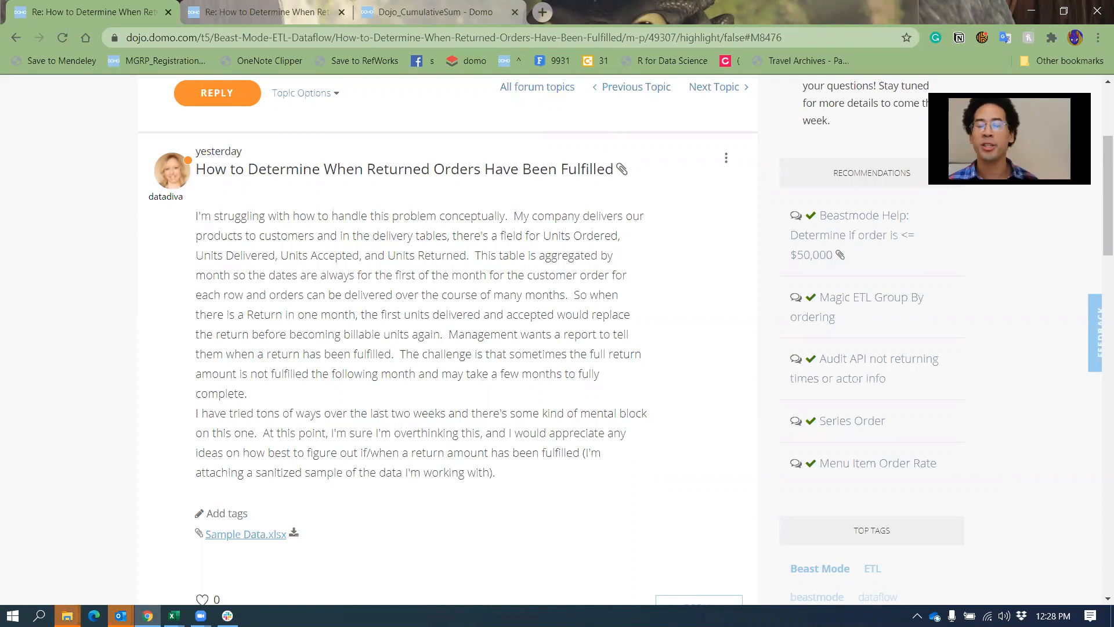
# Read the forum question about when returned orders are fulfilled and open an enlarged preview of its Sample Data.xlsx attachment
pyautogui.scroll(4, 150, 207)
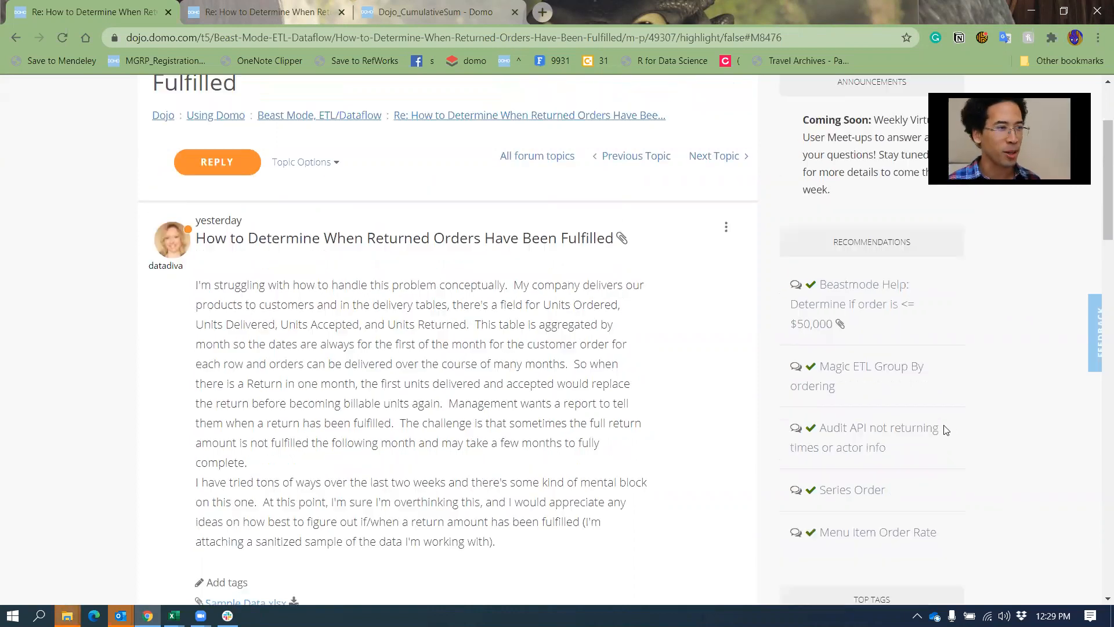
pyautogui.moveTo(150, 207); pyautogui.dragTo(389, 242)
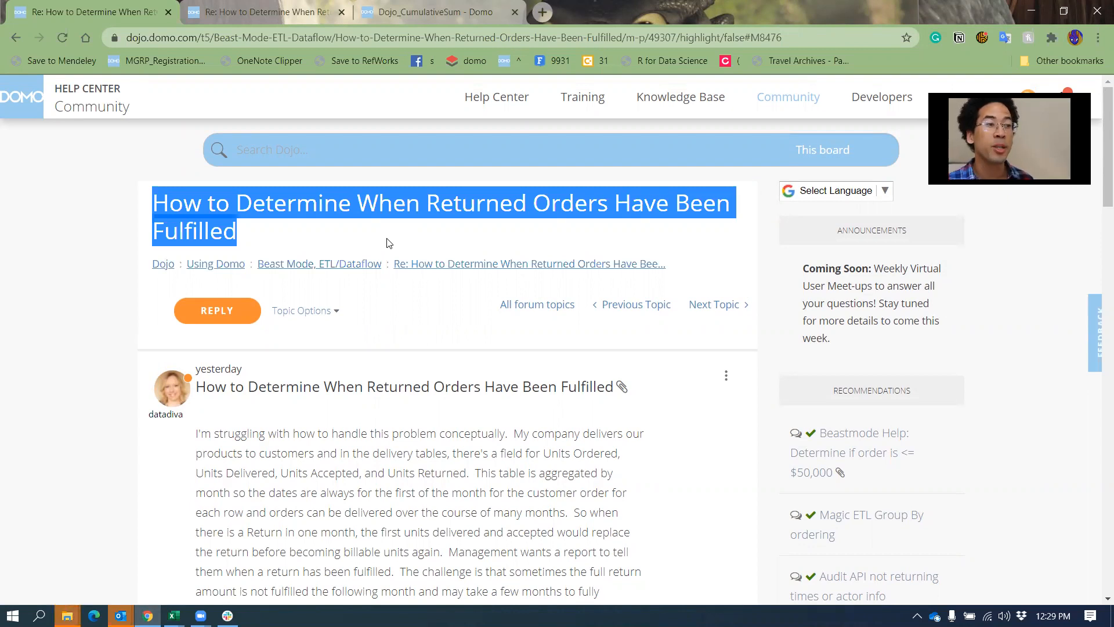
pyautogui.scroll(-2, 389, 242)
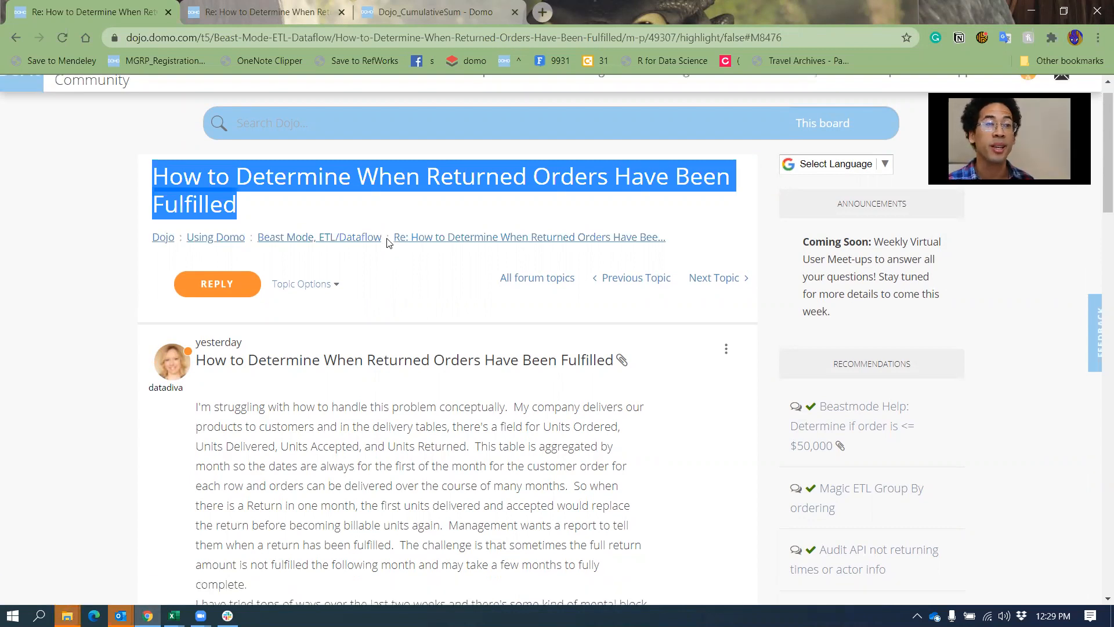
pyautogui.moveTo(339, 306); pyautogui.dragTo(346, 328)
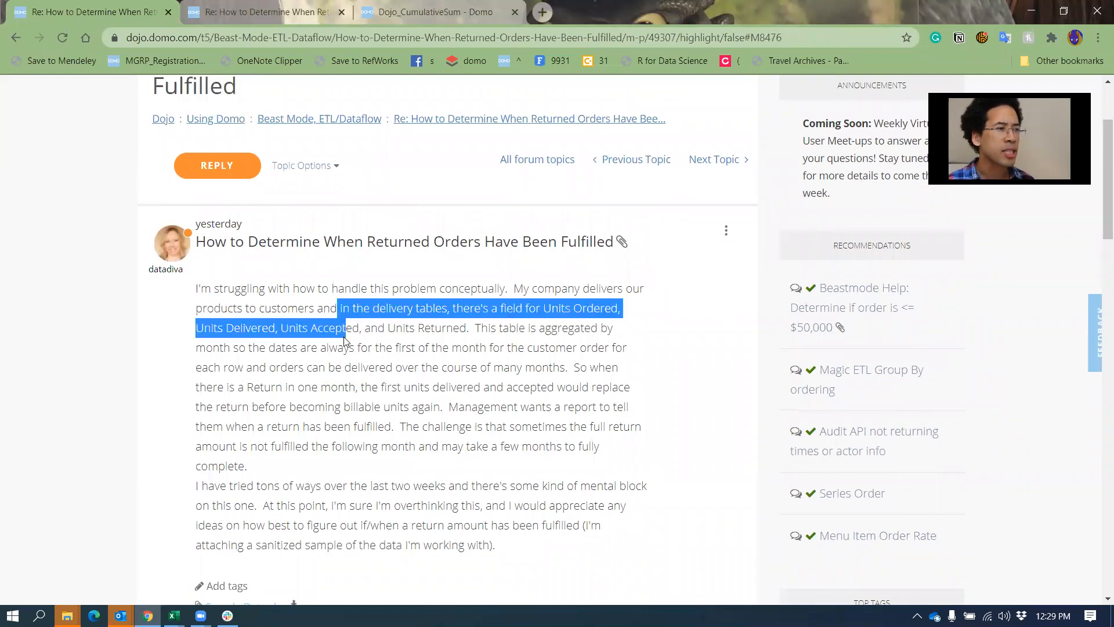
pyautogui.scroll(-2, 400, 280)
pyautogui.moveTo(449, 263); pyautogui.dragTo(595, 316)
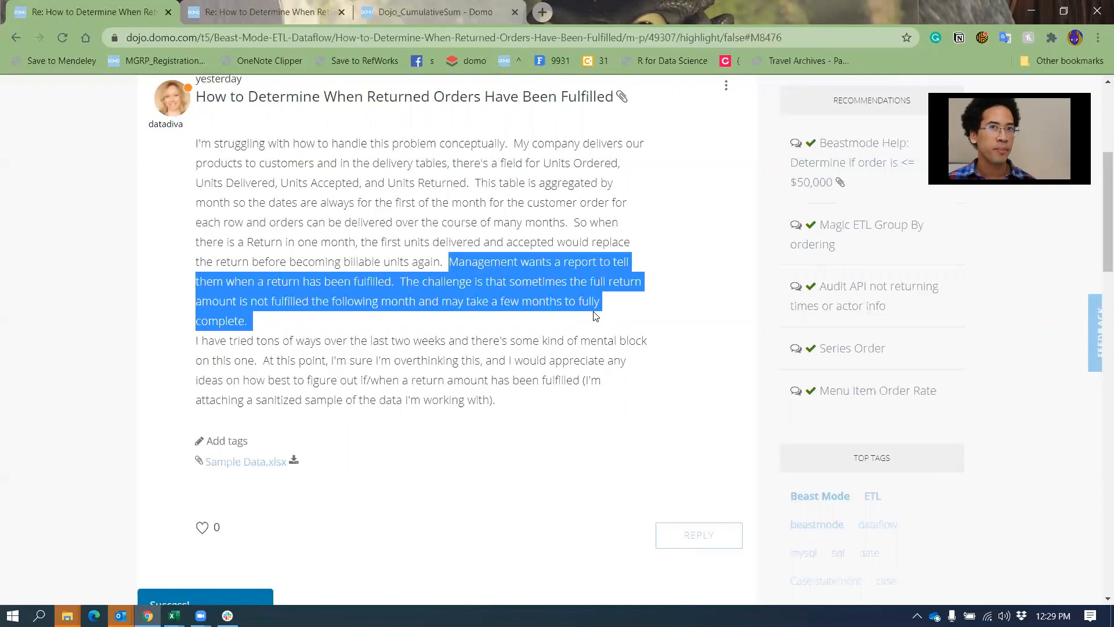
pyautogui.click(250, 468)
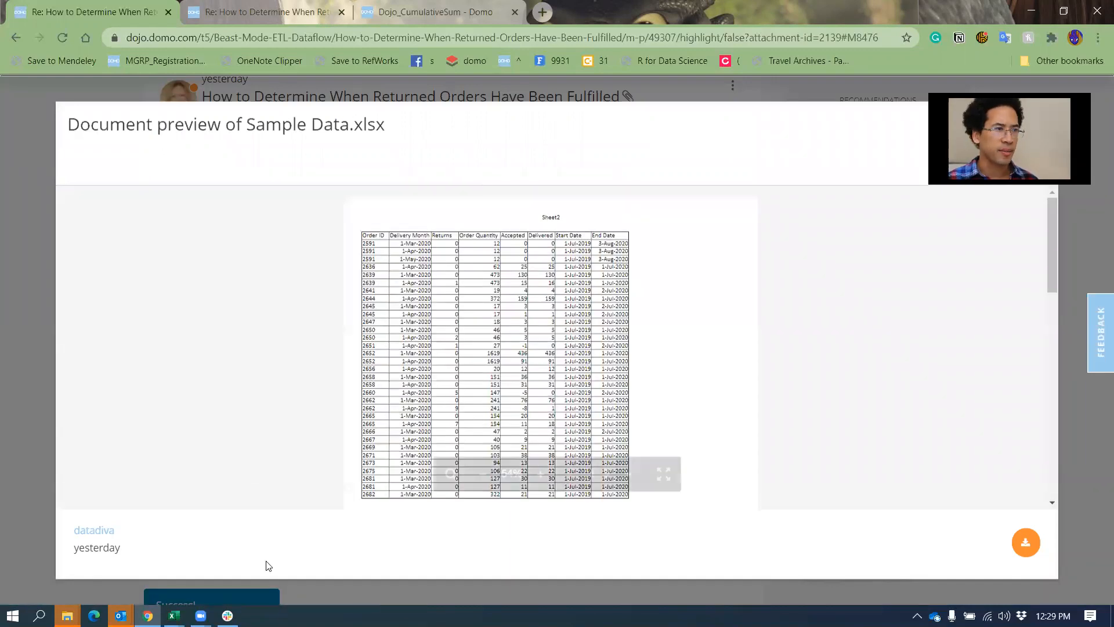
pyautogui.click(546, 482)
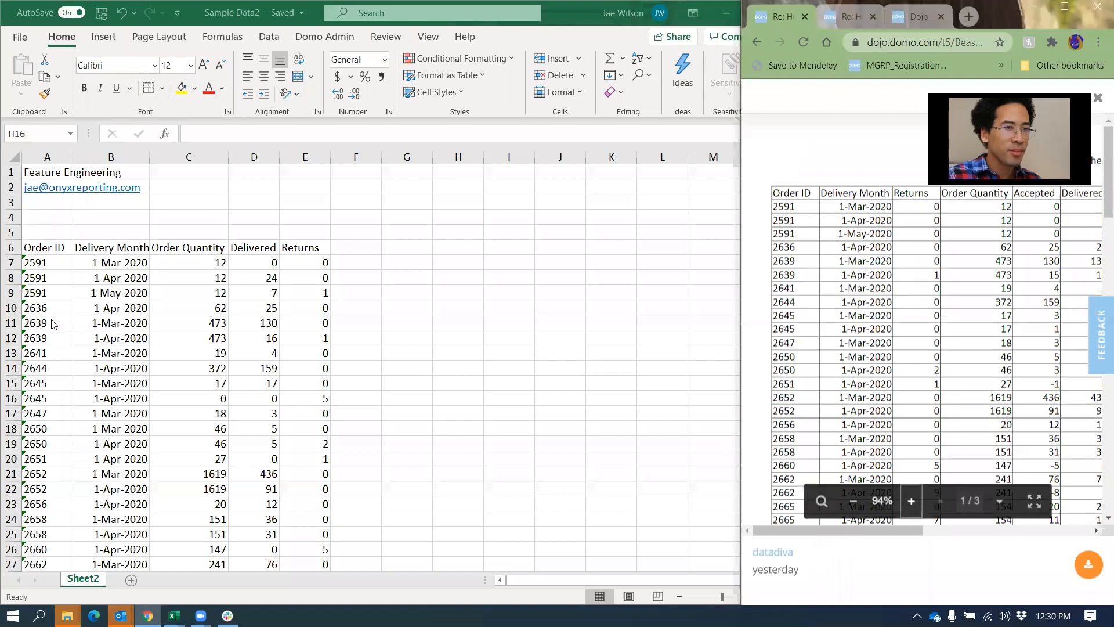
# Arrange the Sample Data2 workbook in Excel and the browser's document preview side by side
pyautogui.moveTo(45, 247); pyautogui.dragTo(314, 335)
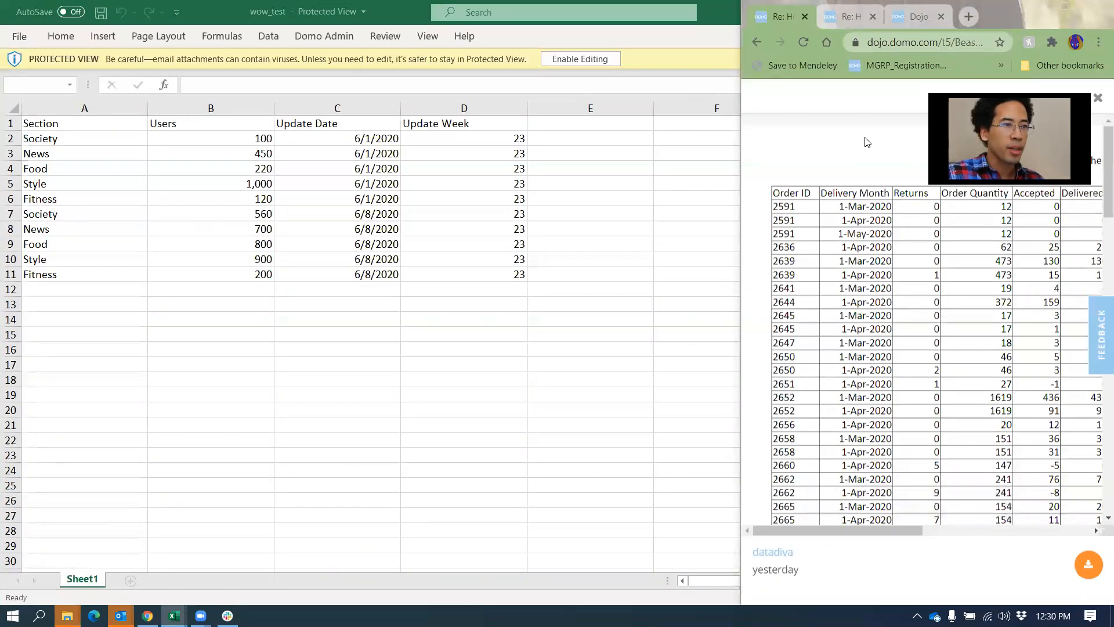
pyautogui.hotkey('alt', 'Tab')
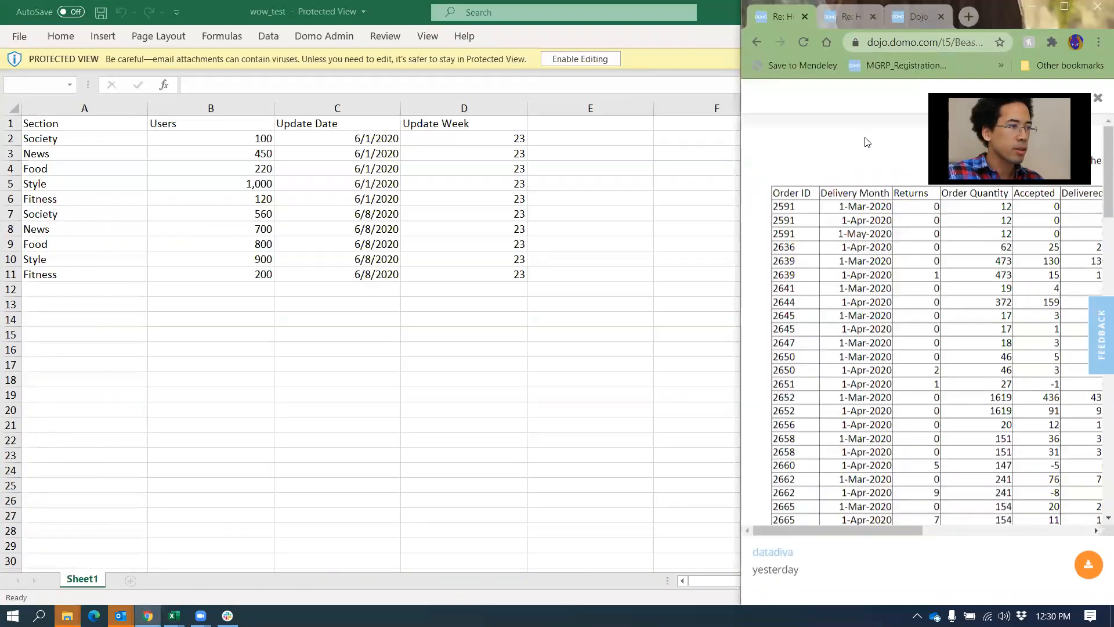
pyautogui.hotkey('alt', 'Tab')
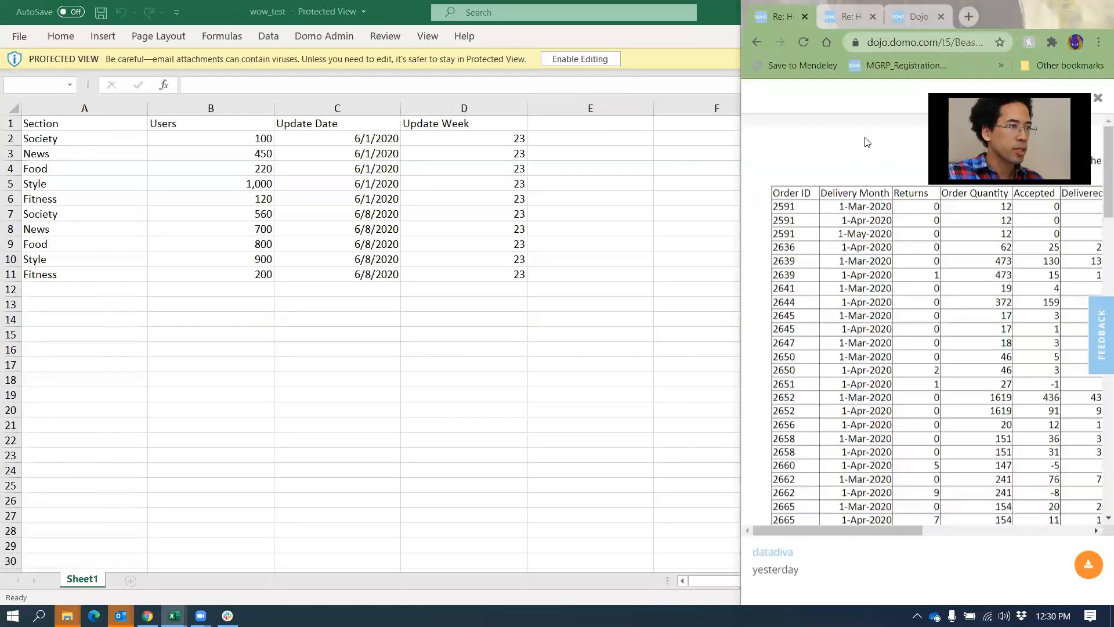
pyautogui.press('super+Right')
pyautogui.press('super+Left')
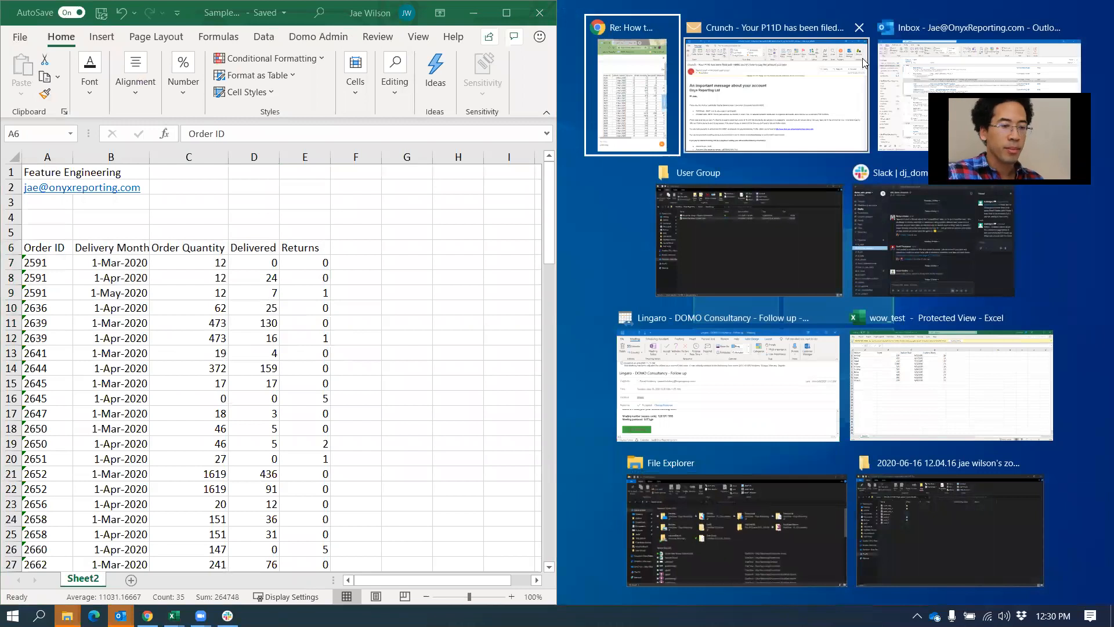
pyautogui.click(633, 76)
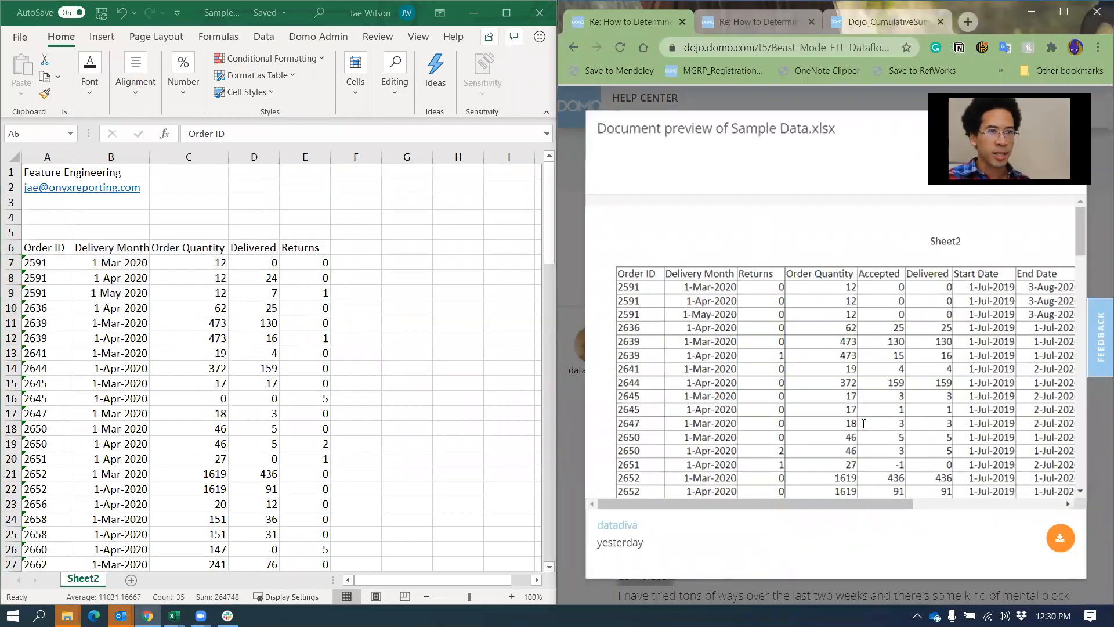
pyautogui.moveTo(1000, 273)
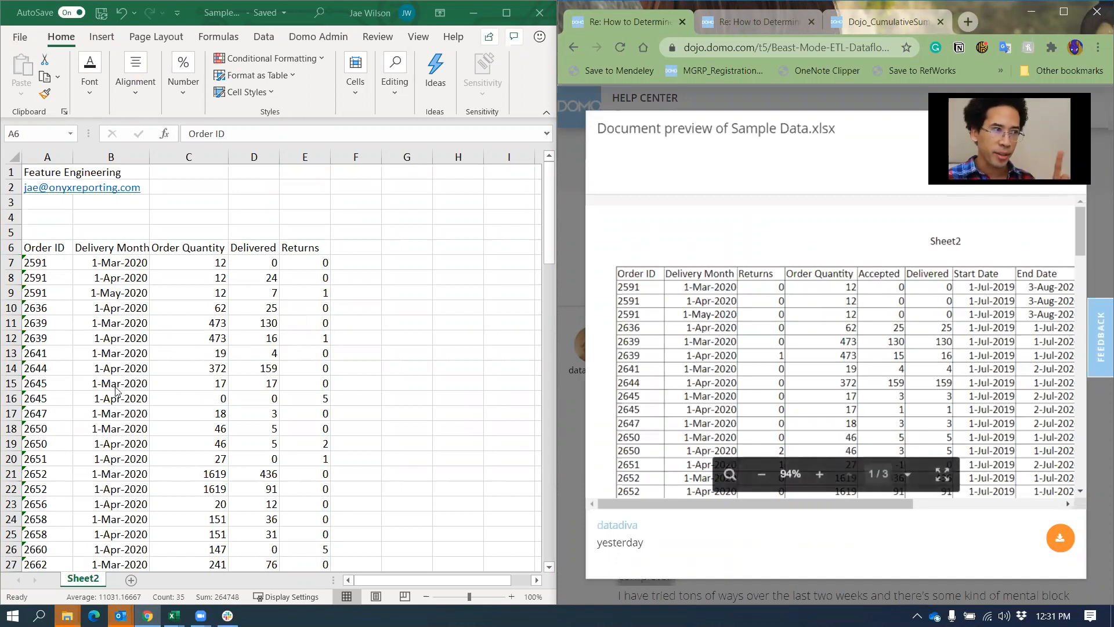
# Calculate Delivered minus Returns in F7 with =D7-E7, fill it down column F, and check row 9
pyautogui.click(360, 249)
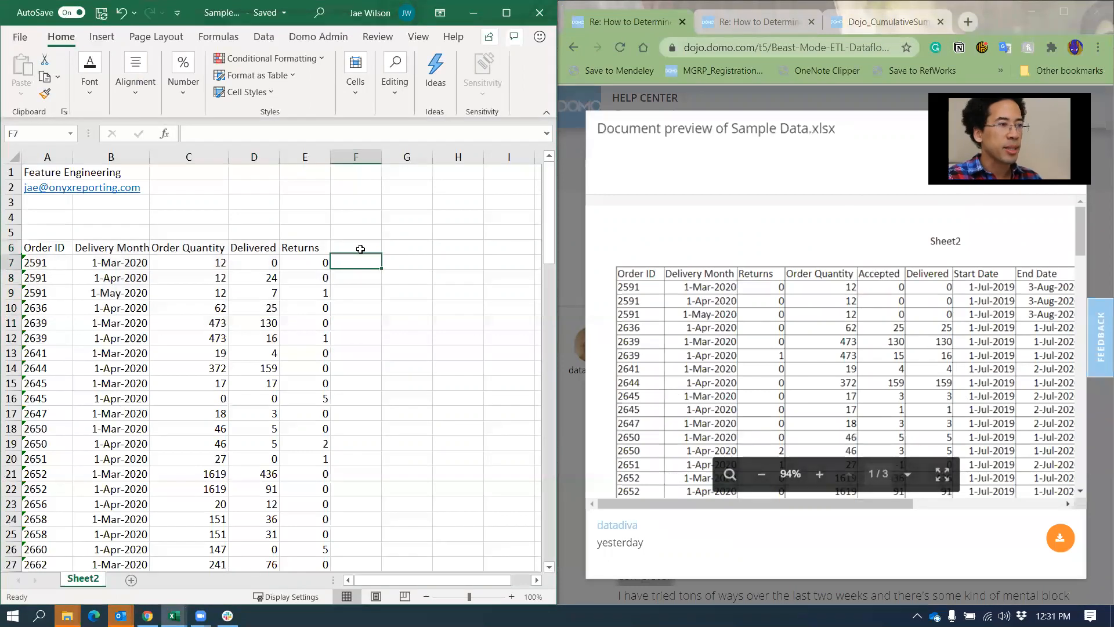
pyautogui.press('Down')
pyautogui.write('=')
pyautogui.press('Left')
pyautogui.press('Left')
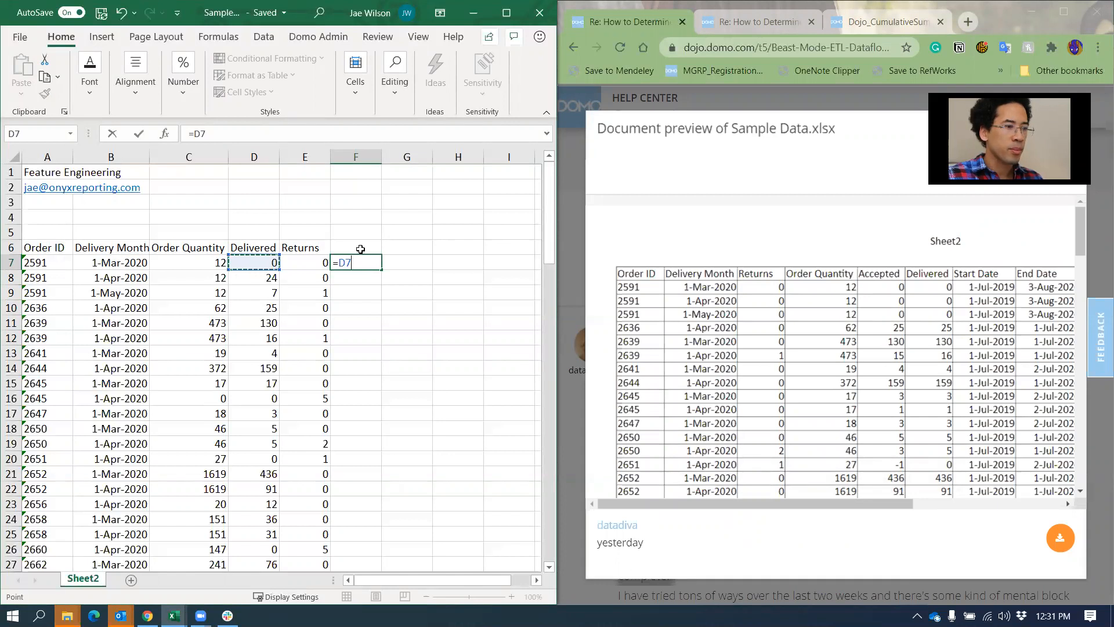
pyautogui.write('-')
pyautogui.press('Left')
pyautogui.press('Return')
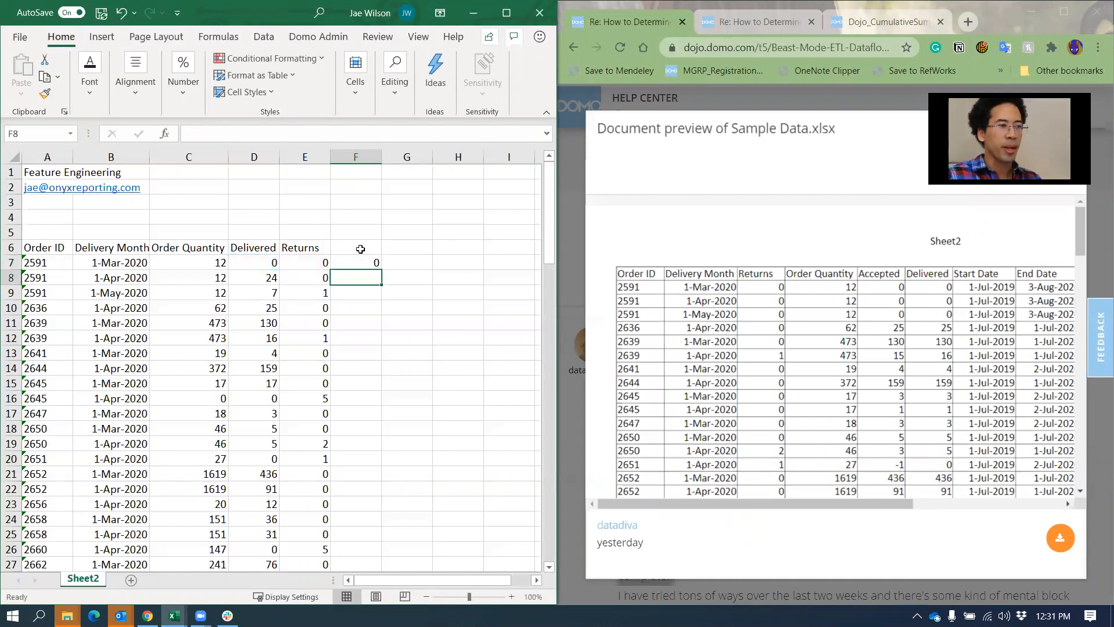
pyautogui.press('Up')
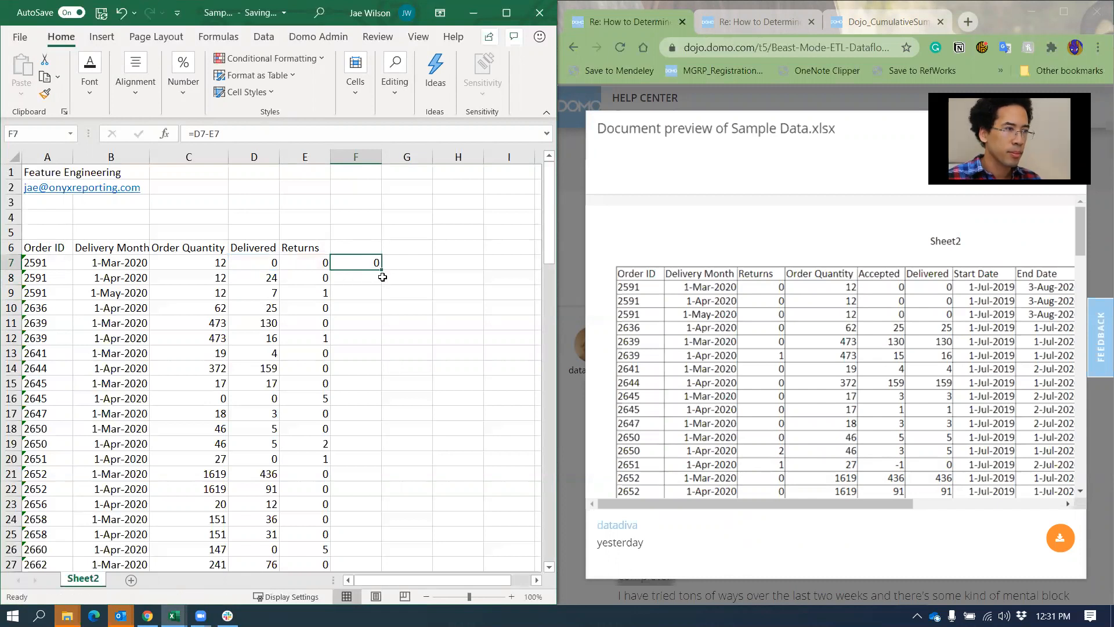
pyautogui.doubleClick(382, 270)
pyautogui.click(267, 291)
pyautogui.moveTo(268, 291); pyautogui.dragTo(346, 295)
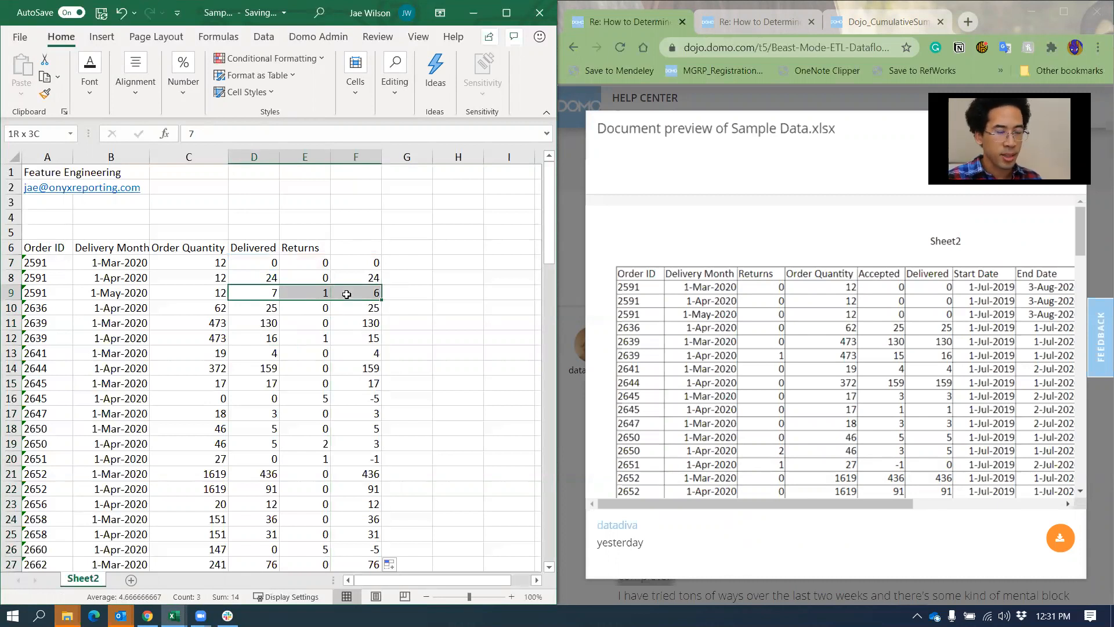
# Enter the header Net Change in cell F6
pyautogui.click(340, 244)
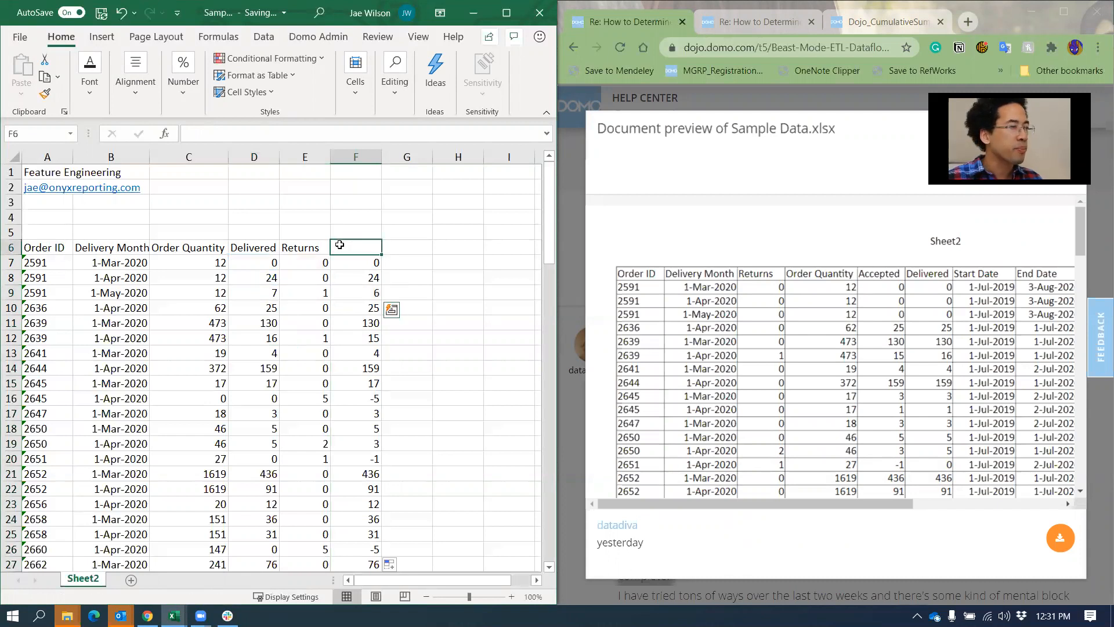
pyautogui.moveTo(339, 245); pyautogui.dragTo(373, 248)
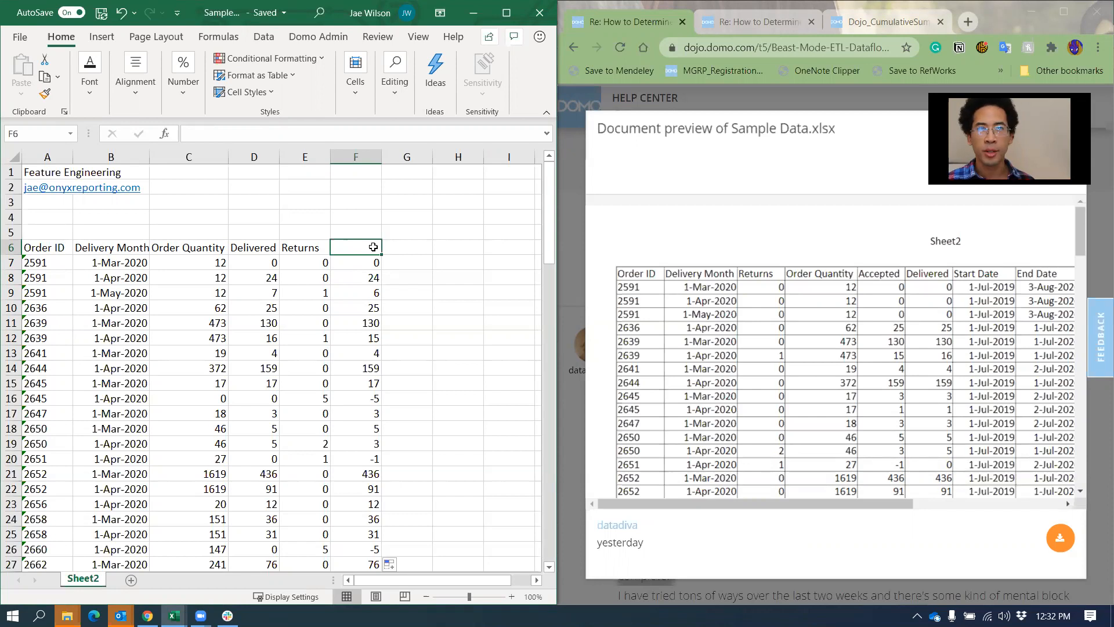
pyautogui.write('Net Change')
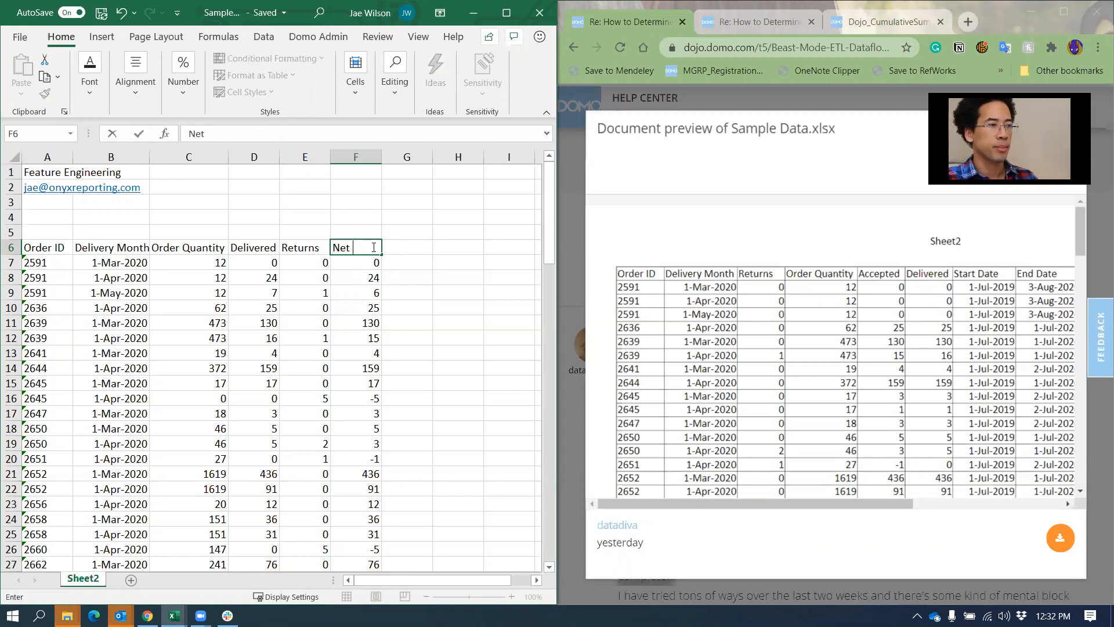
pyautogui.press('Return')
# Replace the formula in F7 with =C7-D7+E7, order quantity minus delivered plus returns
pyautogui.write('=')
pyautogui.press('Left')
pyautogui.press('Left')
pyautogui.press('Left')
pyautogui.write('-')
pyautogui.press('Left')
pyautogui.press('Left')
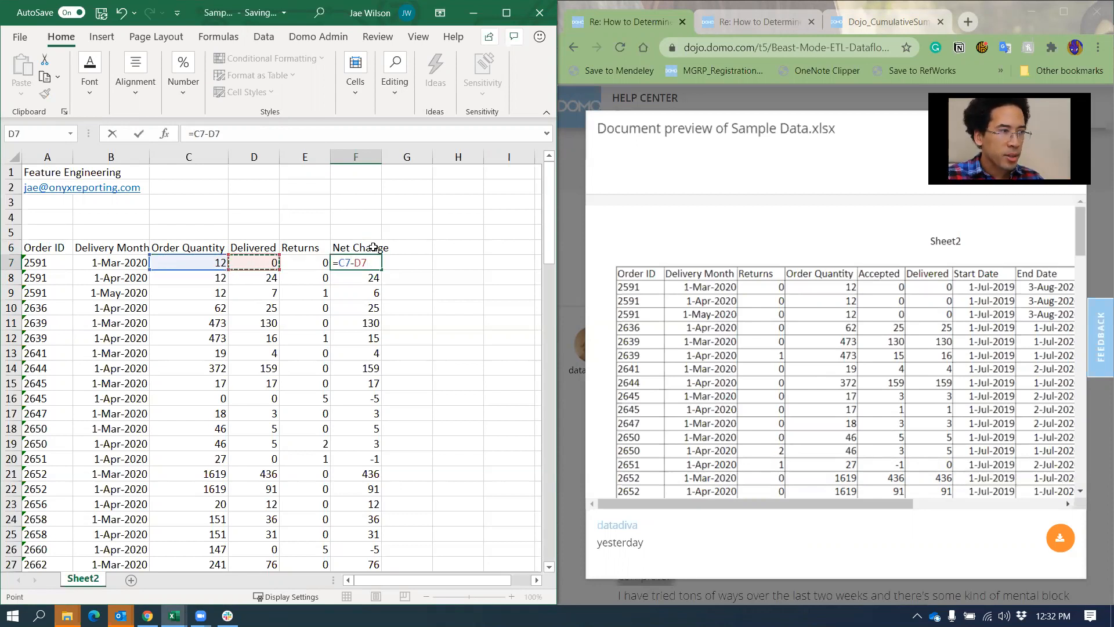
pyautogui.write('-')
pyautogui.press('Left')
pyautogui.write('-E7')
pyautogui.press('Return')
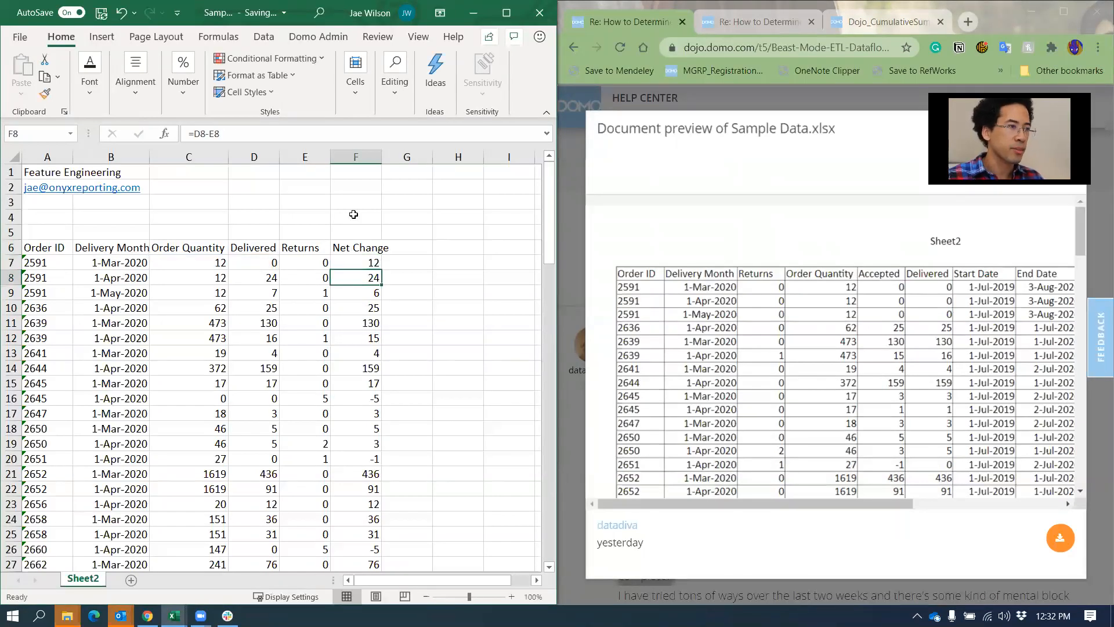
# Fill the Net Change formula from F7 down the column and check row 8 against its order quantity and delivered units
pyautogui.click(359, 264)
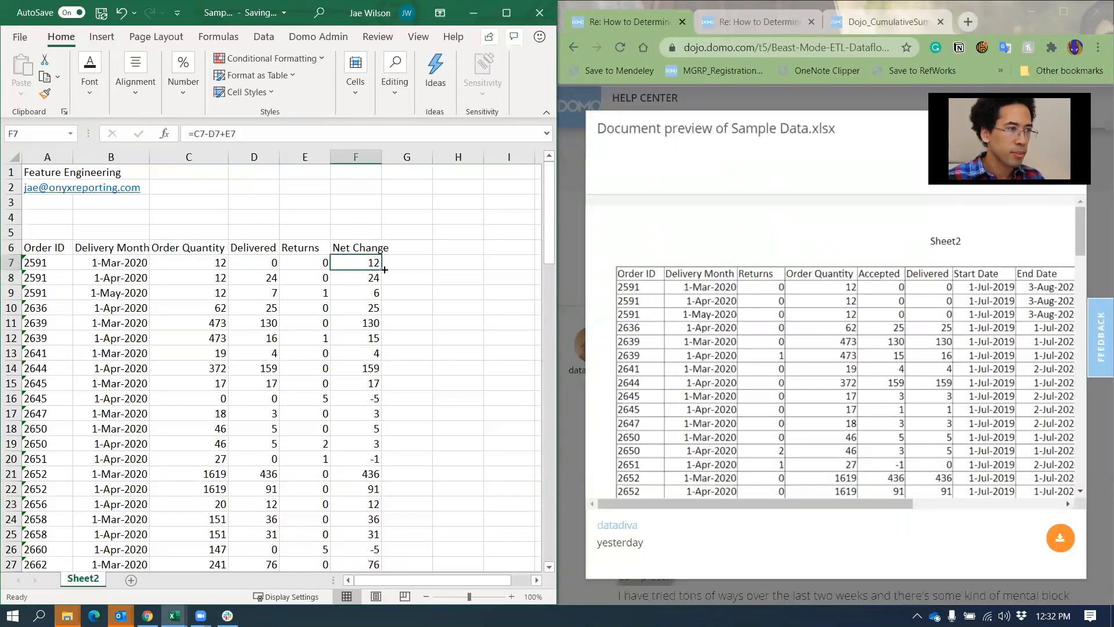
pyautogui.doubleClick(384, 269)
pyautogui.click(359, 278)
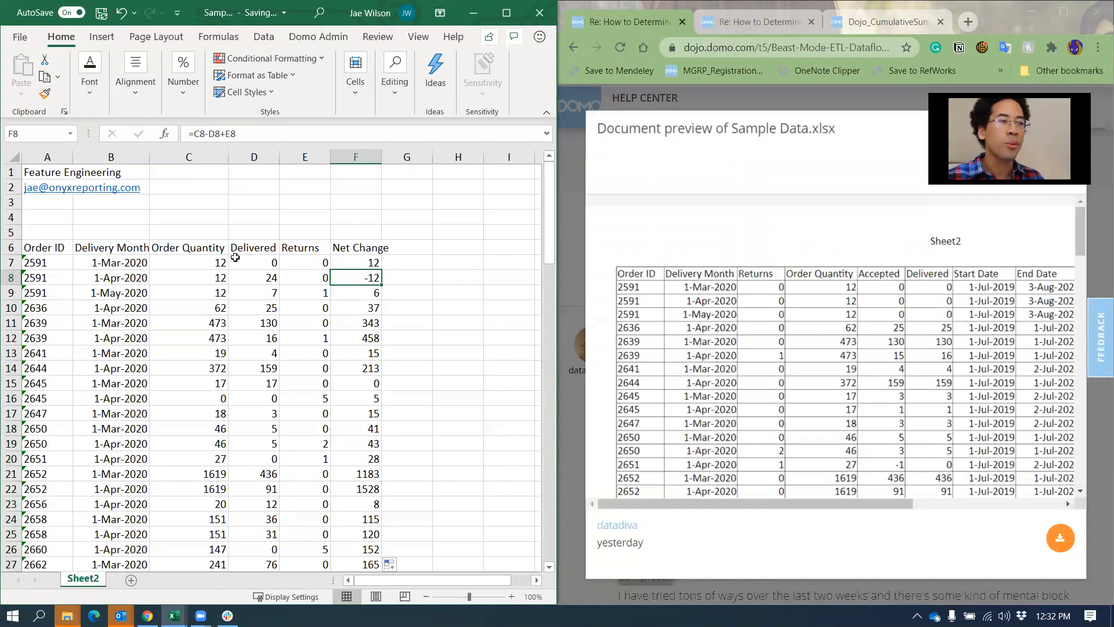
pyautogui.click(201, 281)
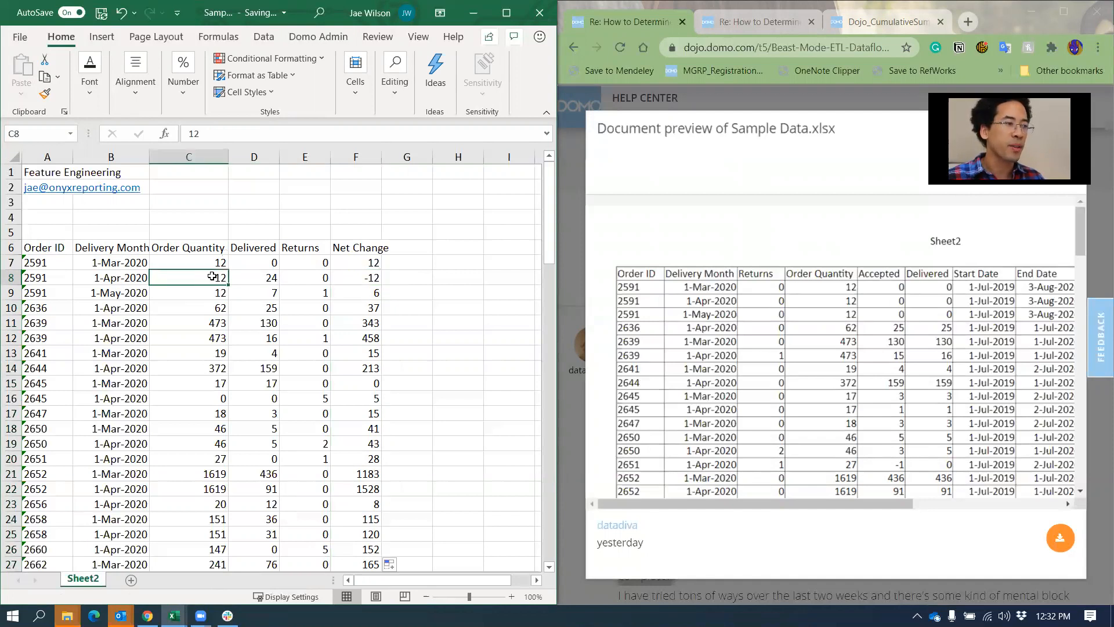
pyautogui.click(267, 282)
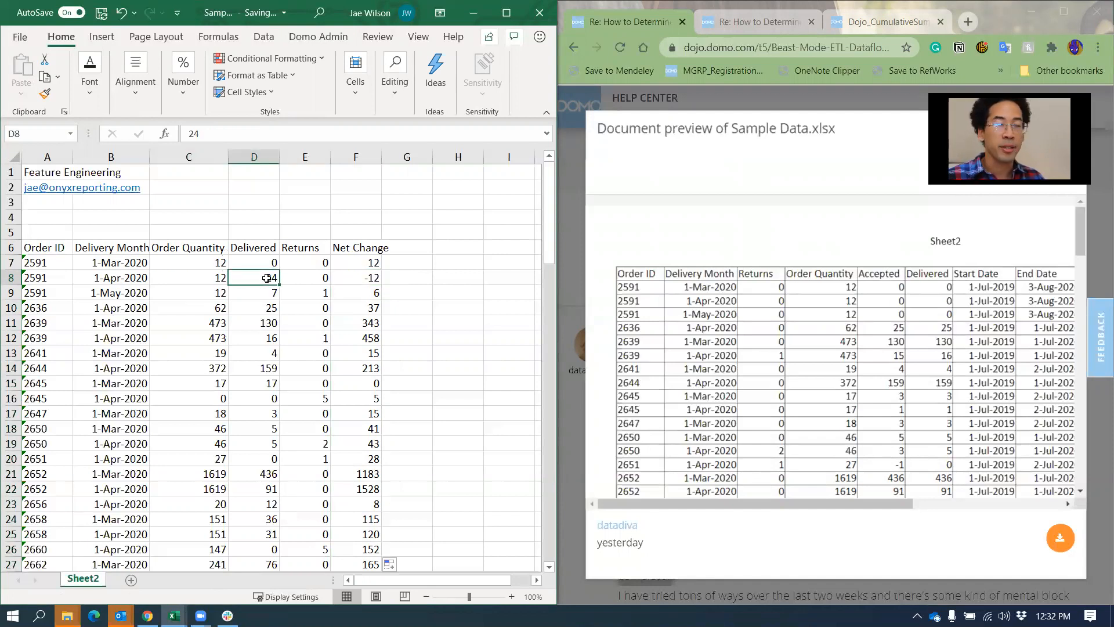
pyautogui.click(357, 275)
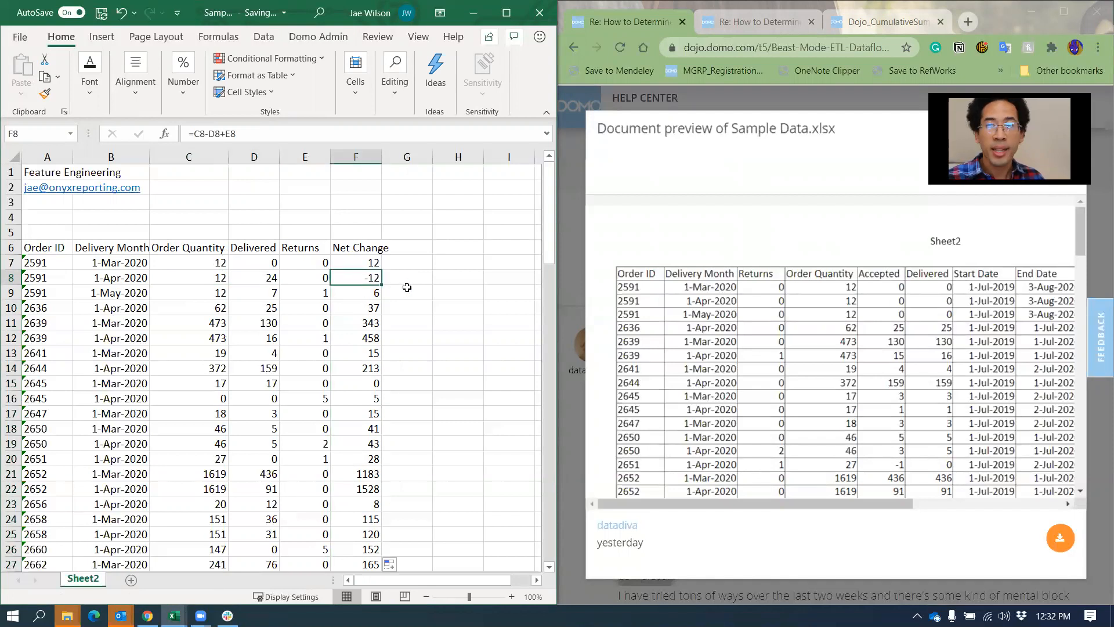
# Add an EndingBalance header in G6 and set G7 to =F7
pyautogui.click(404, 248)
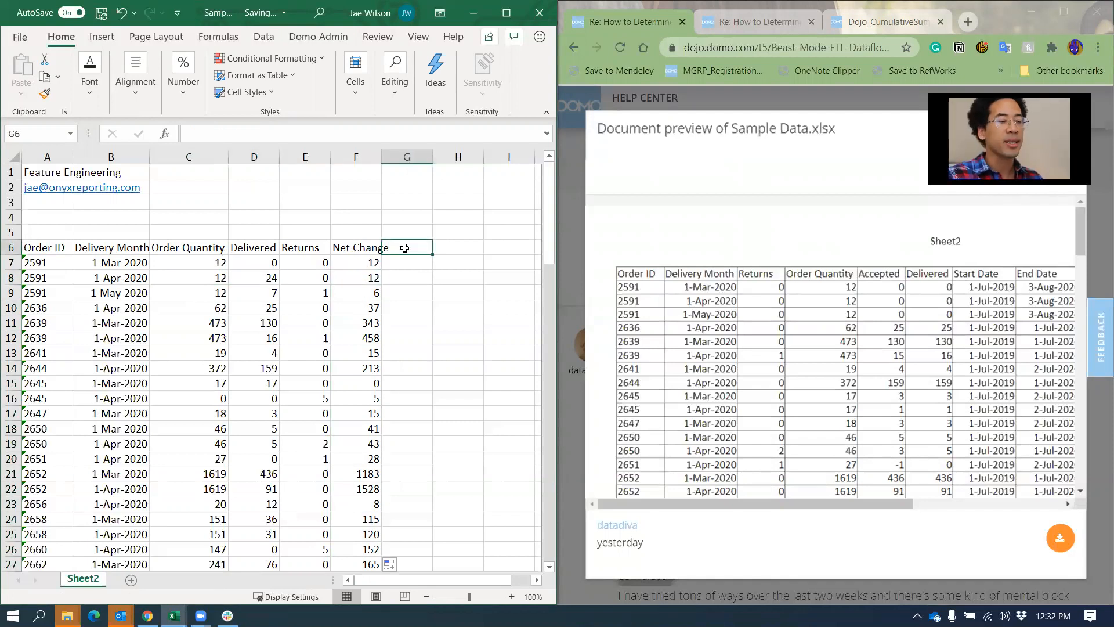
pyautogui.write('Ending')
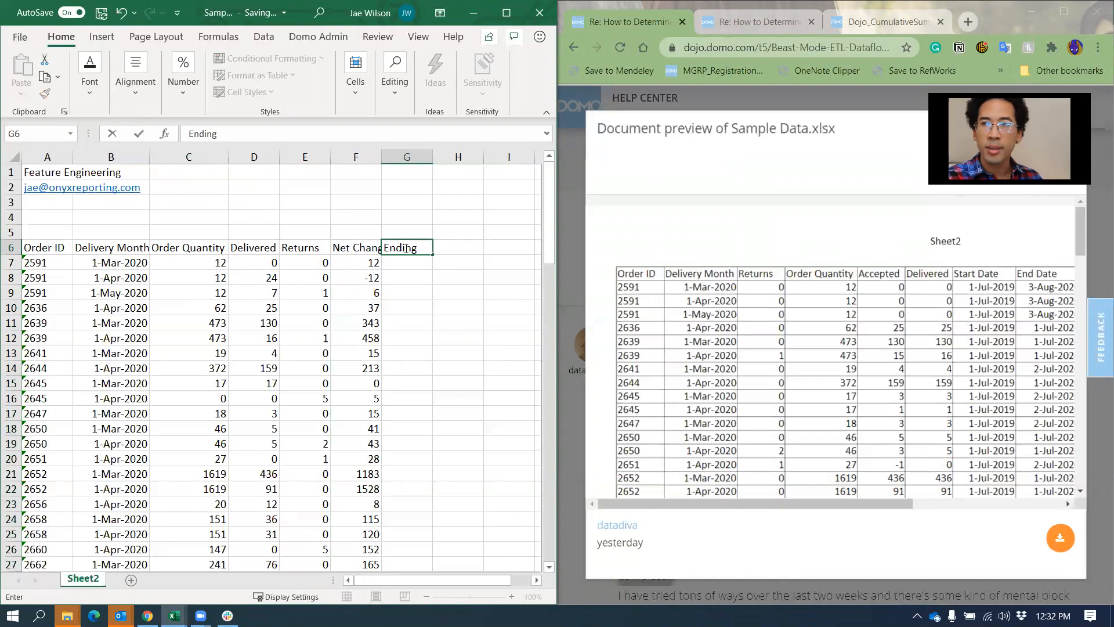
pyautogui.write('Balance')
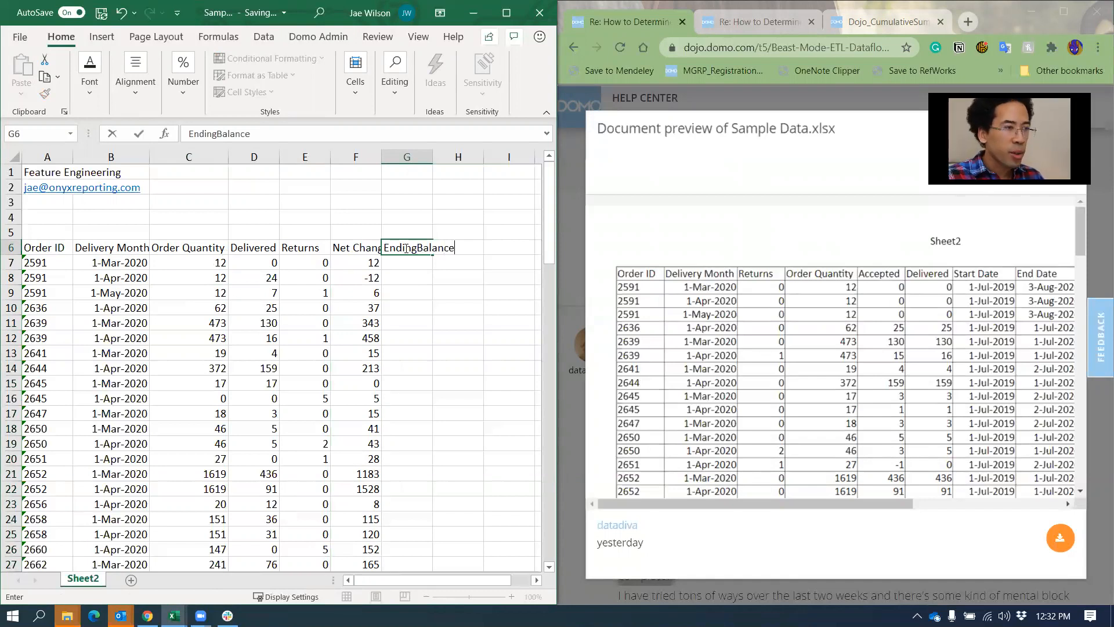
pyautogui.press('Return')
pyautogui.write('=')
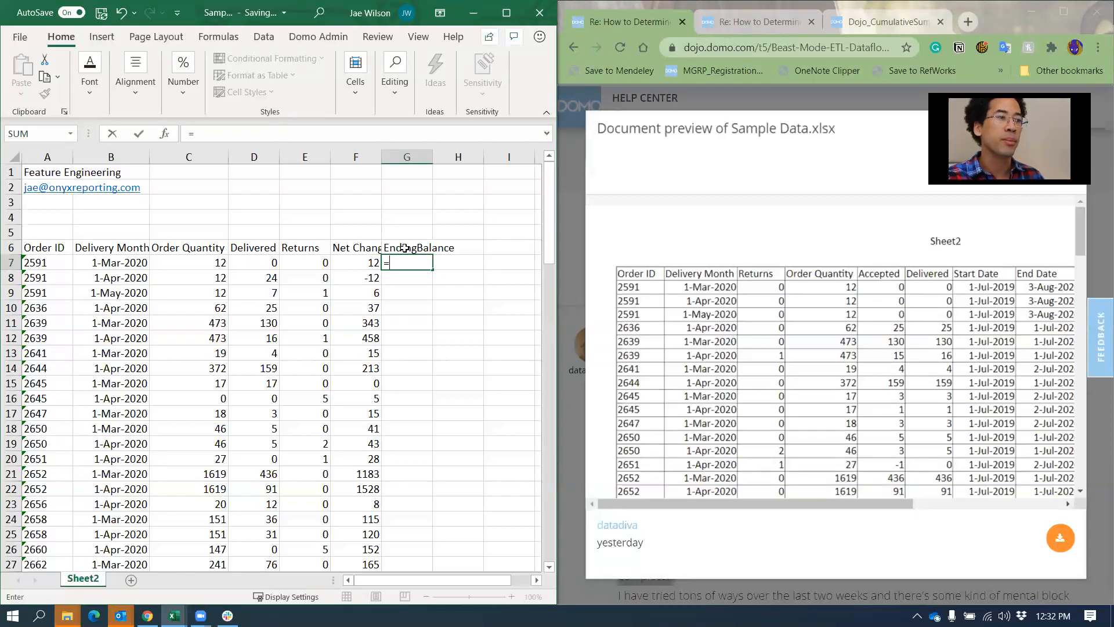
pyautogui.press('Left')
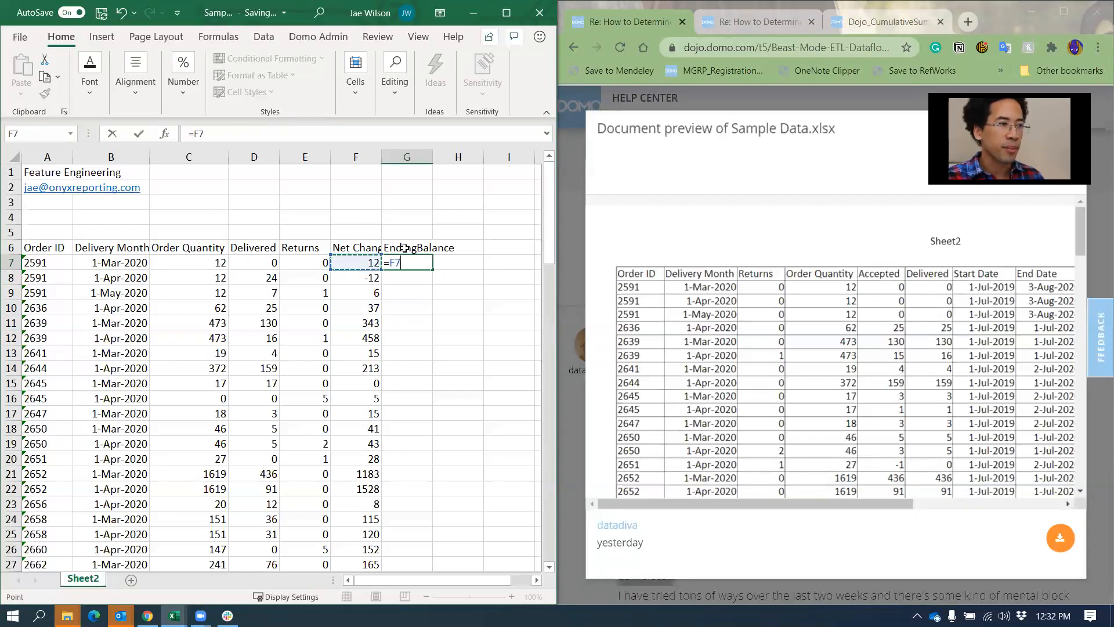
pyautogui.press('Return')
# Enter the first order's running balances with =SUM(F7:F8) in G8 and =SUM(F7:F9) in G9
pyautogui.write('=sum(')
pyautogui.press('Left')
pyautogui.hotkey('shift', 'Up')
pyautogui.press('Return')
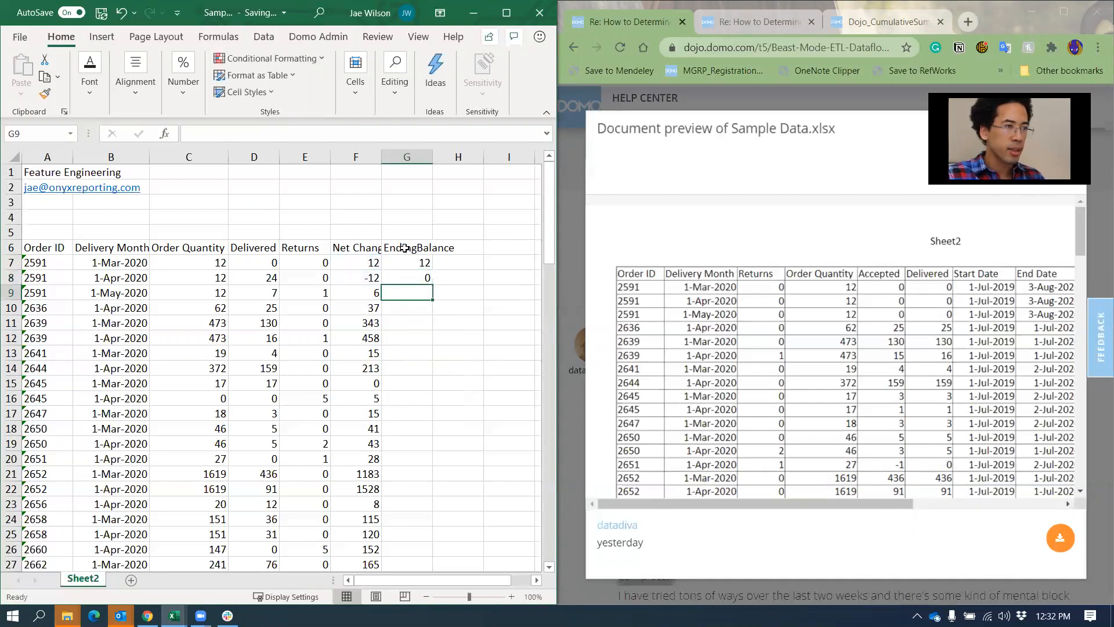
pyautogui.write('=sum(')
pyautogui.press('Left')
pyautogui.hotkey('shift', 'Up')
pyautogui.hotkey('shift', 'Up')
pyautogui.press('Return')
# Select the first order's three monthly rows, A7 to G9, to review its ending balances
pyautogui.press('Up')
pyautogui.hotkey('shift', 'Left')
pyautogui.hotkey('shift', 'Left')
pyautogui.hotkey('shift', 'Left')
pyautogui.hotkey('shift', 'Left')
pyautogui.hotkey('shift', 'Left')
pyautogui.hotkey('shift', 'Left')
pyautogui.hotkey('shift', 'Up')
pyautogui.hotkey('shift', 'Up')
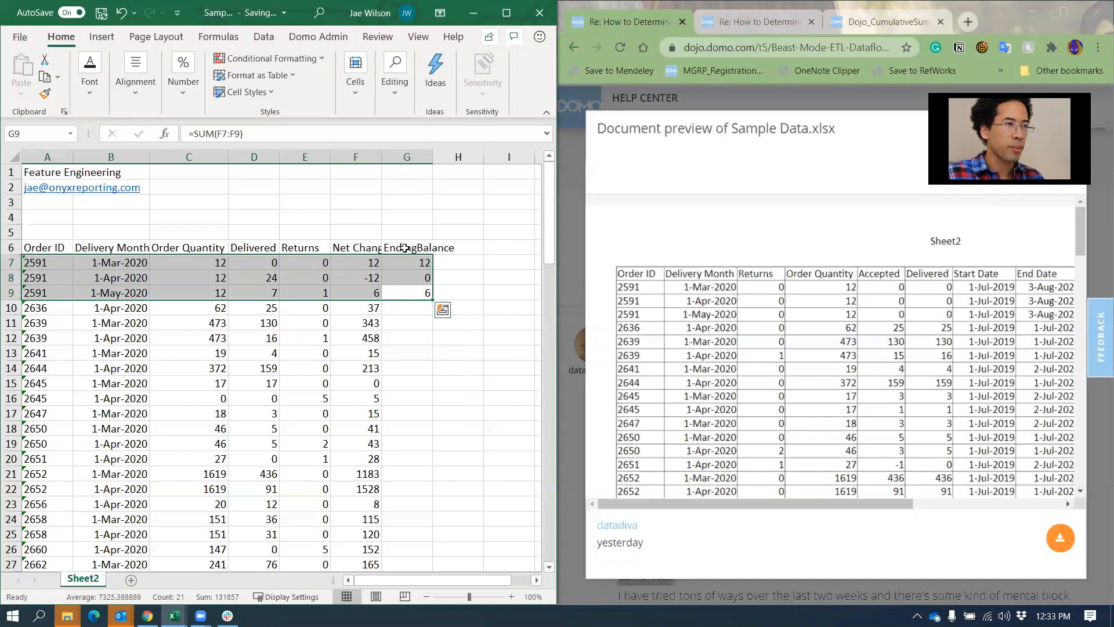
# Review the first order's ending balances in G7 to G9 against its repeated order quantities in C7 to C9
pyautogui.click(429, 262)
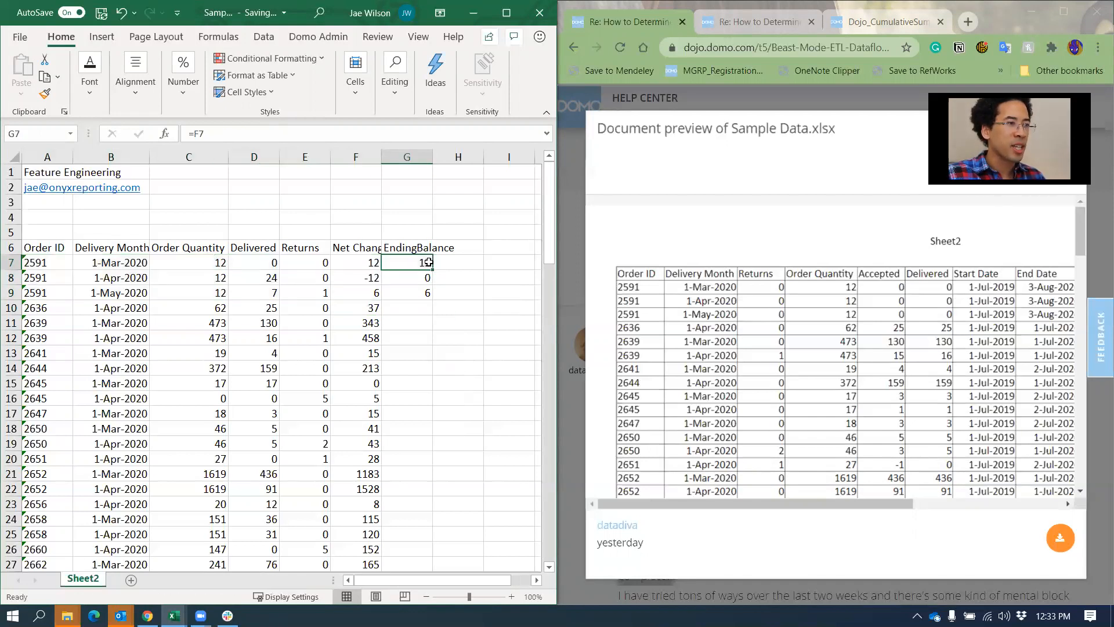
pyautogui.press('Down')
pyautogui.press('Down')
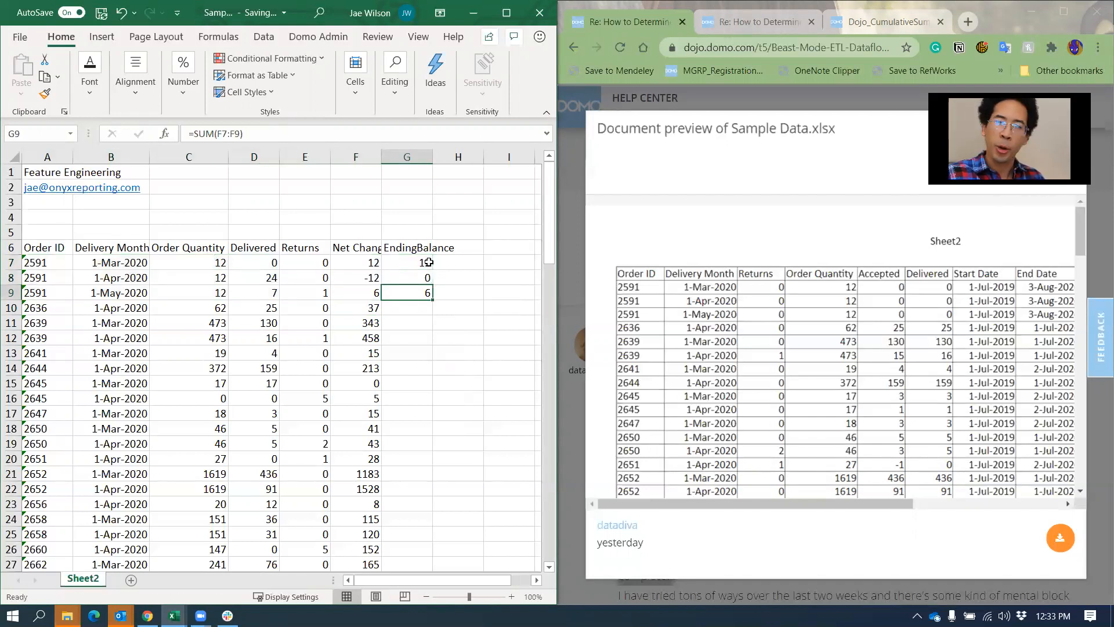
pyautogui.press('Left')
pyautogui.press('Left')
pyautogui.press('Left')
pyautogui.press('Left')
pyautogui.press('Up')
pyautogui.press('Left')
pyautogui.press('Right')
pyautogui.press('Up')
pyautogui.hotkey('shift', 'Down')
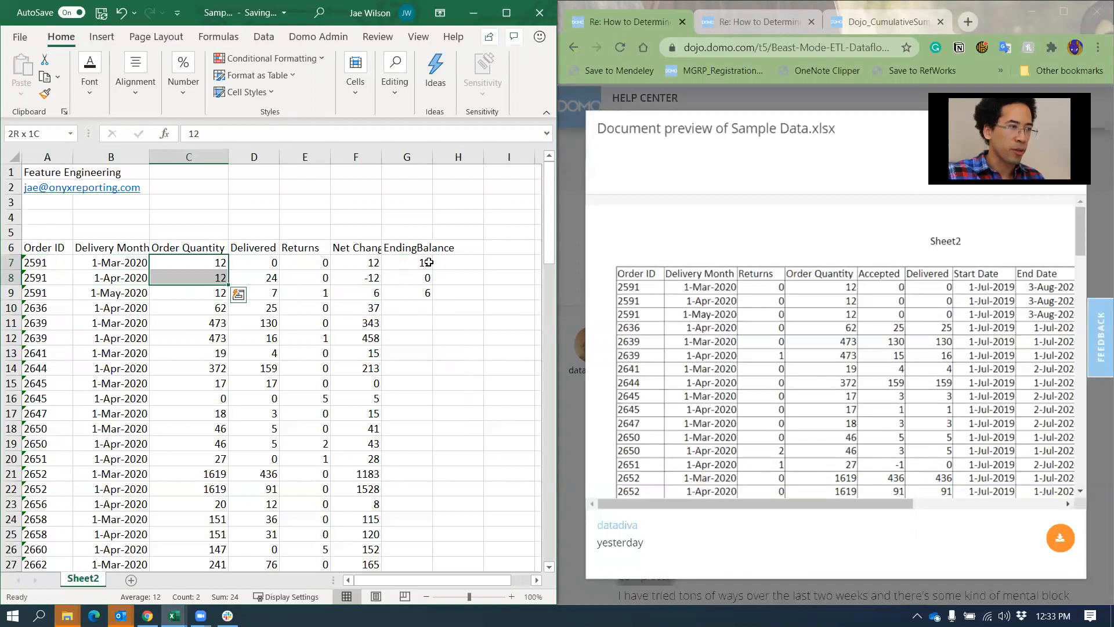
pyautogui.hotkey('shift', 'Down')
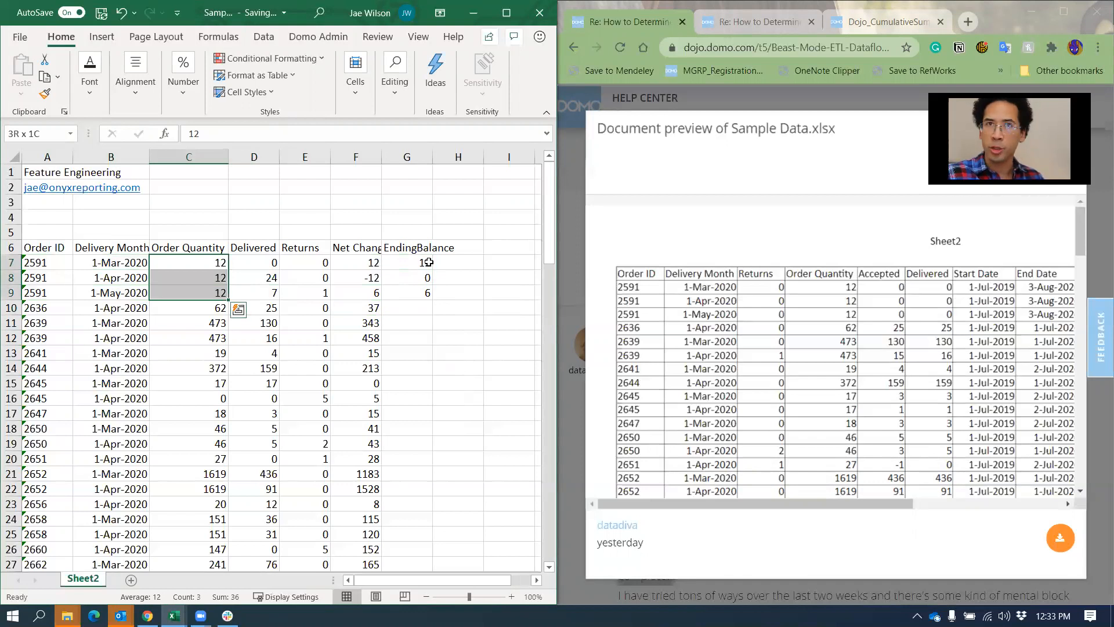
# Check the first order's delivered, returned and net change figures in row 9 against its ending balance
pyautogui.press('Right')
pyautogui.press('Down')
pyautogui.press('Right')
pyautogui.press('Right')
pyautogui.press('Left')
pyautogui.press('Left')
pyautogui.press('Down')
pyautogui.hotkey('shift', 'Right')
pyautogui.hotkey('shift', 'Right')
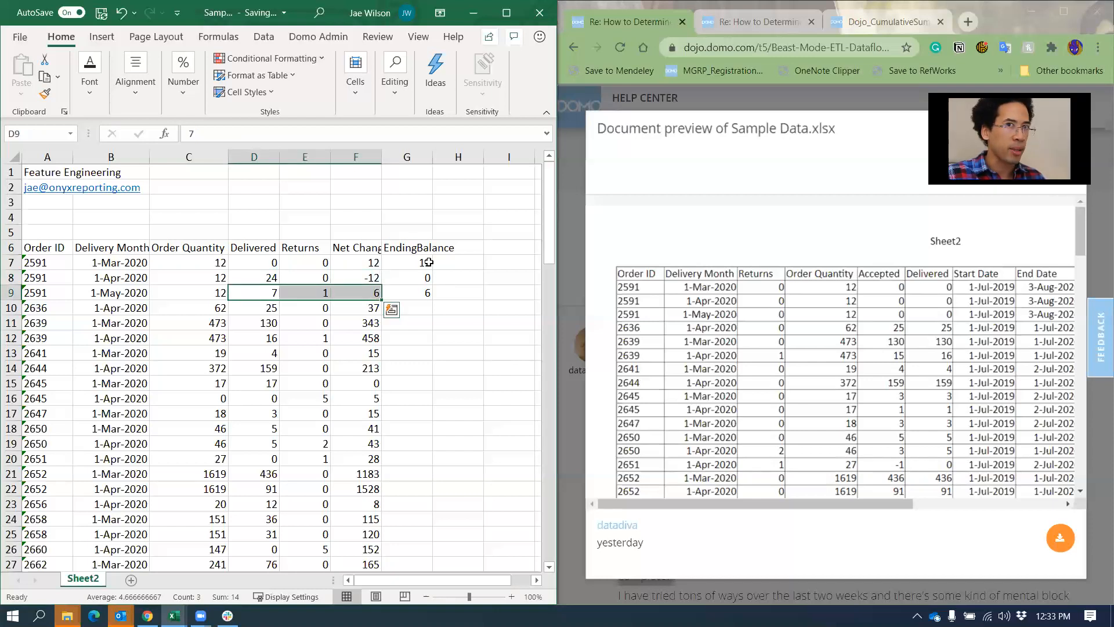
pyautogui.press('Right')
pyautogui.press('Right')
pyautogui.press('Right')
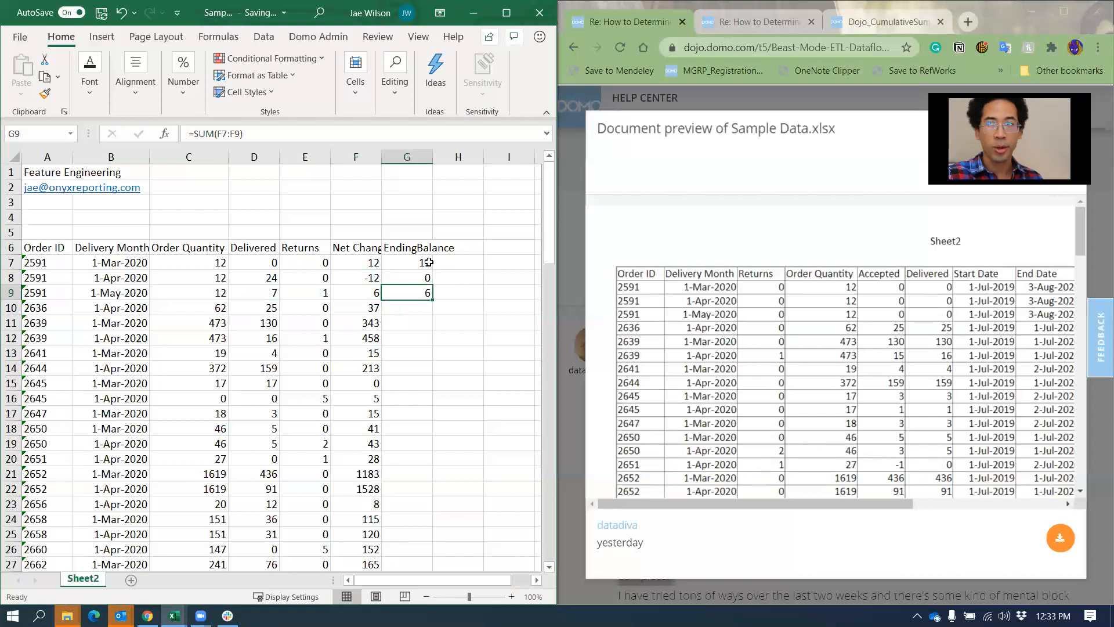
# Fit column G to its EndingBalance header and enter an IsOpen header in H6
pyautogui.press('Right')
pyautogui.press('Up')
pyautogui.press('Up')
pyautogui.press('Up')
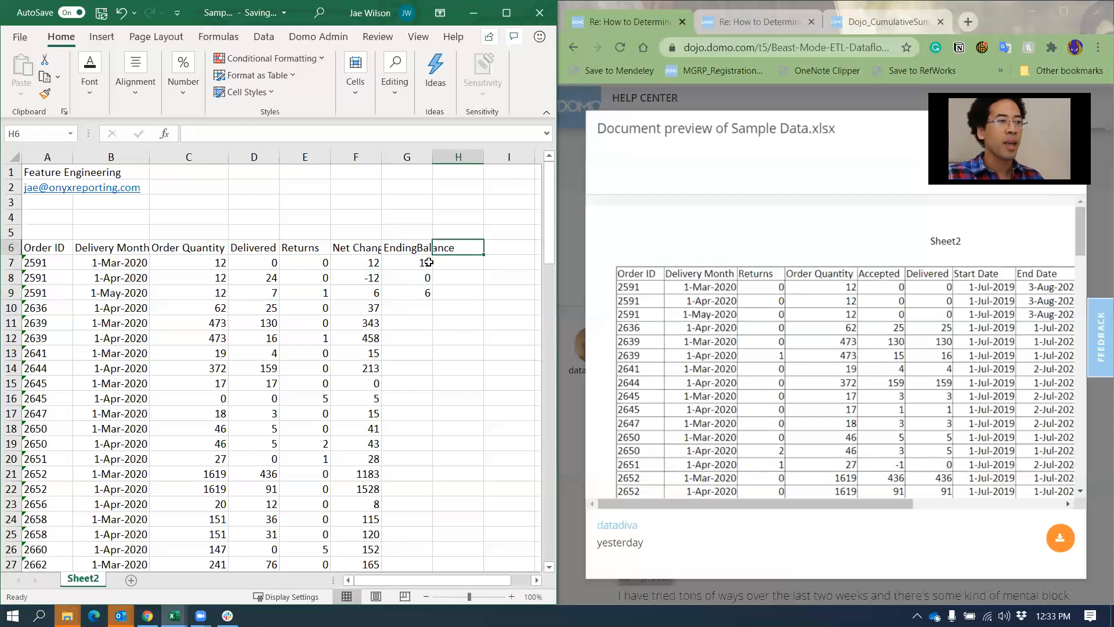
pyautogui.doubleClick(432, 152)
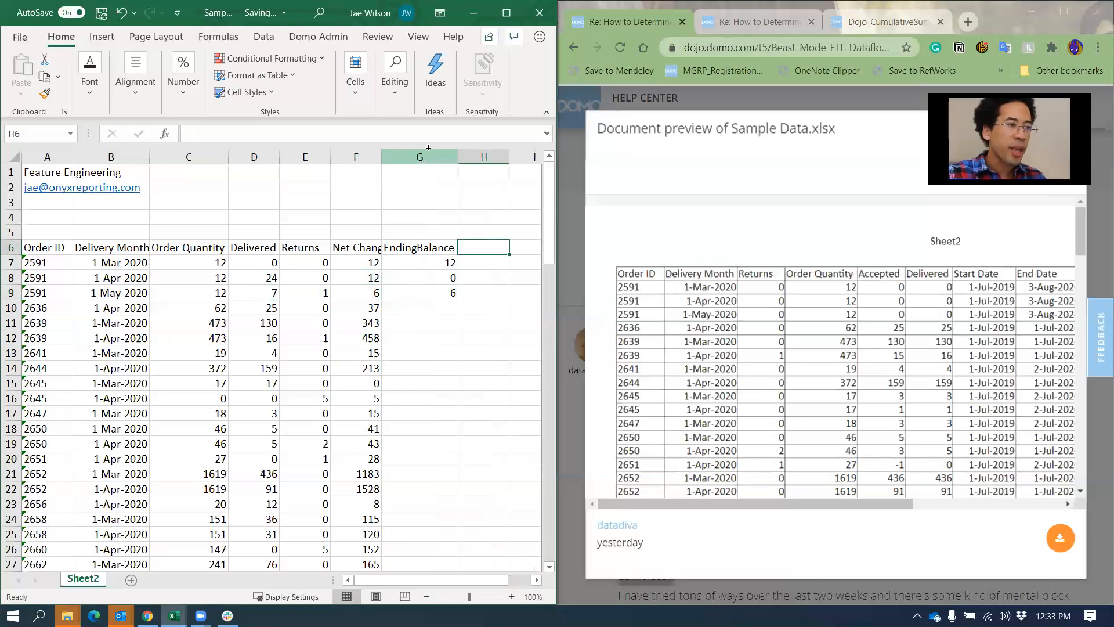
pyautogui.hscroll(2, 429, 147)
pyautogui.write('i')
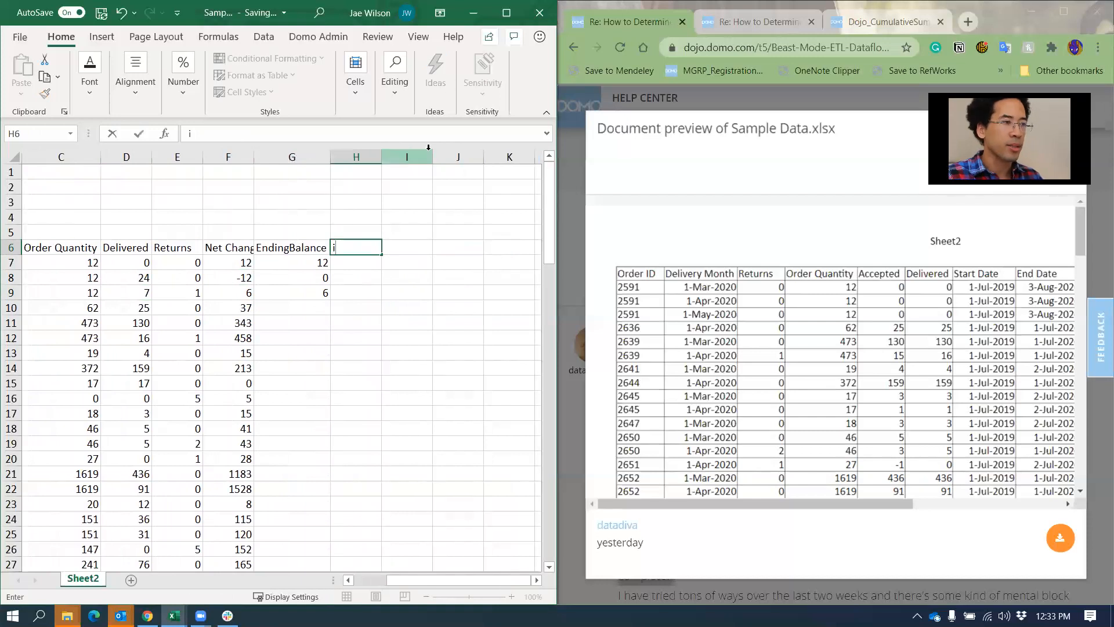
pyautogui.write('sOpen')
pyautogui.press('Return')
# Enter the formula =IF(G7=0, 1, 0) in H7 to flag a zero ending balance
pyautogui.write('=')
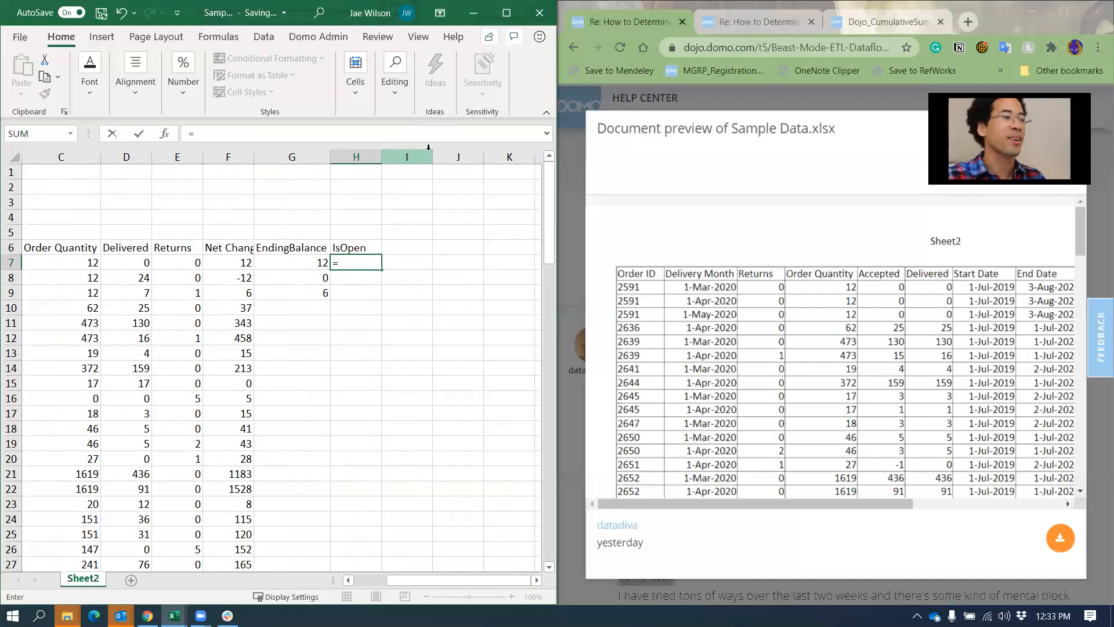
pyautogui.write('if(')
pyautogui.press('Left')
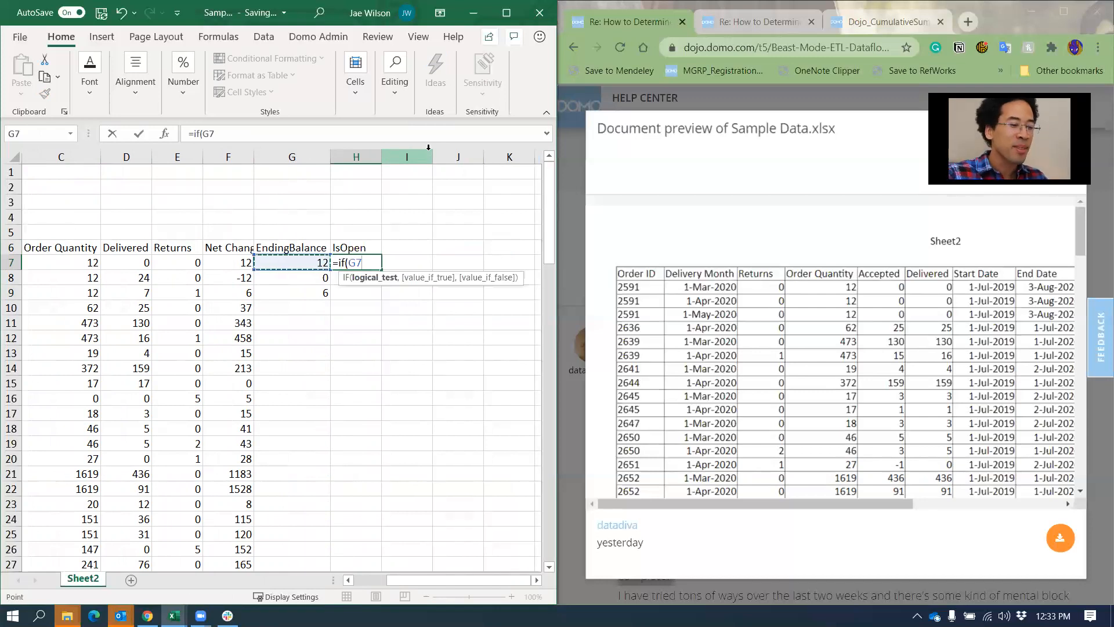
pyautogui.write('=0, 1')
pyautogui.write(', 0')
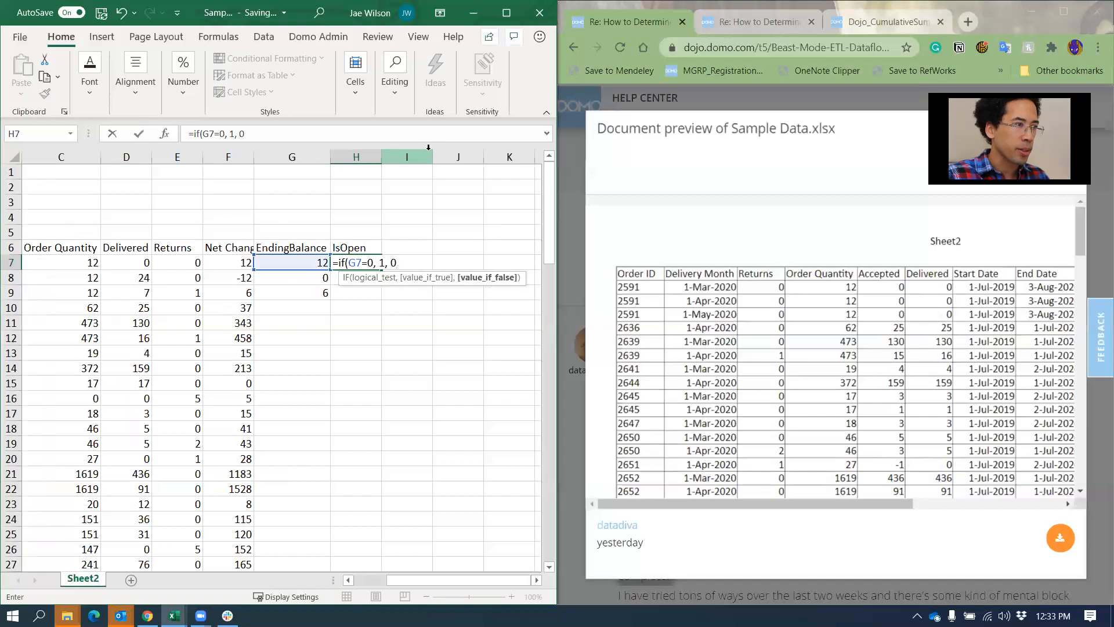
pyautogui.press('Return')
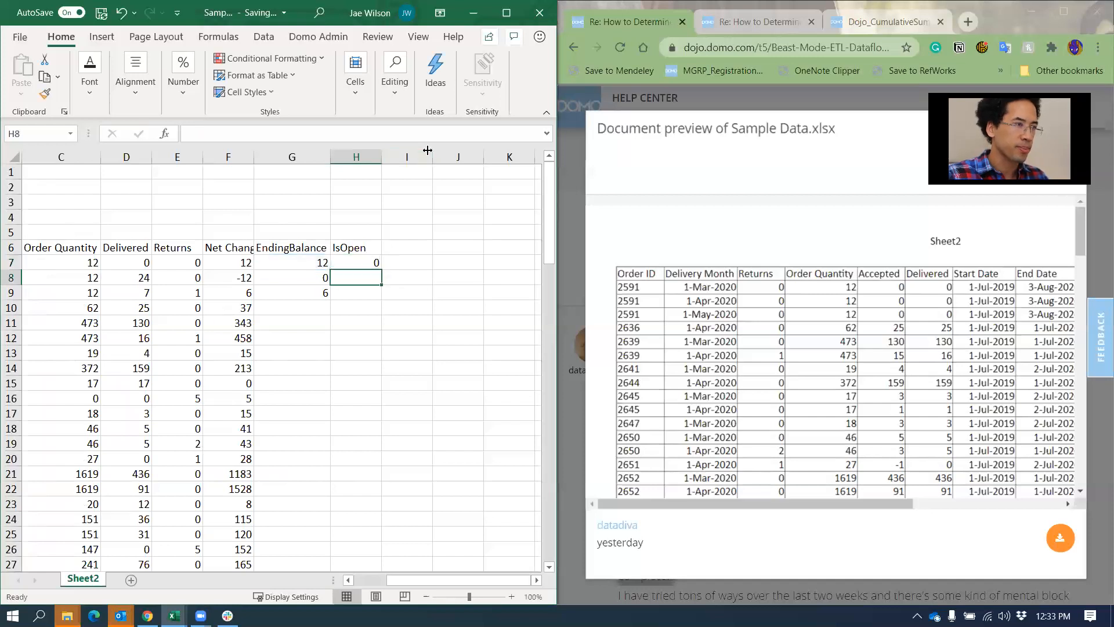
pyautogui.press('Up')
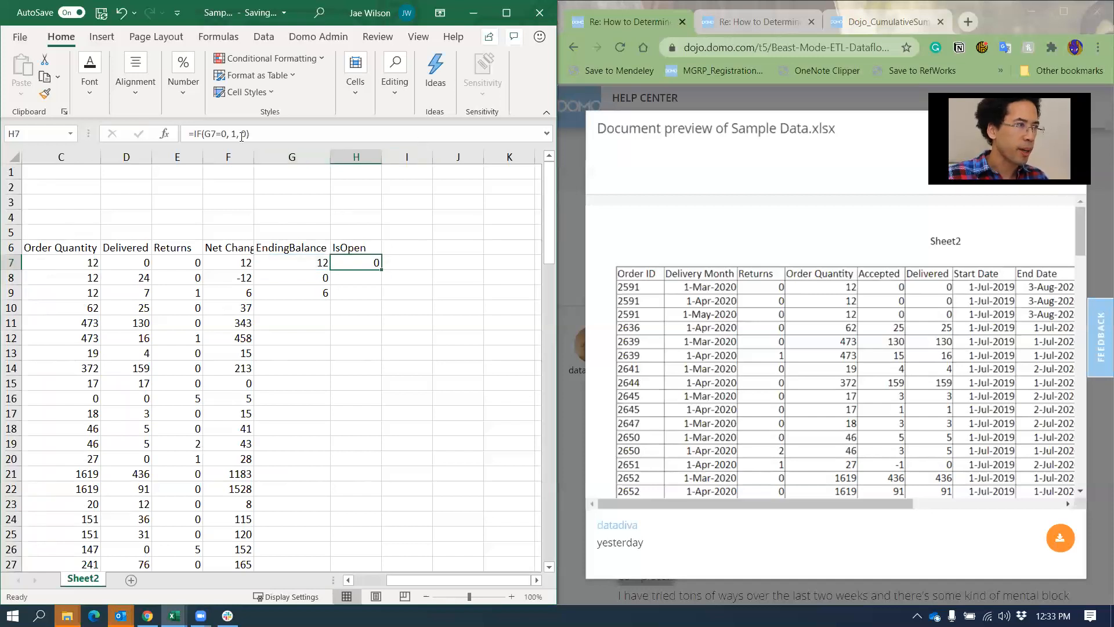
# Rename the header in H6 as IsClosed
pyautogui.click(337, 245)
pyautogui.press('BackSpace')
pyautogui.write('Is ')
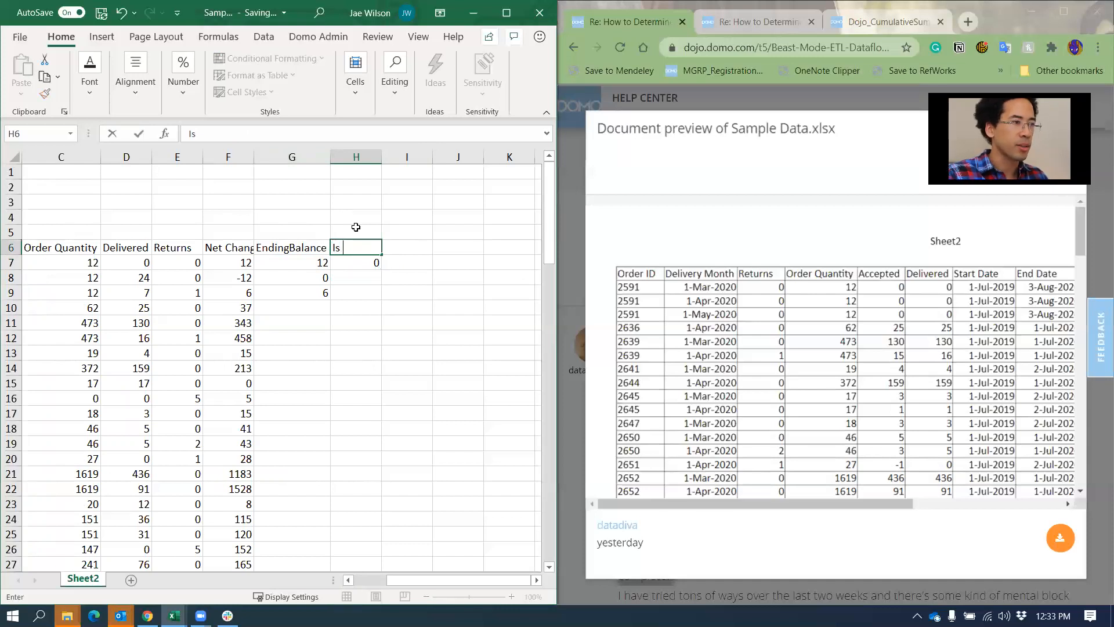
pyautogui.write('Closed')
pyautogui.press('Return')
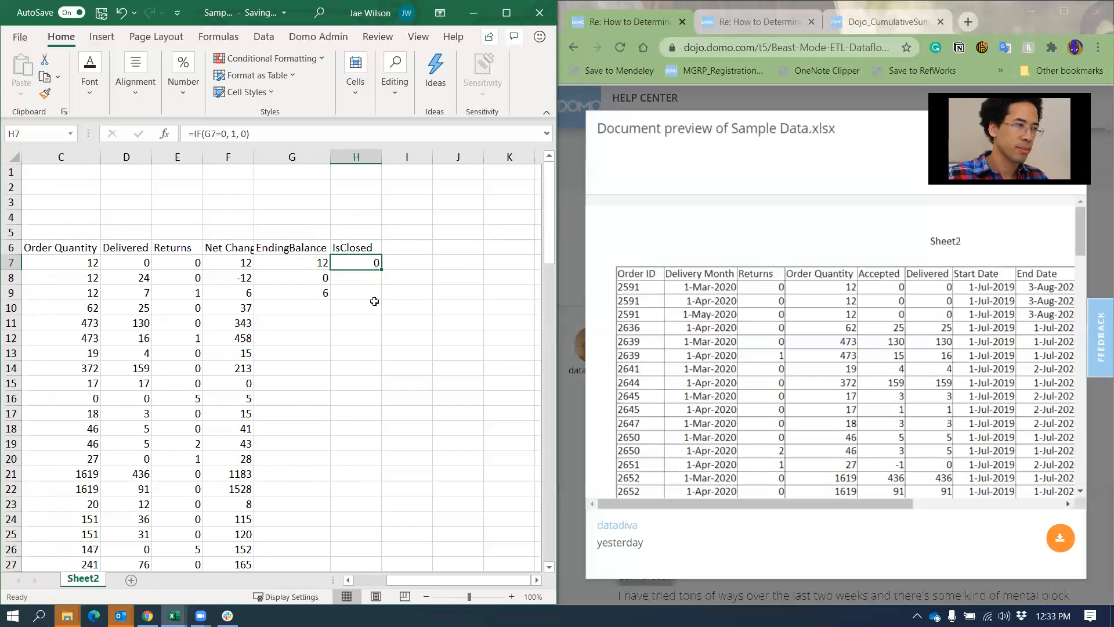
# Fill the IsClosed formula from H7 down the column and compare the first order's flags with its ending balances
pyautogui.doubleClick(386, 269)
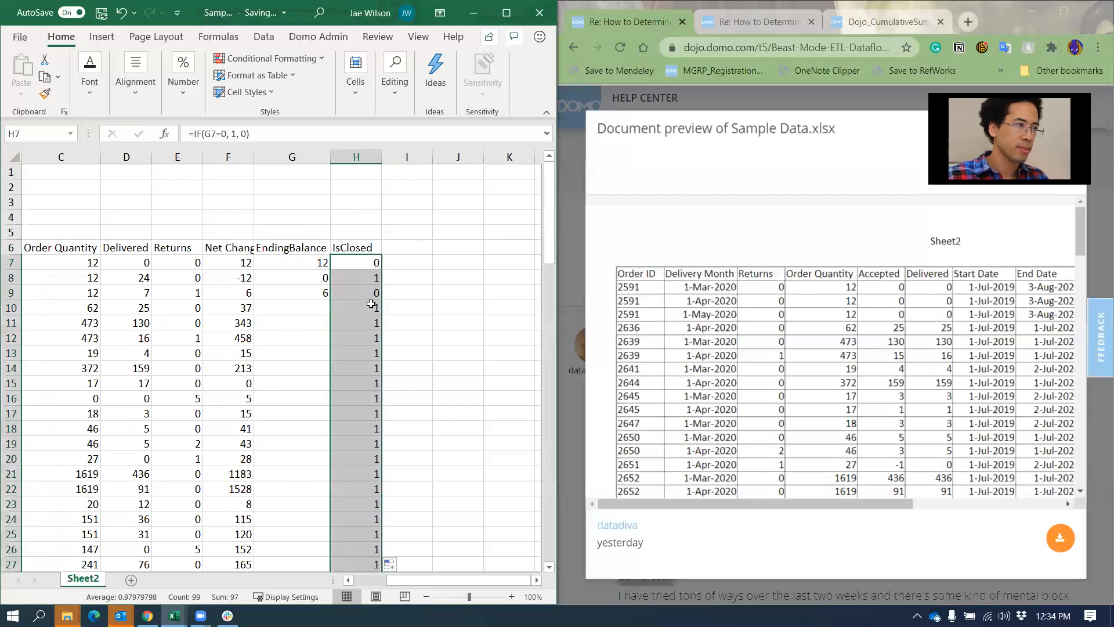
pyautogui.moveTo(312, 265); pyautogui.dragTo(359, 261)
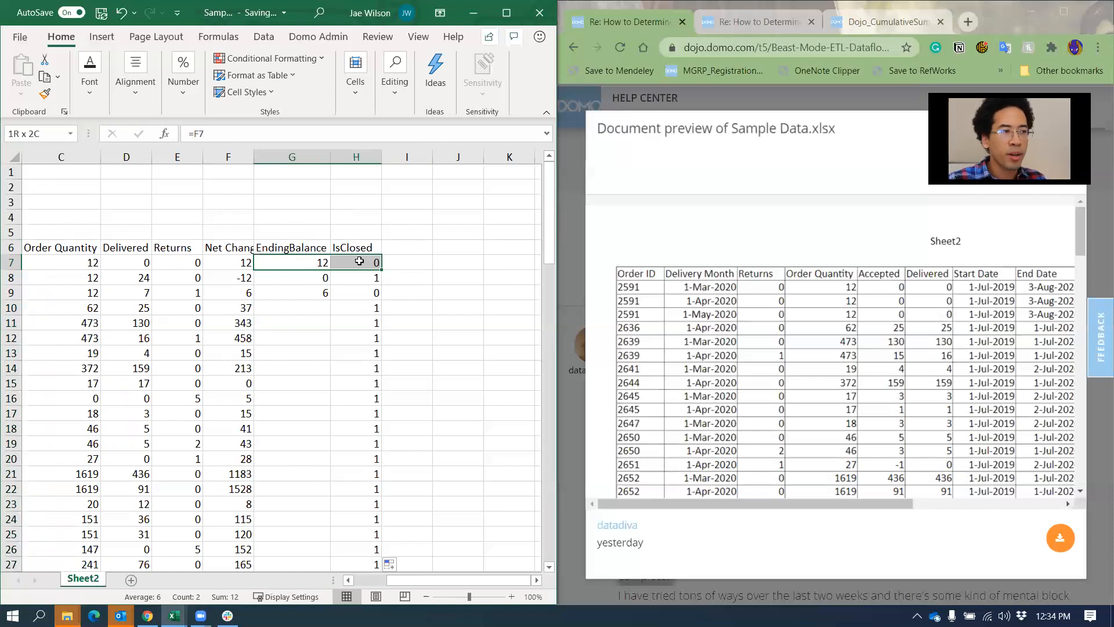
pyautogui.moveTo(359, 261); pyautogui.dragTo(359, 294)
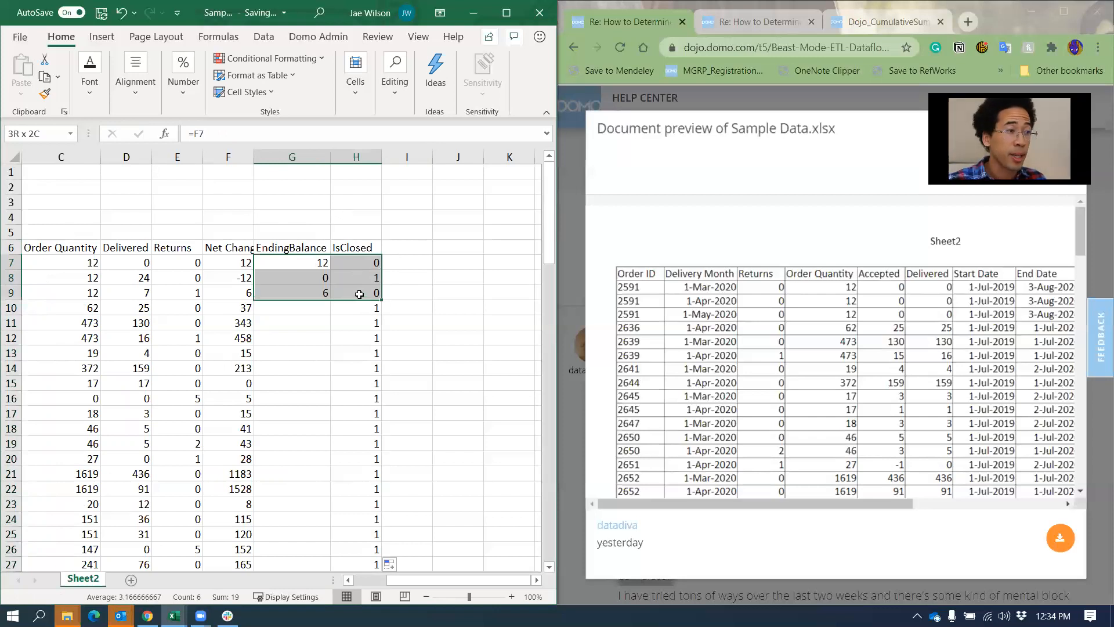
# Add a Num_MonthsOpen header in I6
pyautogui.click(415, 247)
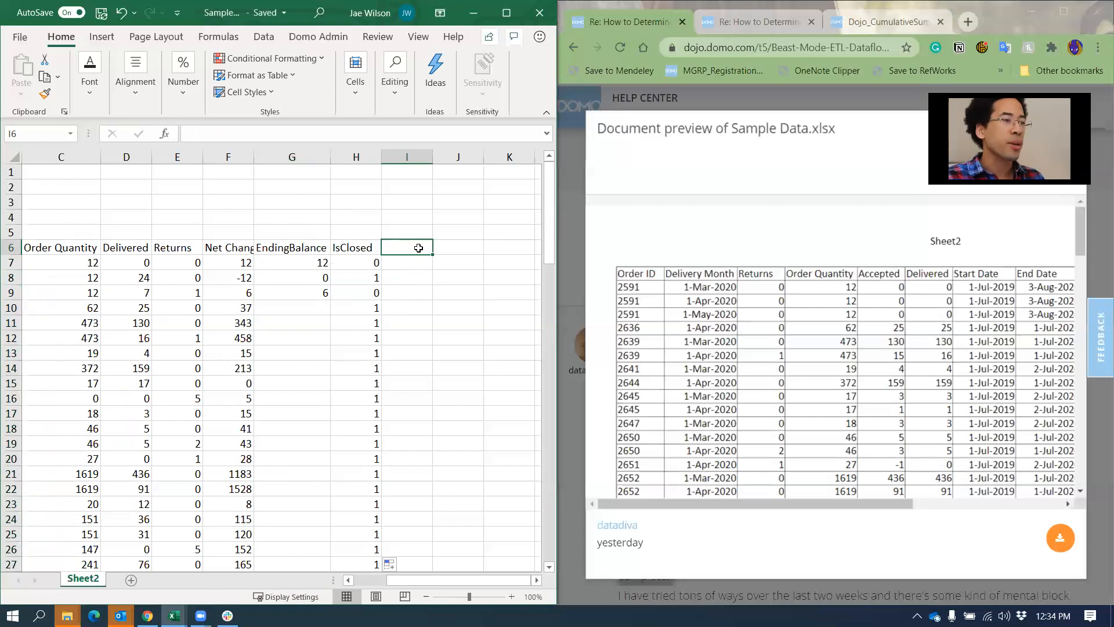
pyautogui.write('Num_M')
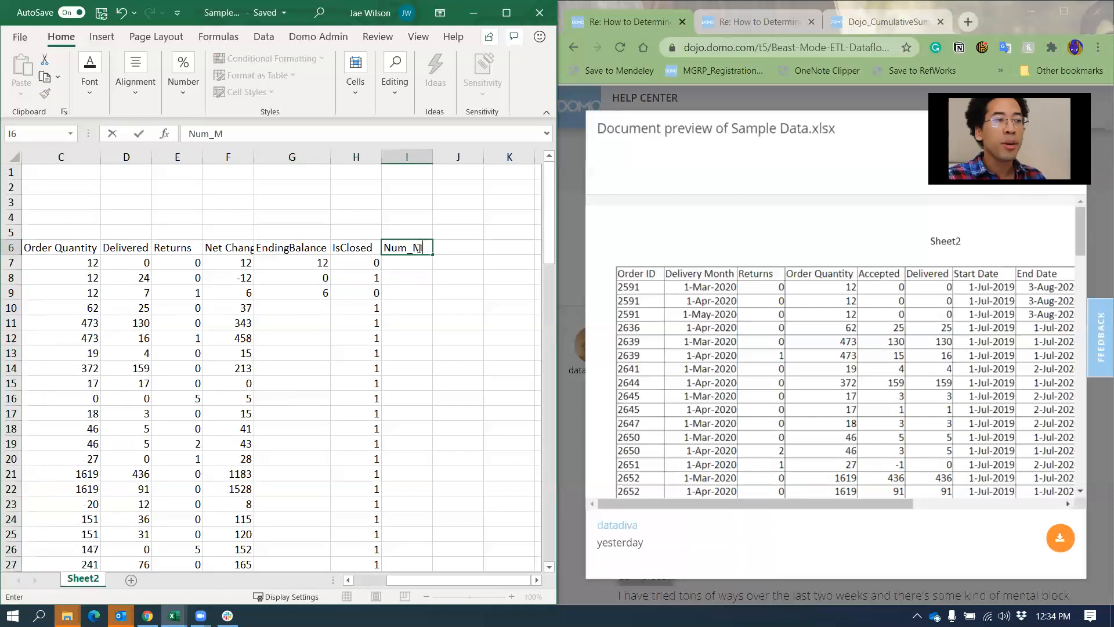
pyautogui.write('onthsOpen')
pyautogui.press('Return')
# Enter 1, 2 and 3 in I7 to I9 as the first order's months open
pyautogui.write('=')
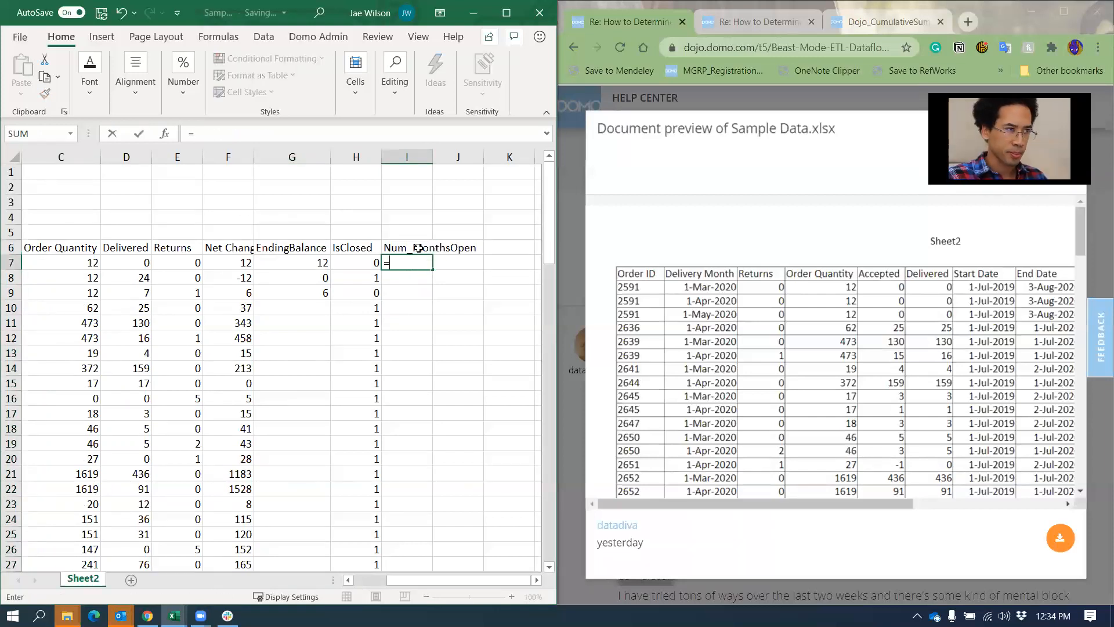
pyautogui.press('BackSpace')
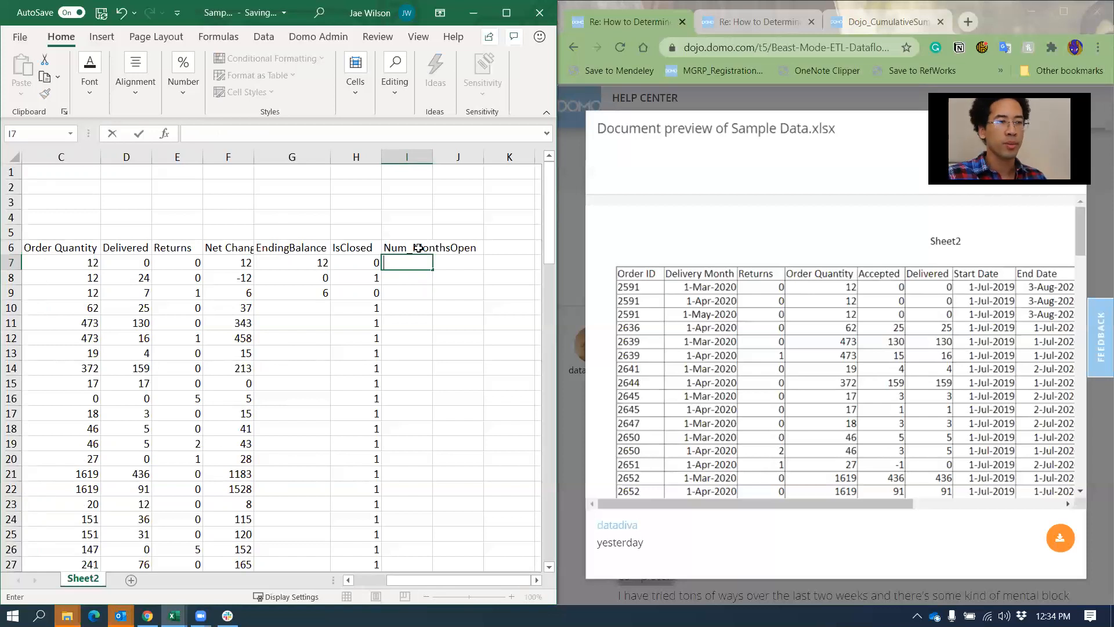
pyautogui.write('1')
pyautogui.press('Return')
pyautogui.write('2')
pyautogui.press('Return')
pyautogui.write('3')
pyautogui.press('Return')
# Examine the first order's months open alongside its ending balance and IsClosed flag in rows 7 to 9
pyautogui.press('Left')
pyautogui.press('Up')
pyautogui.press('Right')
pyautogui.hotkey('shift', 'Up')
pyautogui.hotkey('shift', 'Up')
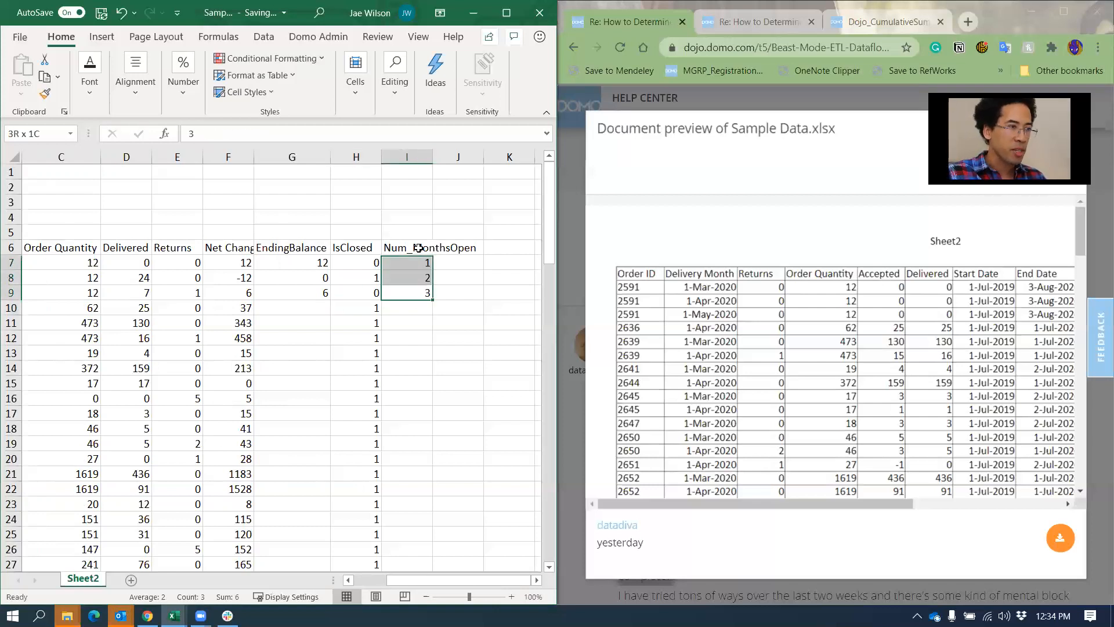
pyautogui.hotkey('shift', 'Left')
pyautogui.hotkey('shift', 'Left')
pyautogui.hotkey('shift', 'Down')
pyautogui.hotkey('shift', 'Down')
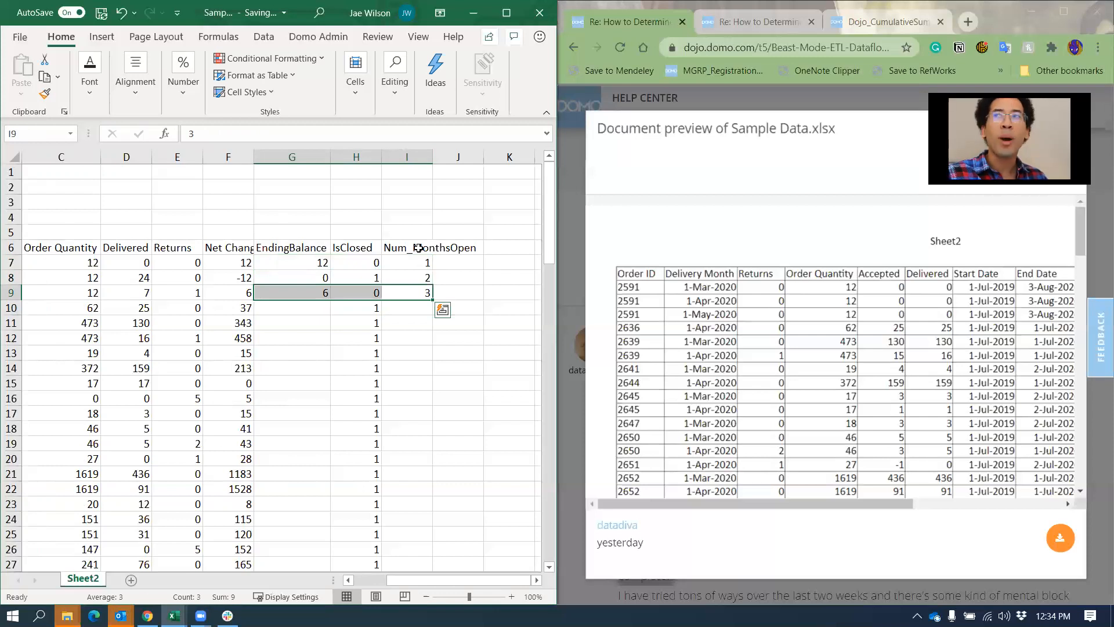
pyautogui.press('Right')
pyautogui.press('Left')
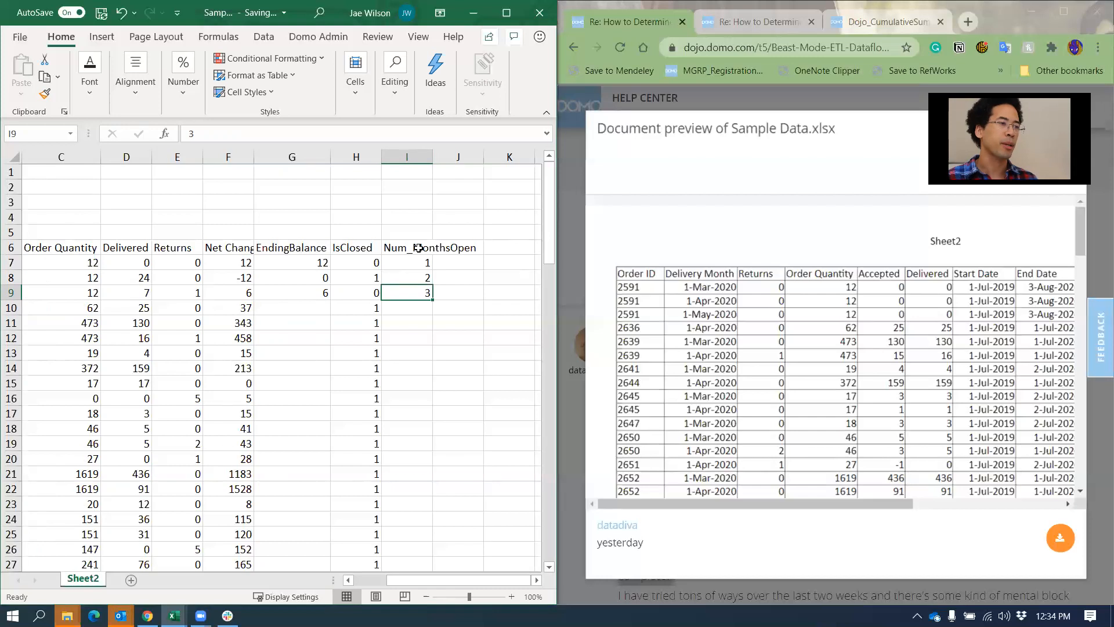
# Maximize the workbook window and insert 13 blank rows at rows 10 to 22, below the first order
pyautogui.click(322, 320)
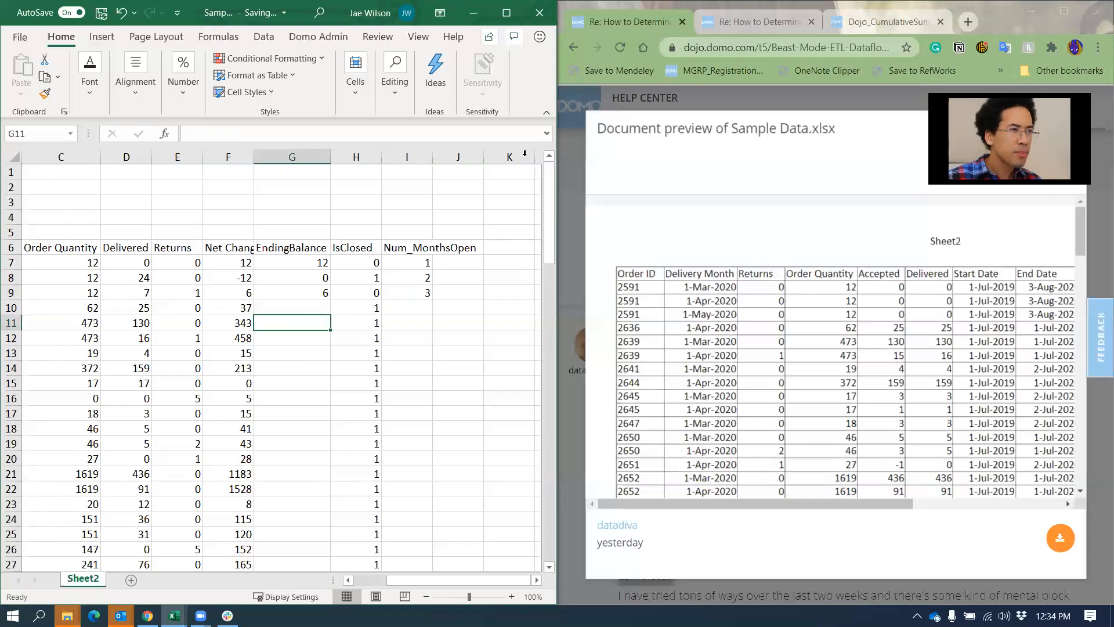
pyautogui.click(506, 13)
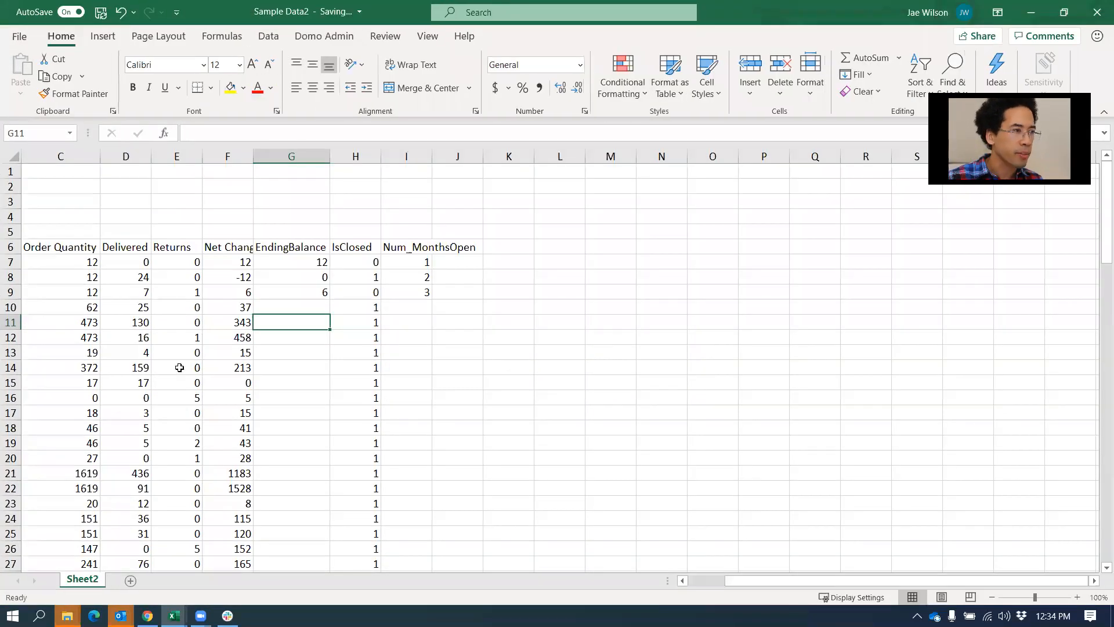
pyautogui.click(182, 365)
pyautogui.press('Home')
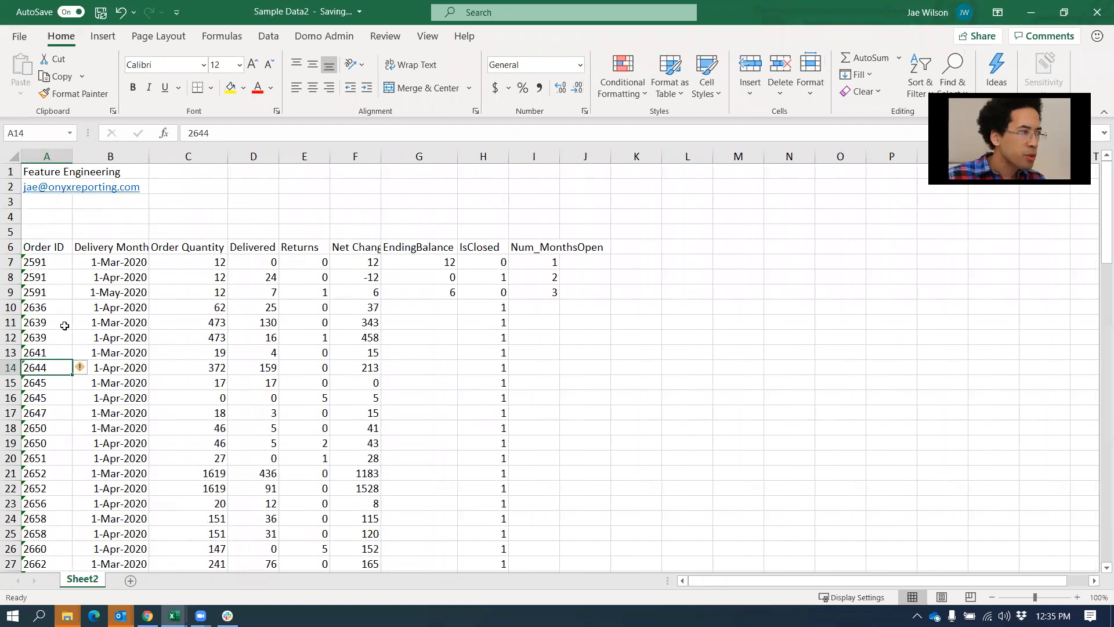
pyautogui.moveTo(10, 307); pyautogui.dragTo(11, 488)
pyautogui.rightClick(10, 394)
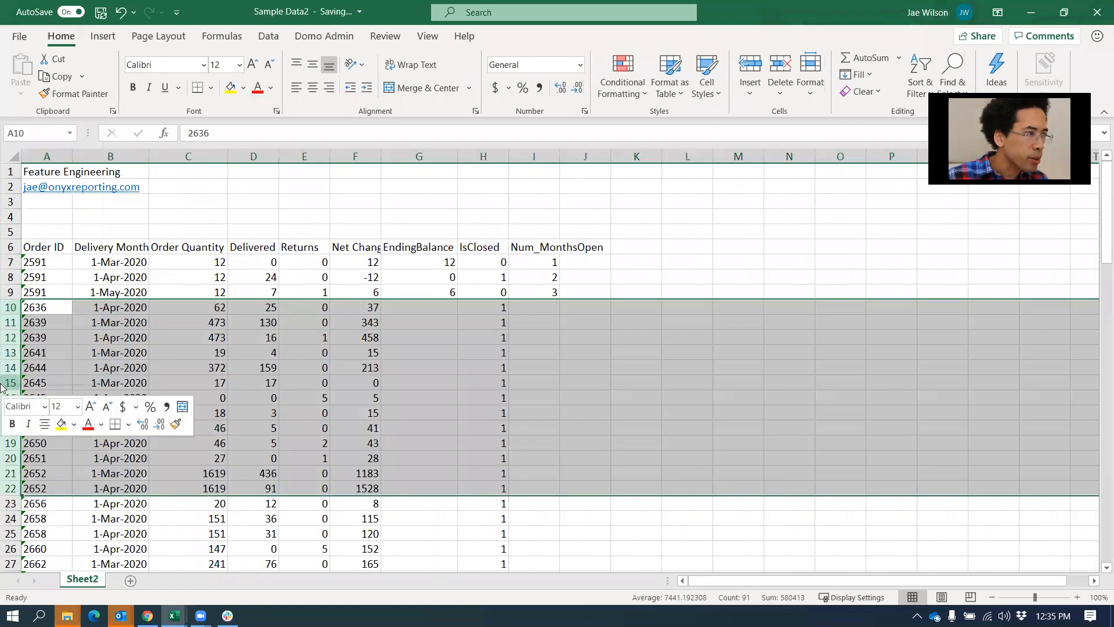
pyautogui.click(35, 245)
pyautogui.click(419, 322)
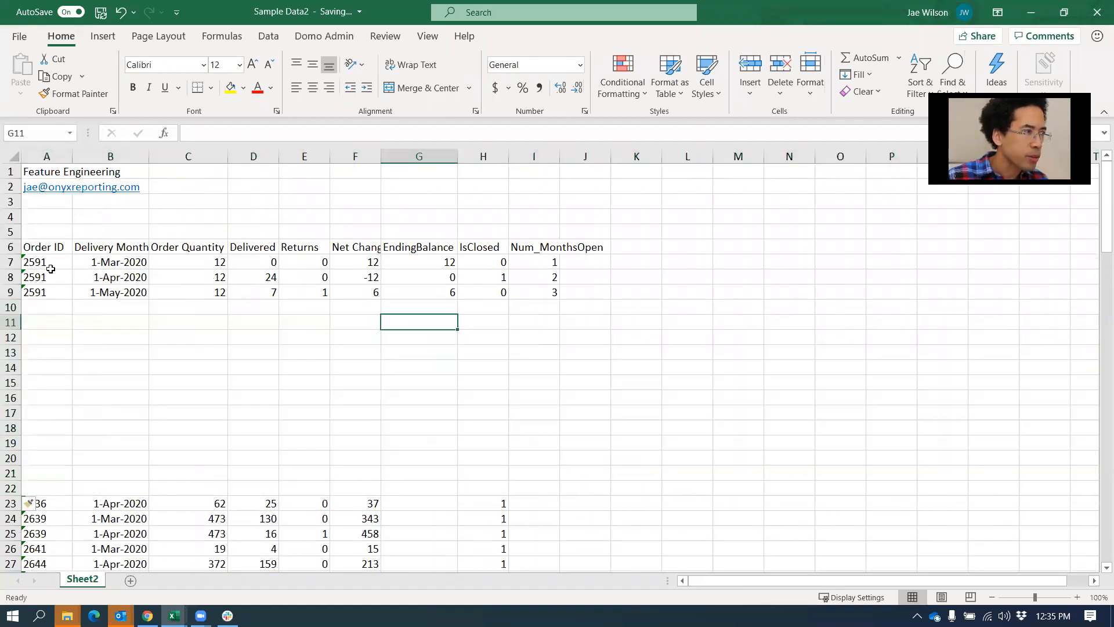
# Extend the first order's series from A7:I9 down through row 17, up to 1-Jan-2021
pyautogui.moveTo(49, 268); pyautogui.dragTo(559, 419)
pyautogui.click(438, 354)
pyautogui.click(246, 307)
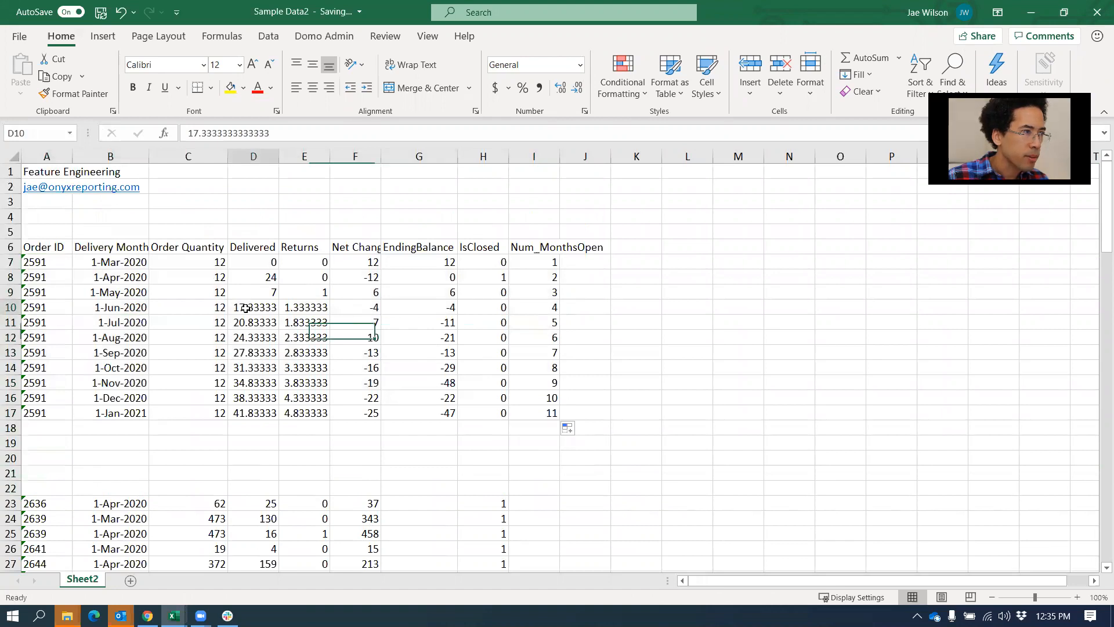
# Clear the contents of C10:F17, the extrapolated order quantity, delivered, returns and net change values
pyautogui.moveTo(210, 305); pyautogui.dragTo(367, 413)
pyautogui.press('BackSpace')
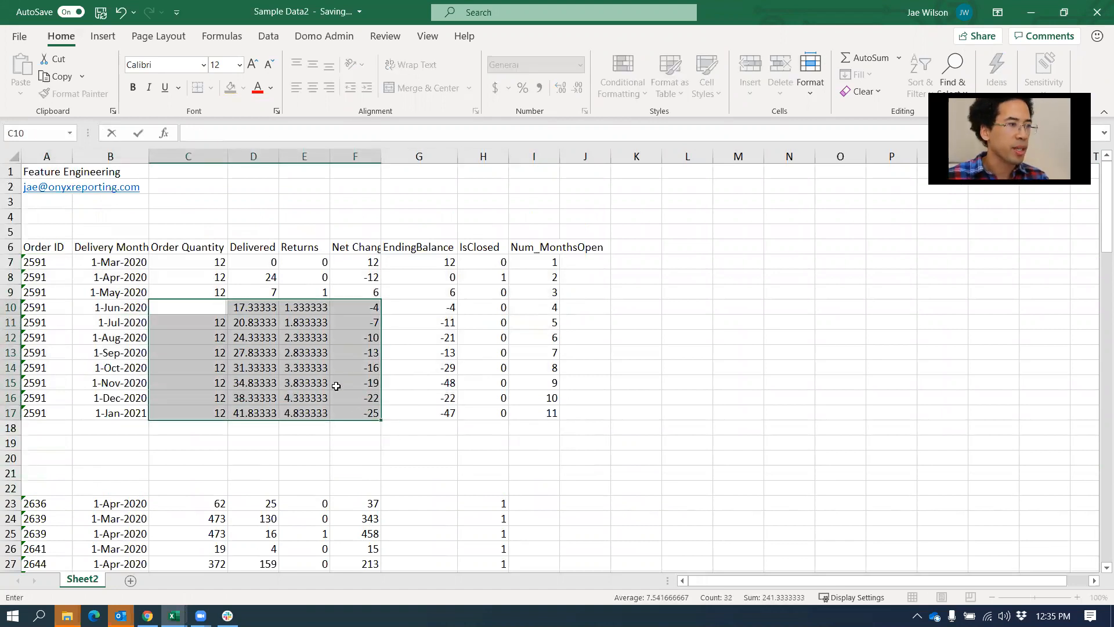
pyautogui.rightClick(315, 378)
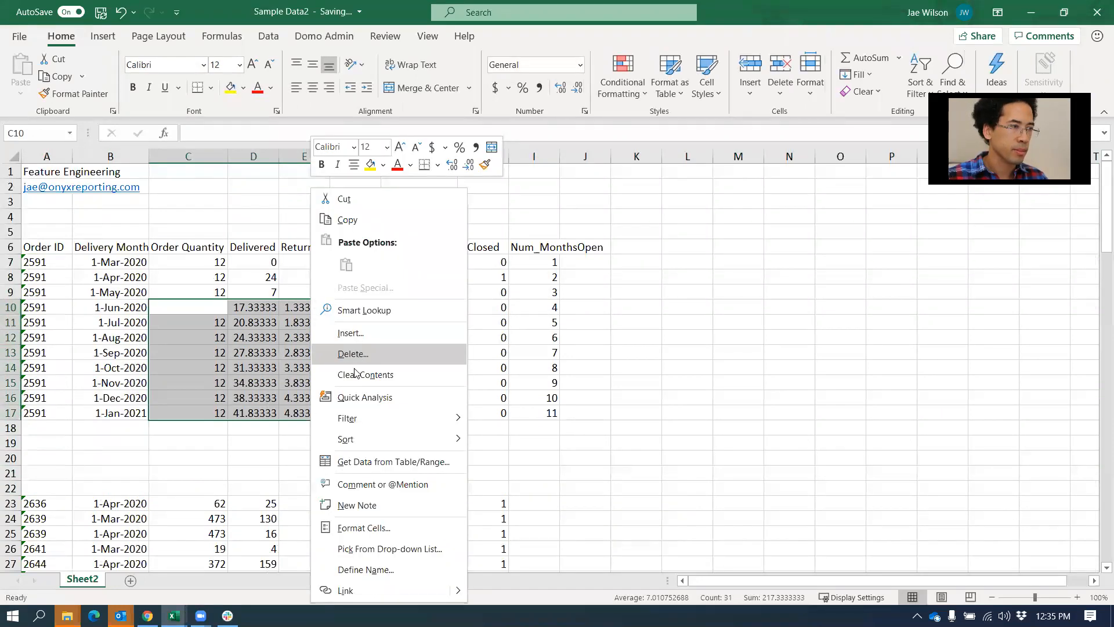
pyautogui.moveTo(346, 450)
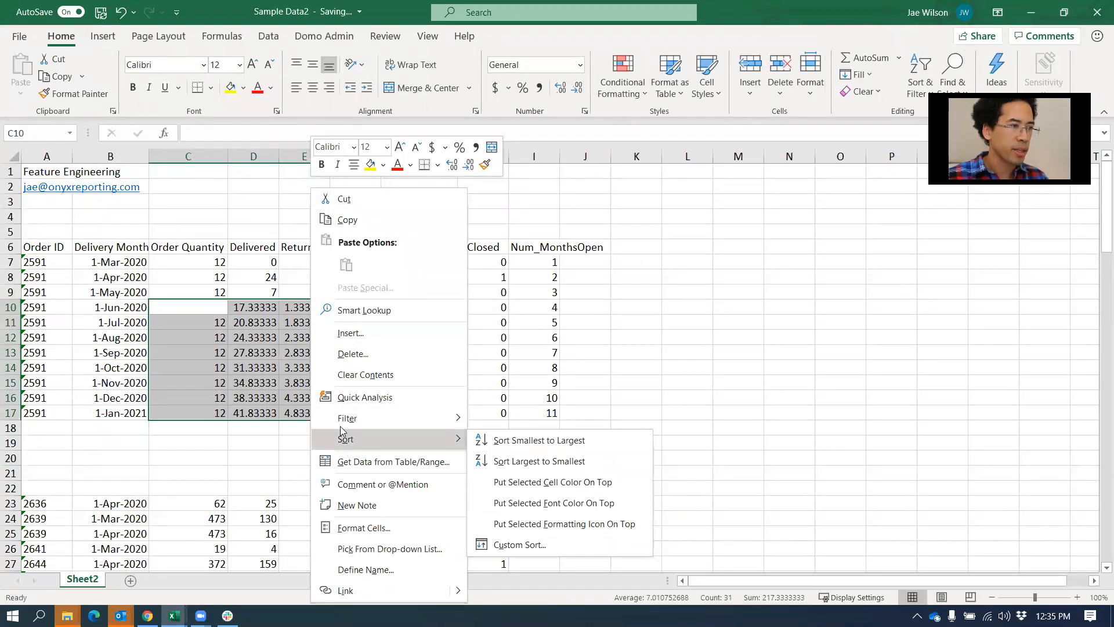
pyautogui.click(869, 91)
pyautogui.click(860, 112)
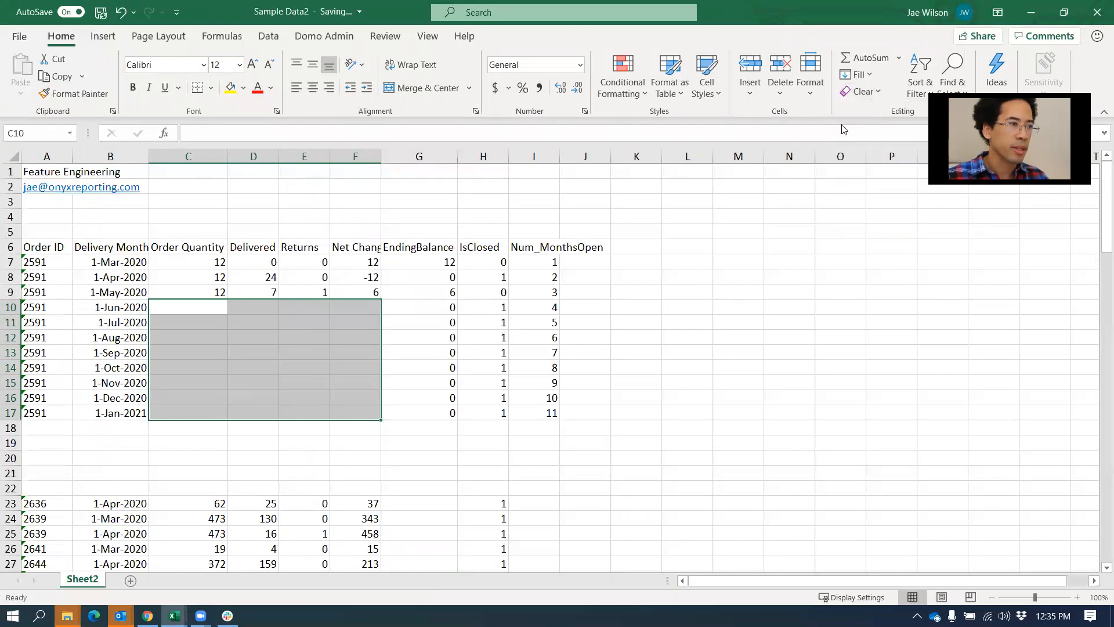
# Examine order 2591's ID and delivery month cells in rows 7 to 17 alongside its IsClosed flags and months open
pyautogui.click(645, 332)
pyautogui.click(111, 263)
pyautogui.moveTo(111, 263); pyautogui.dragTo(35, 413)
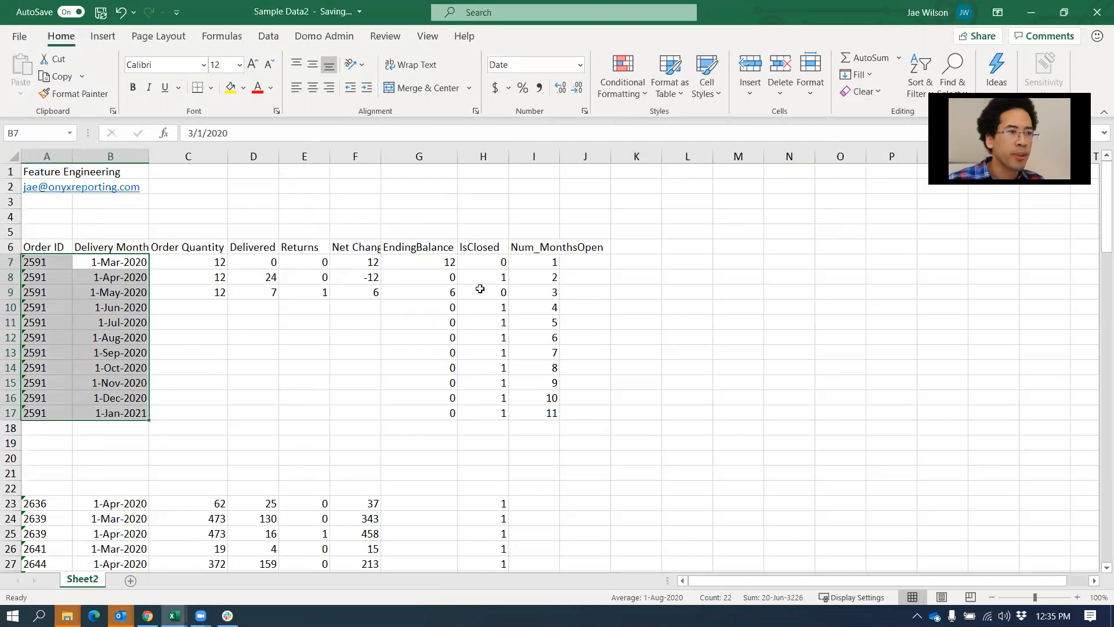
pyautogui.moveTo(553, 265); pyautogui.dragTo(528, 414)
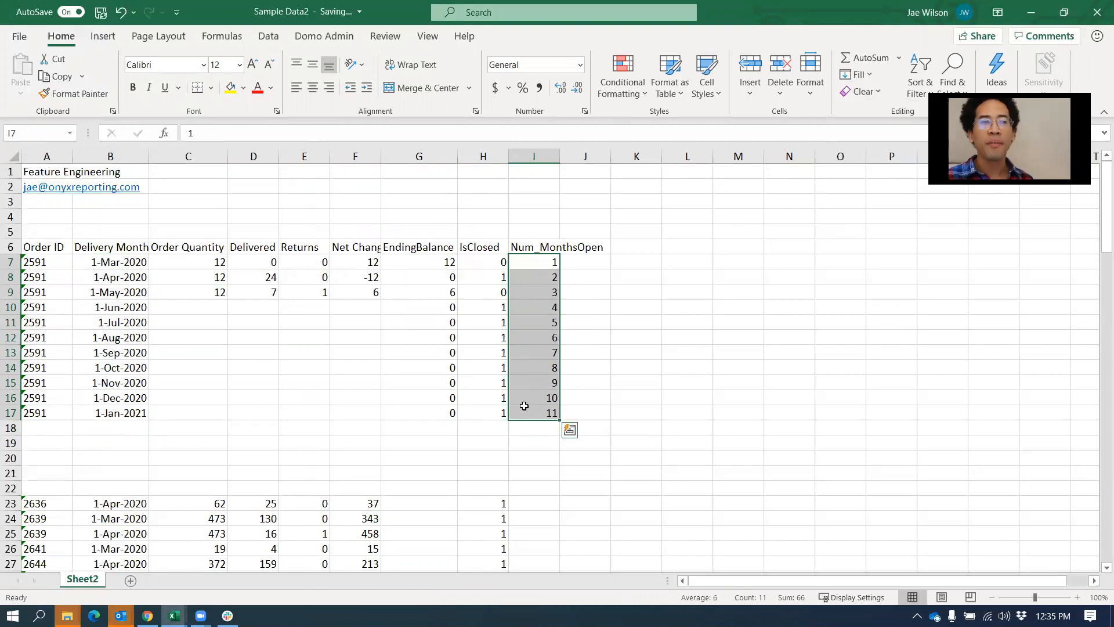
pyautogui.click(529, 150)
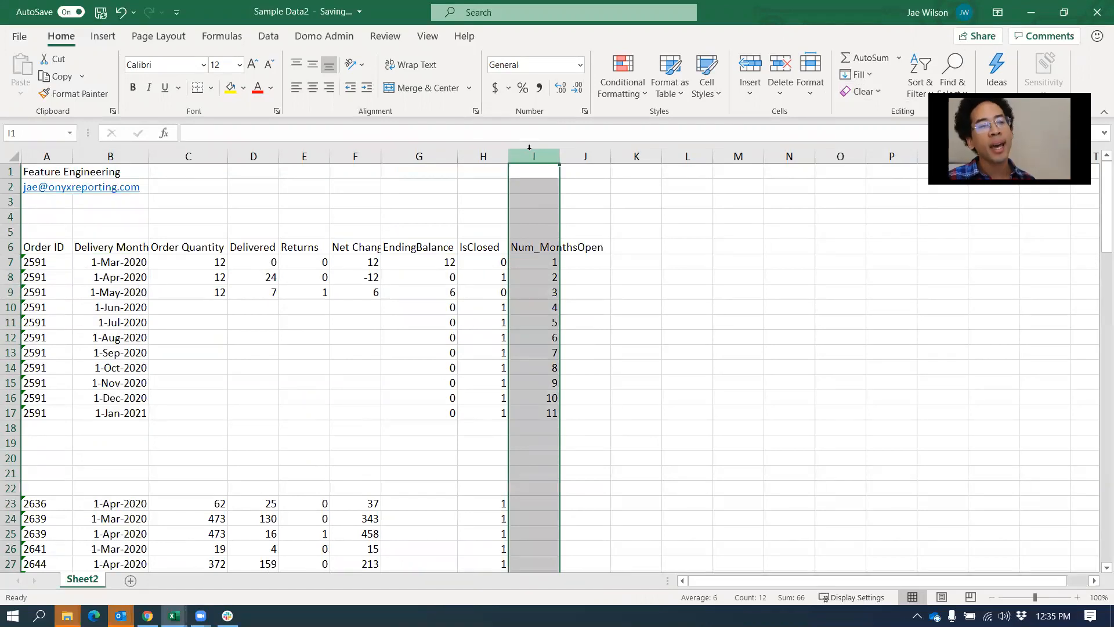
pyautogui.click(46, 262)
pyautogui.moveTo(46, 262); pyautogui.dragTo(16, 415)
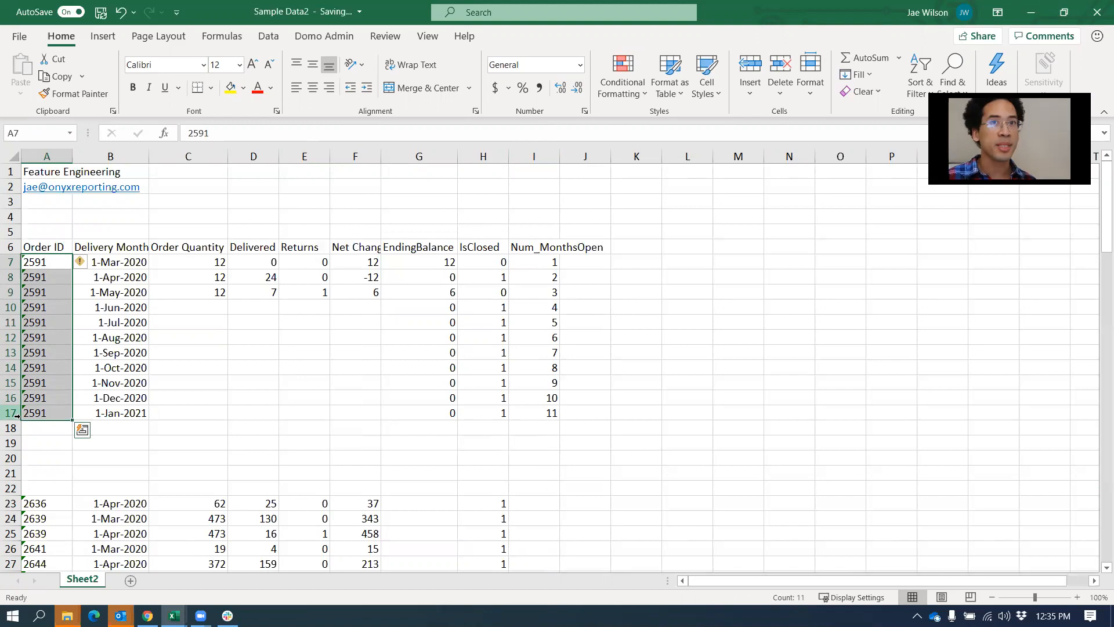
pyautogui.click(483, 352)
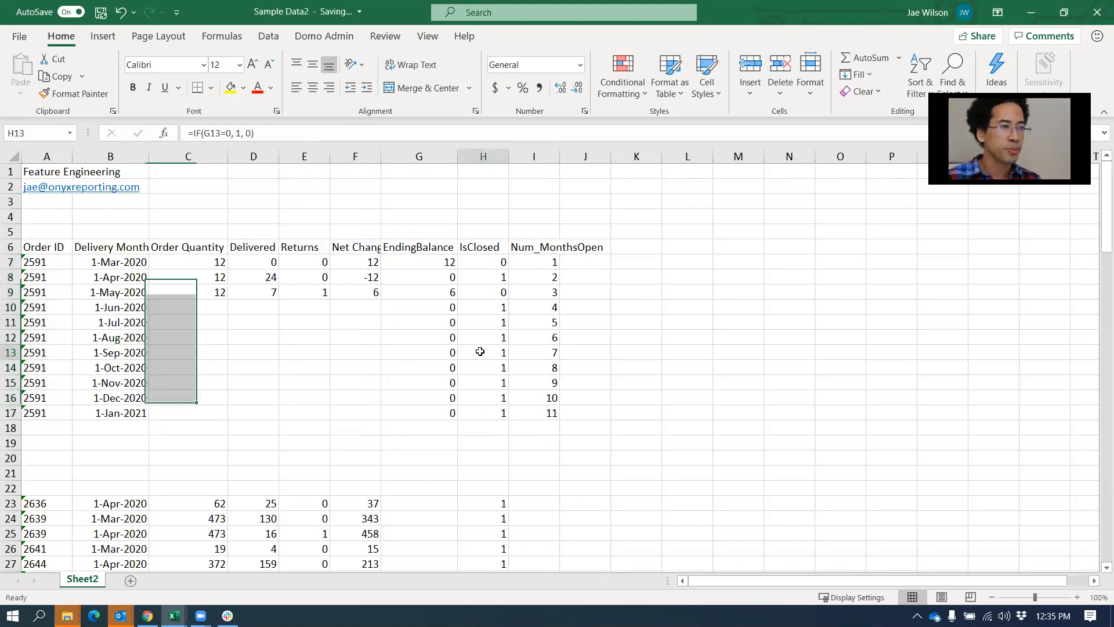
pyautogui.click(548, 400)
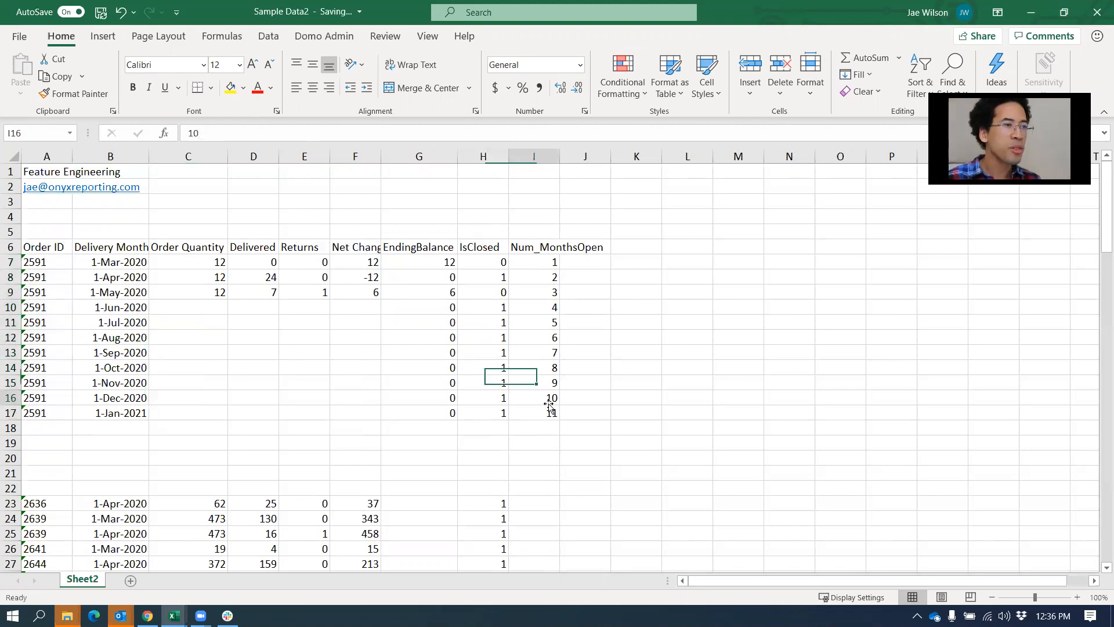
pyautogui.click(593, 245)
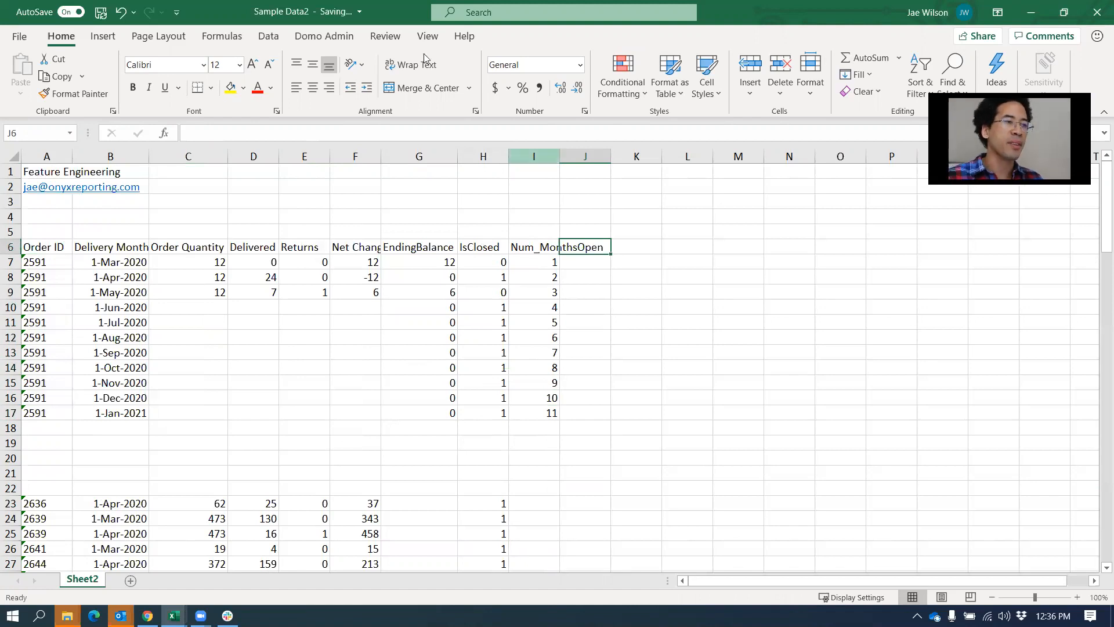
# Insert a column before Num_MonthsOpen, head it Num_TimesClosed in I6, and fit its width to the header
pyautogui.click(535, 155)
pyautogui.rightClick(538, 156)
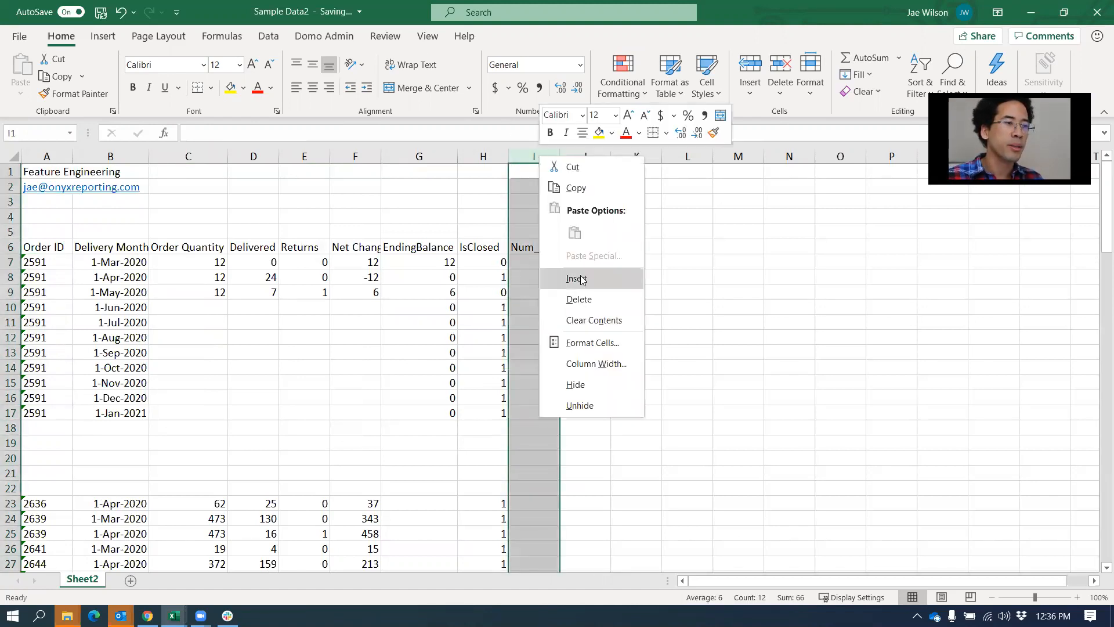
pyautogui.click(576, 278)
pyautogui.click(537, 246)
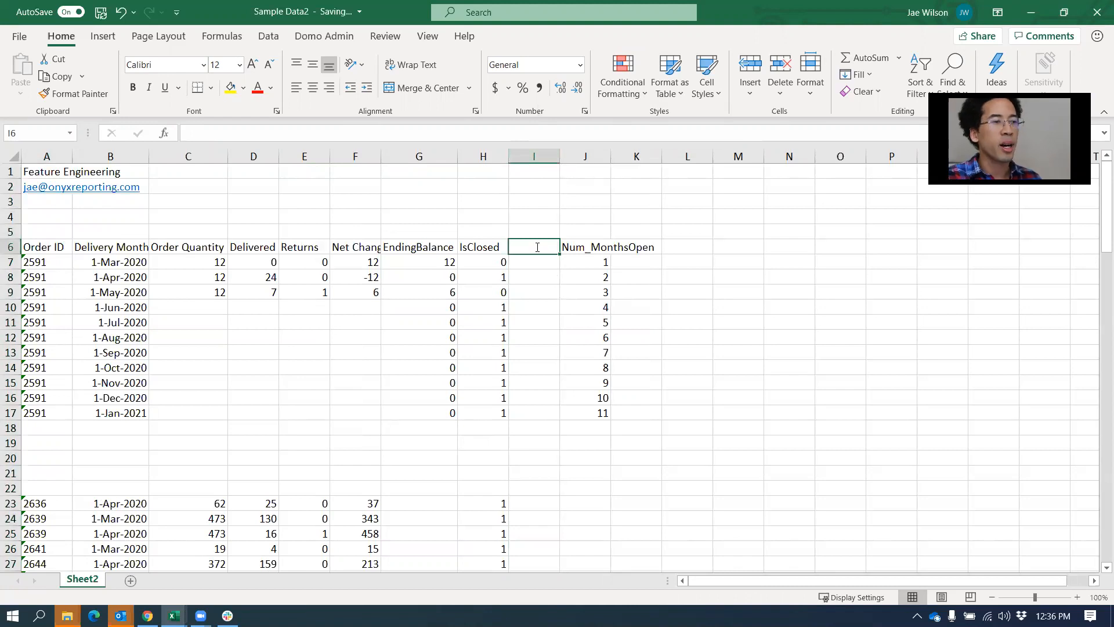
pyautogui.write('Num_Times')
pyautogui.write('Open')
pyautogui.press('Return')
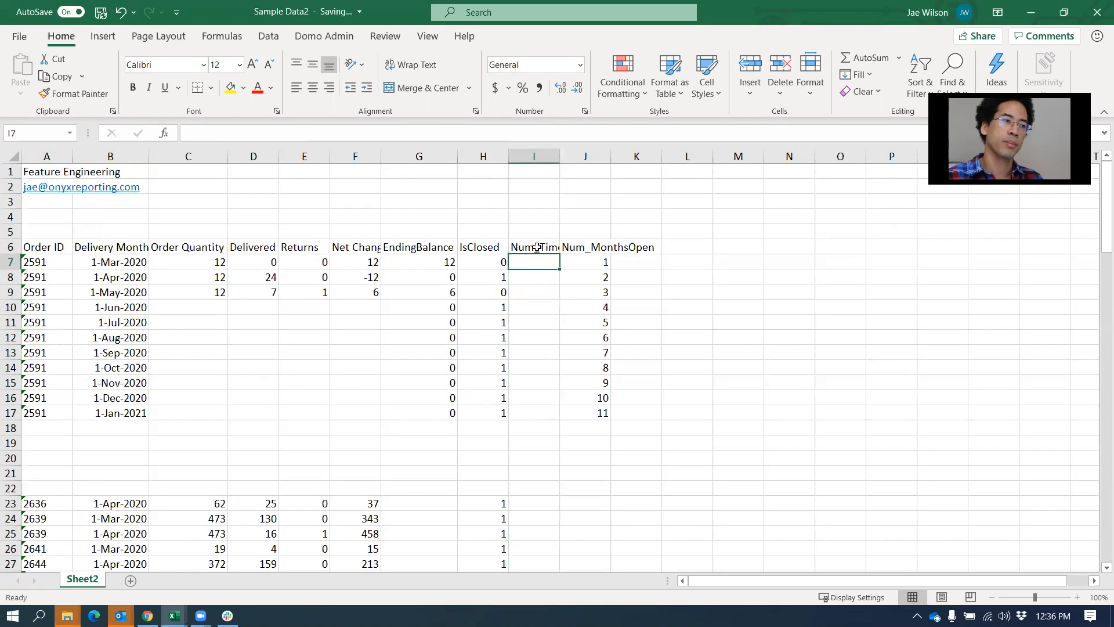
pyautogui.doubleClick(560, 156)
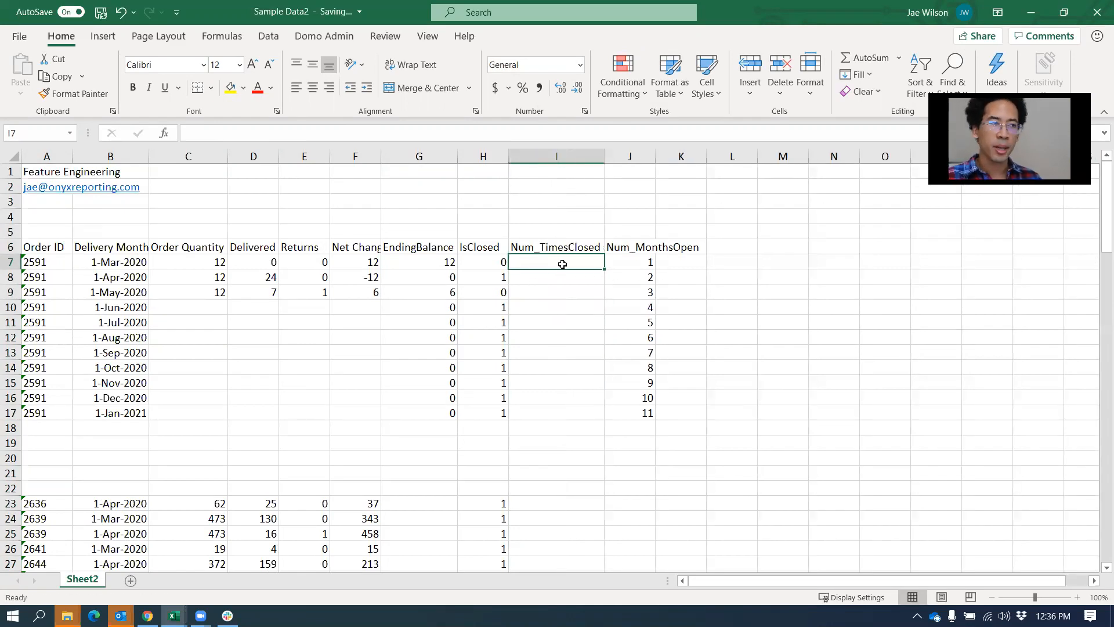
# Enter =SUM(H7:H7) in I7 to start counting how often the order has been closed
pyautogui.moveTo(488, 262); pyautogui.dragTo(474, 410)
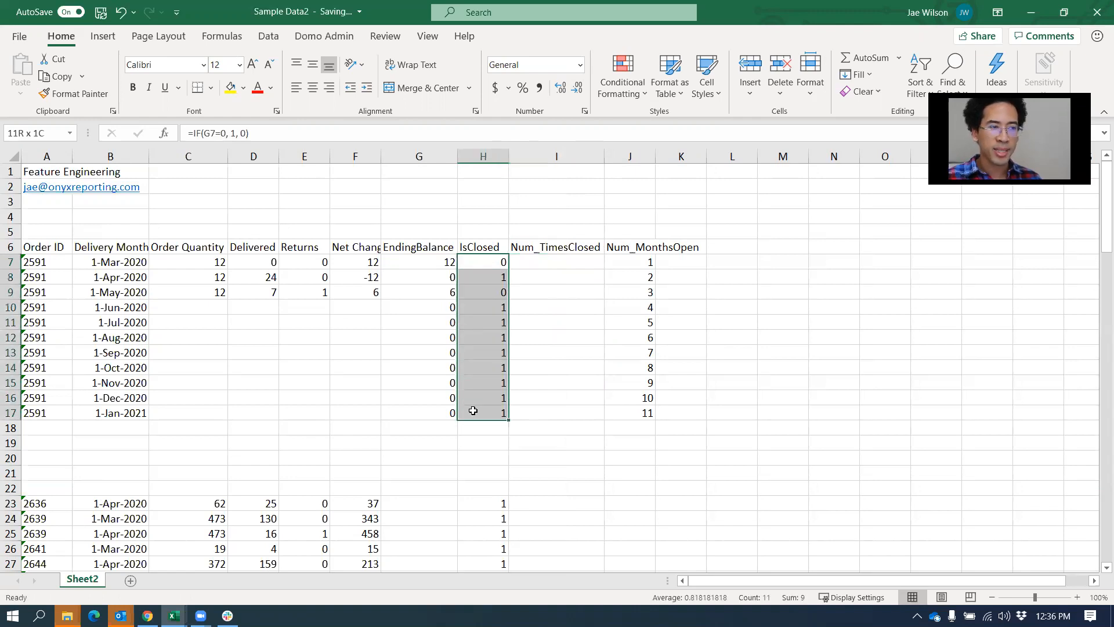
pyautogui.click(561, 258)
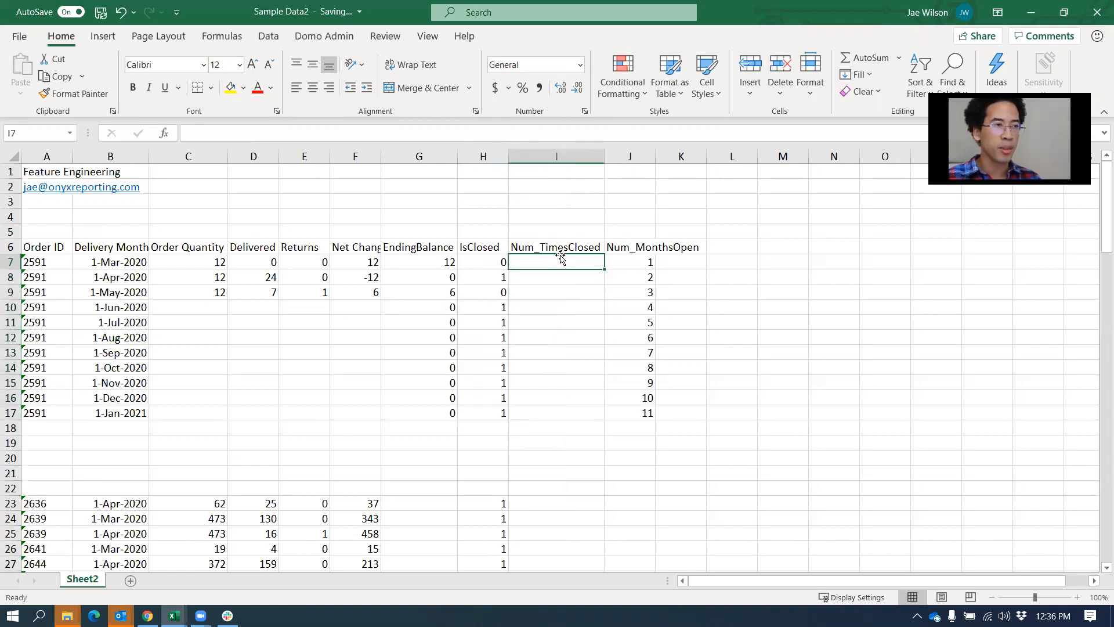
pyautogui.write('=su')
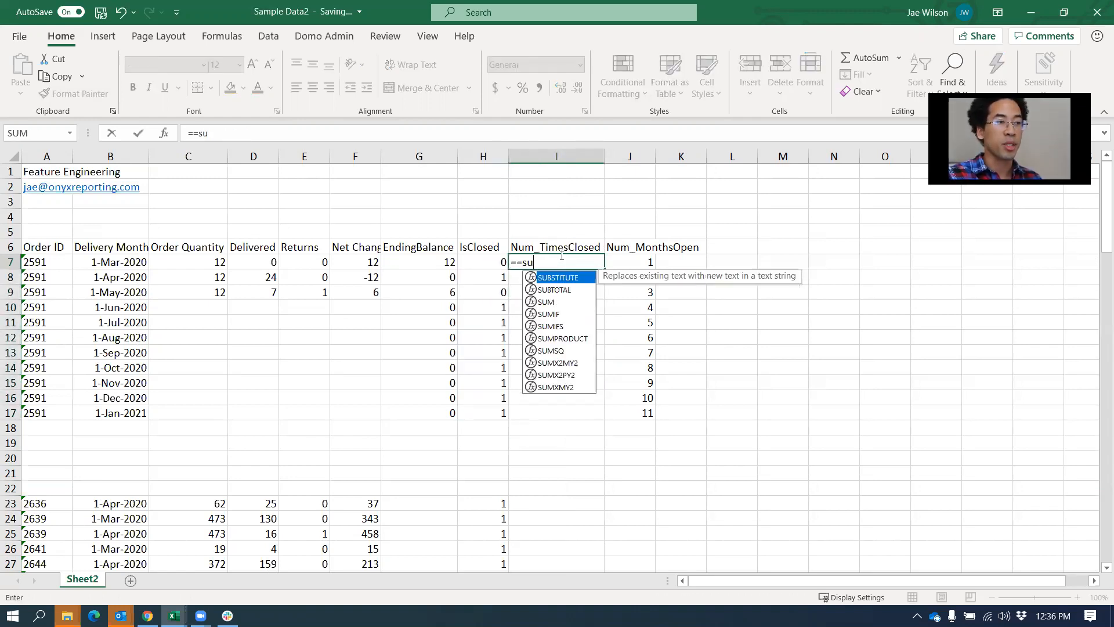
pyautogui.write('m(')
pyautogui.press('Left')
pyautogui.press('F8')
pyautogui.press('Return')
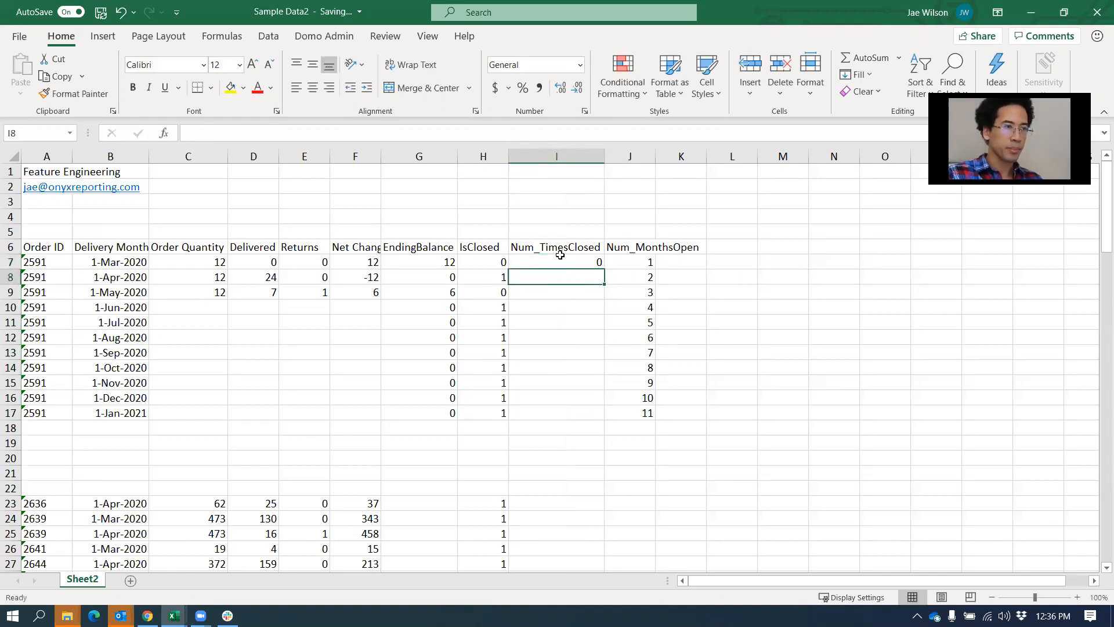
# Enter =SUM(H7:H8) in I8 to total the IsClosed flags for the first two months
pyautogui.write('=sum')
pyautogui.press('BackSpace')
pyautogui.press('BackSpace')
pyautogui.press('BackSpace')
pyautogui.press('BackSpace')
pyautogui.write('=sum(')
pyautogui.press('Left')
pyautogui.hotkey('shift', 'Up')
pyautogui.press('Return')
# Enter =SUM(H7:H9) in I9 to total the IsClosed flags for the first three months
pyautogui.write('=sum(')
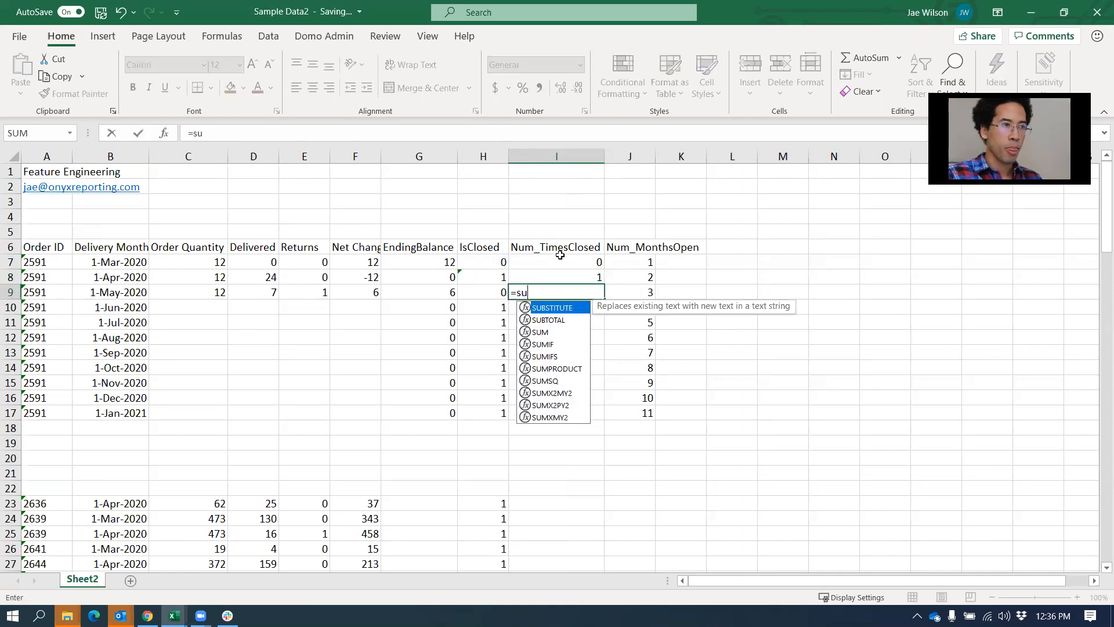
pyautogui.press('Left')
pyautogui.hotkey('shift', 'Up')
pyautogui.hotkey('shift', 'Up')
pyautogui.press('Return')
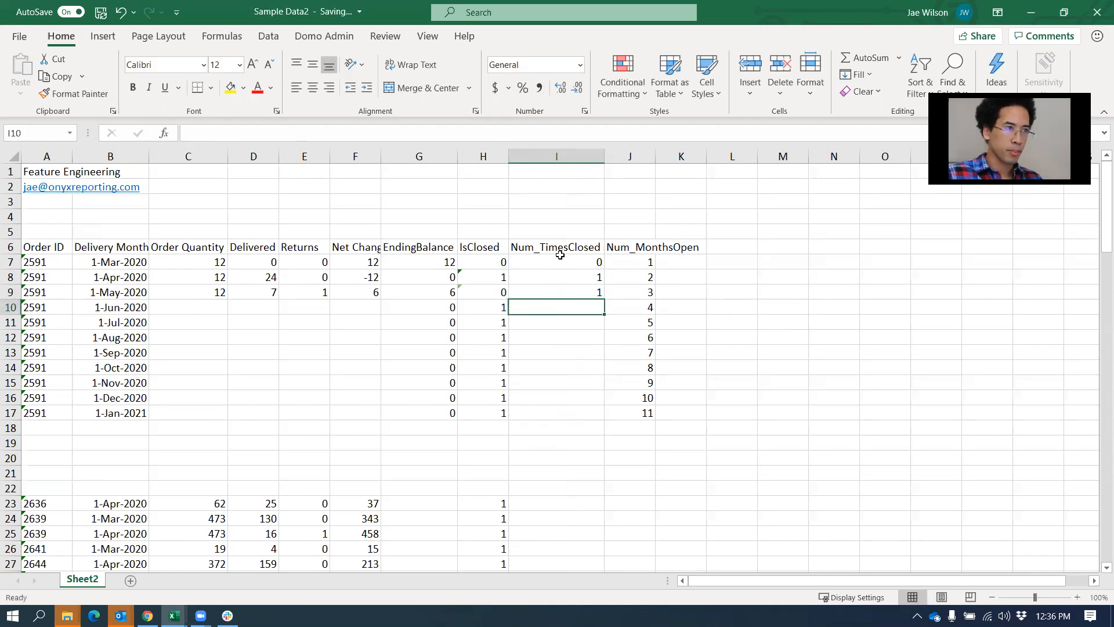
# Anchor the range start in I9 so it reads =SUM($H$7:H9), and fill the formula down to I17
pyautogui.click(572, 292)
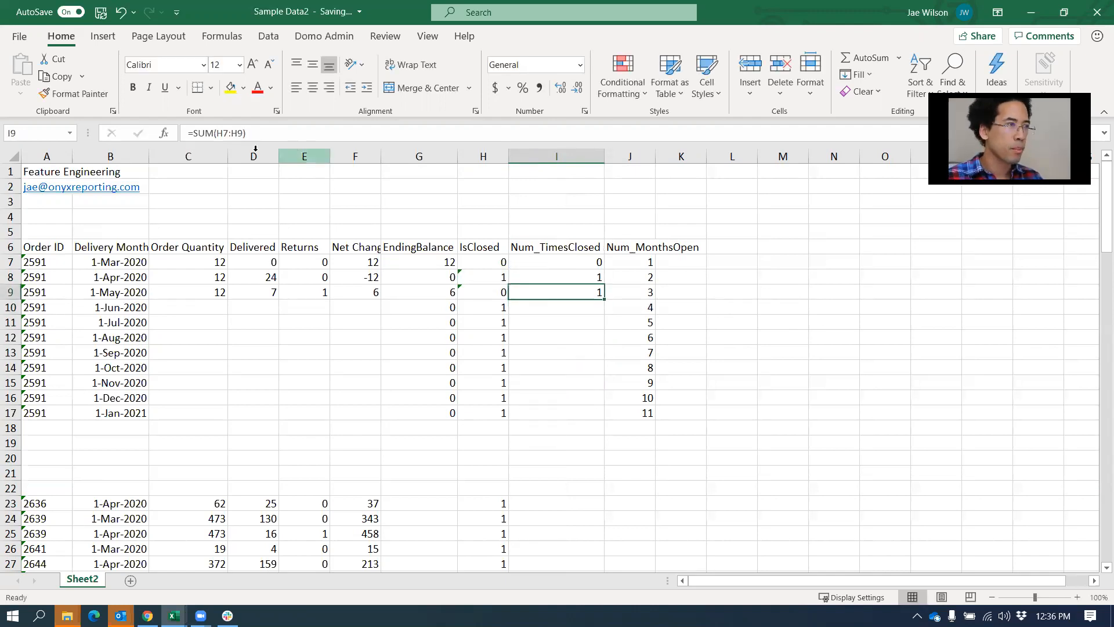
pyautogui.click(224, 131)
pyautogui.write('$H$')
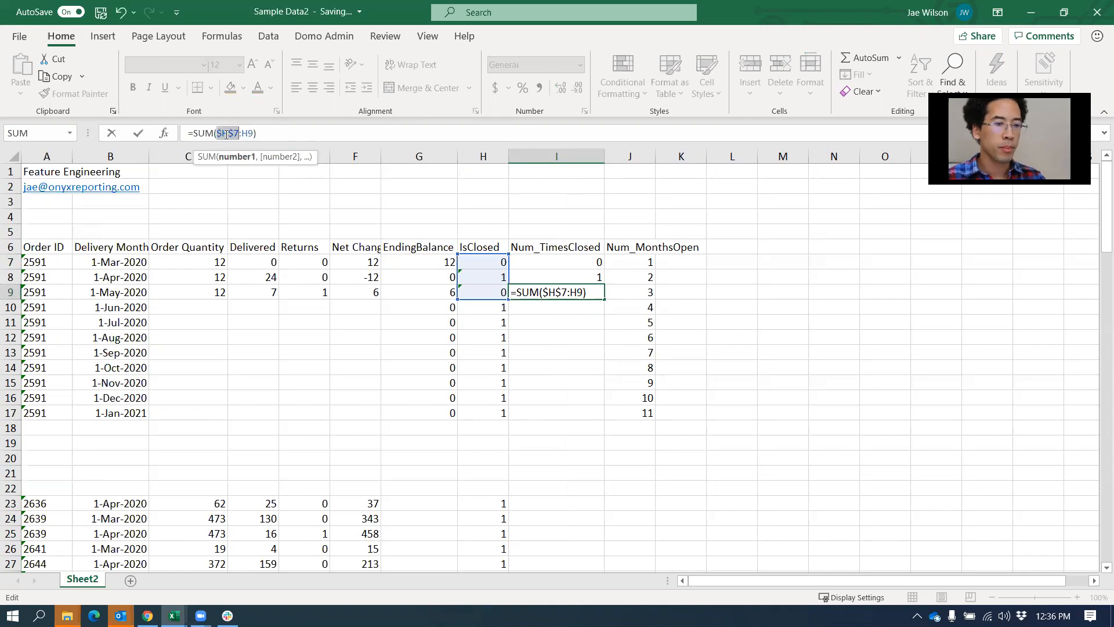
pyautogui.press('Return')
pyautogui.click(590, 291)
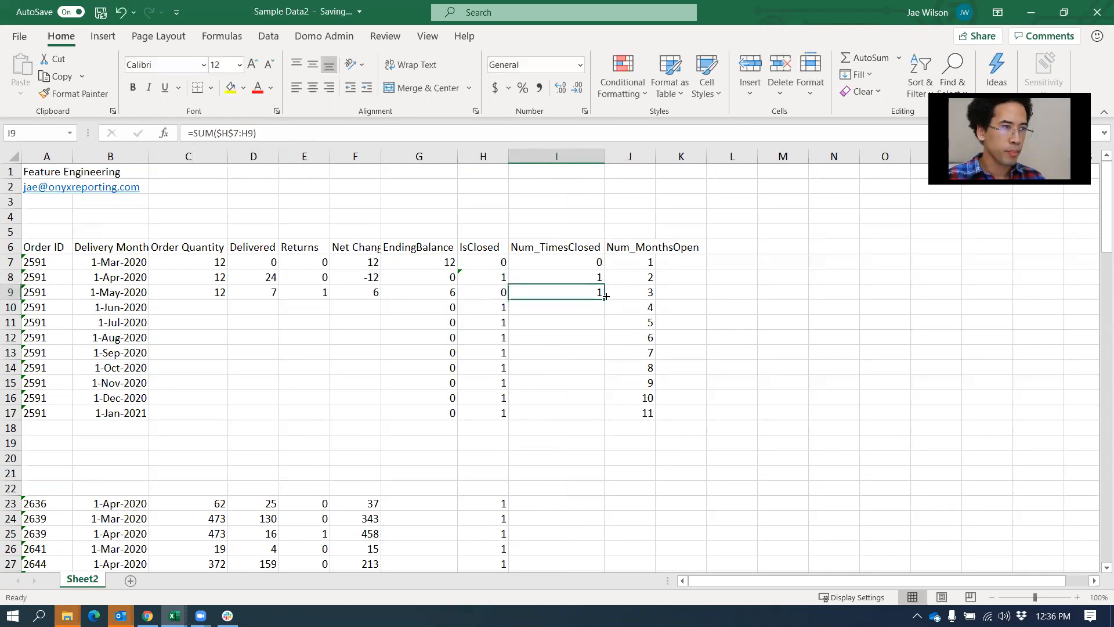
pyautogui.doubleClick(604, 299)
# Overwrite the IsClosed flag in H11 with 0 and undo the stray 0 entered in I11
pyautogui.click(502, 324)
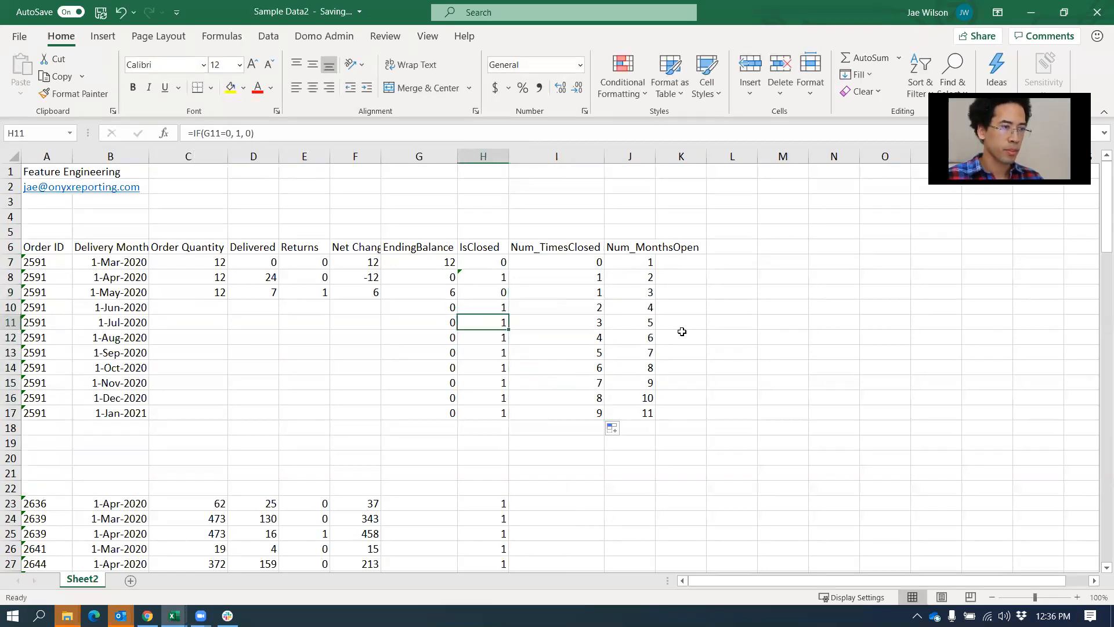
pyautogui.write('0')
pyautogui.press('Tab')
pyautogui.write('0')
pyautogui.press('Tab')
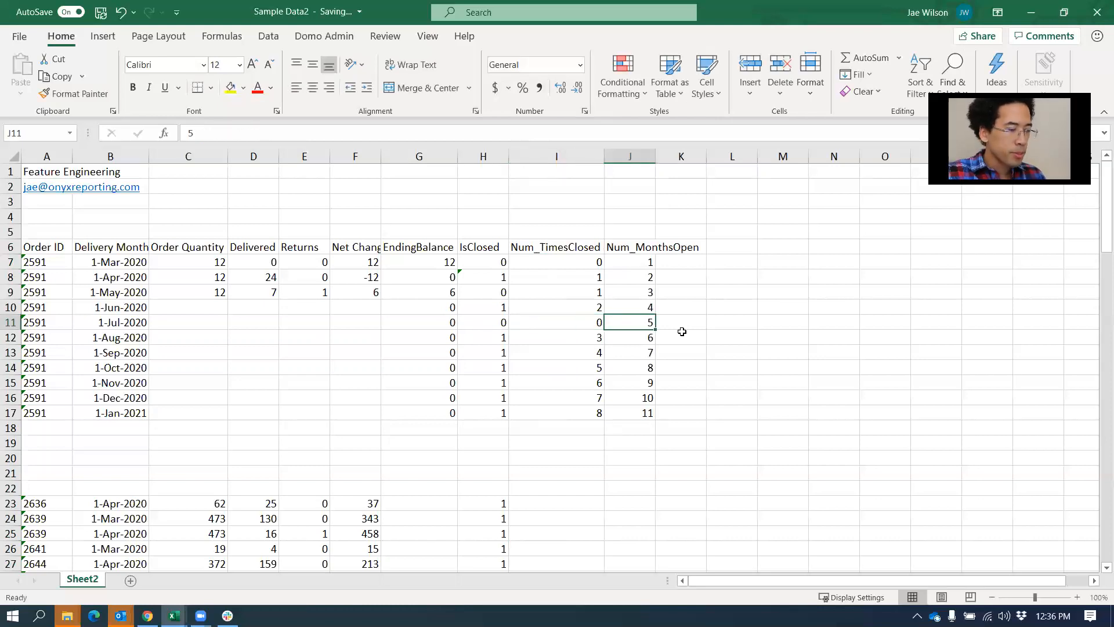
pyautogui.hotkey('ctrl', 'z')
# Overwrite the IsClosed flags in H12, H15 and H16 with 0
pyautogui.press('Left')
pyautogui.press('Down')
pyautogui.write('0')
pyautogui.press('Return')
pyautogui.press('Return')
pyautogui.press('Return')
pyautogui.write('0')
pyautogui.press('Return')
pyautogui.write('0')
pyautogui.press('Return')
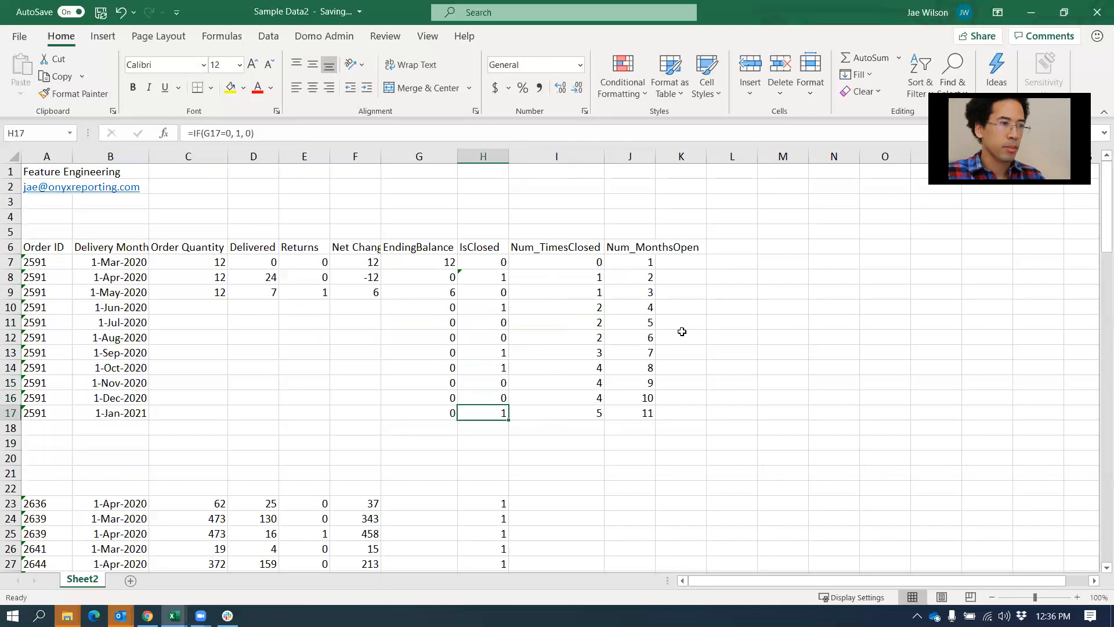
# Examine the IsClosed flags in H7 to H17 against the final months-open value in J17
pyautogui.click(880, 320)
pyautogui.moveTo(505, 262); pyautogui.dragTo(489, 275)
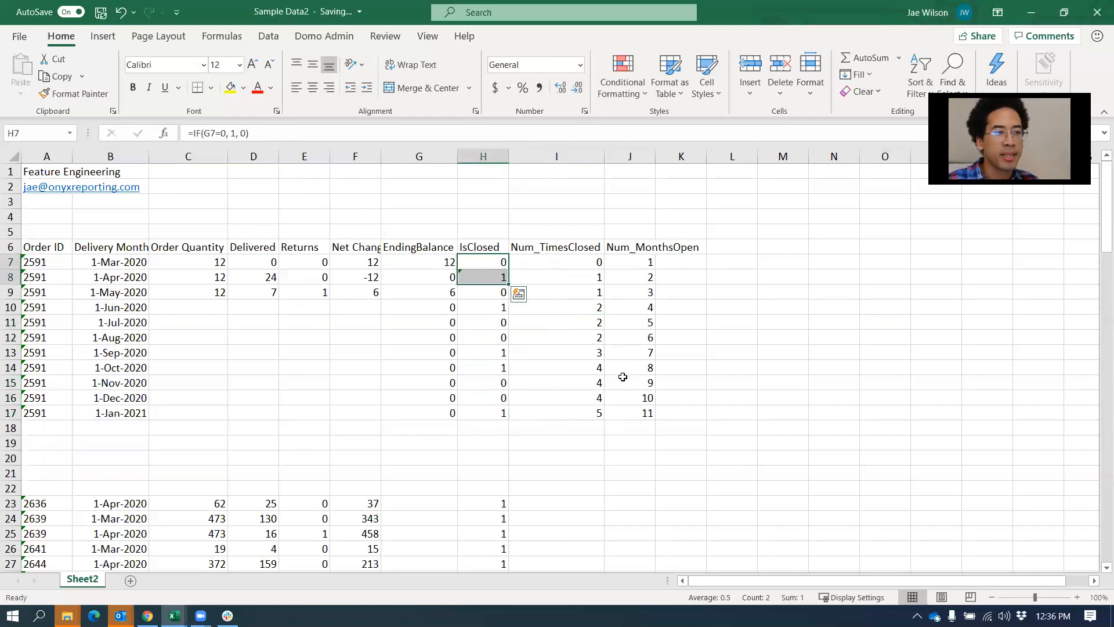
pyautogui.click(638, 411)
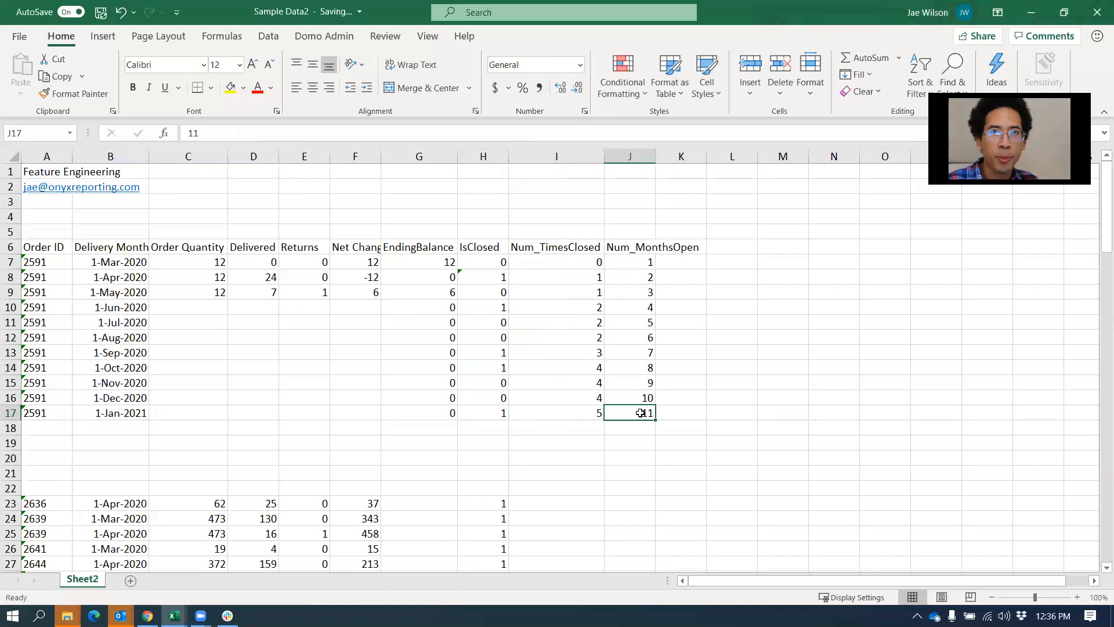
pyautogui.click(485, 275)
pyautogui.click(480, 310)
pyautogui.click(485, 353)
pyautogui.click(485, 383)
pyautogui.click(486, 415)
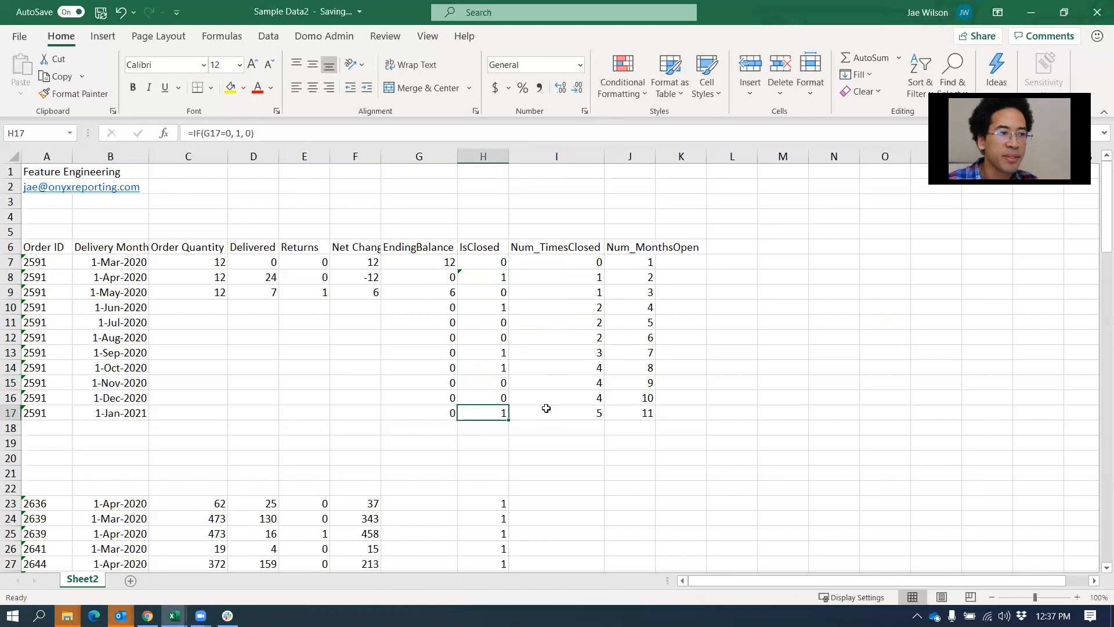
# Examine the running Num_TimesClosed values in I7 to I17, compare row 17's months open, and review columns G to J together
pyautogui.moveTo(589, 259); pyautogui.dragTo(587, 421)
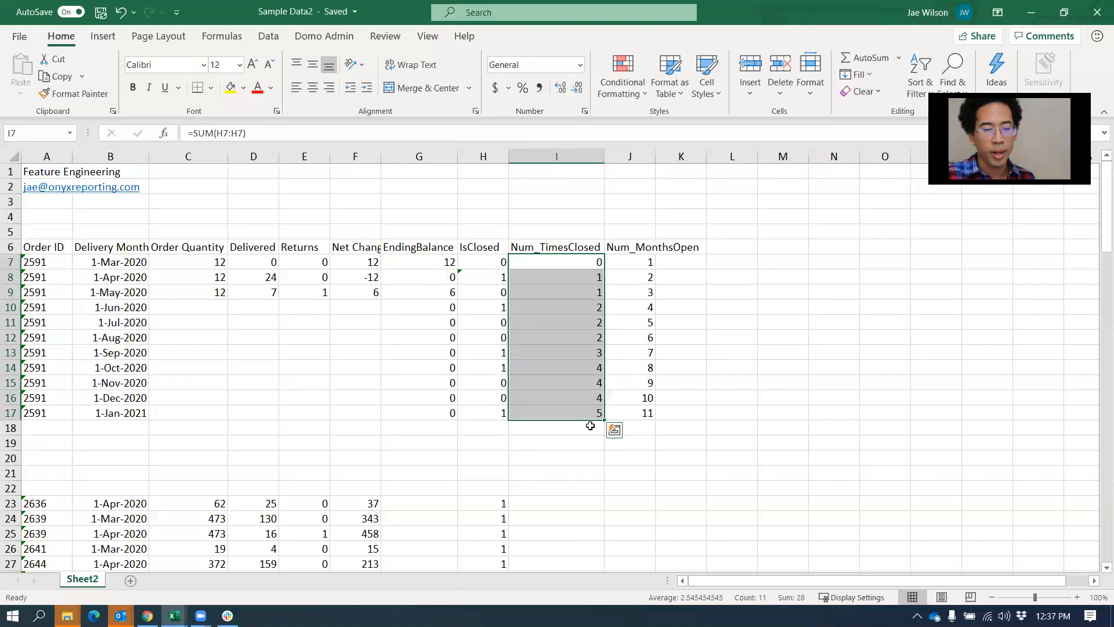
pyautogui.press('Down')
pyautogui.press('Down')
pyautogui.press('Down')
pyautogui.press('Down')
pyautogui.press('Down')
pyautogui.press('Down')
pyautogui.press('Down')
pyautogui.press('Down')
pyautogui.press('Down')
pyautogui.press('Down')
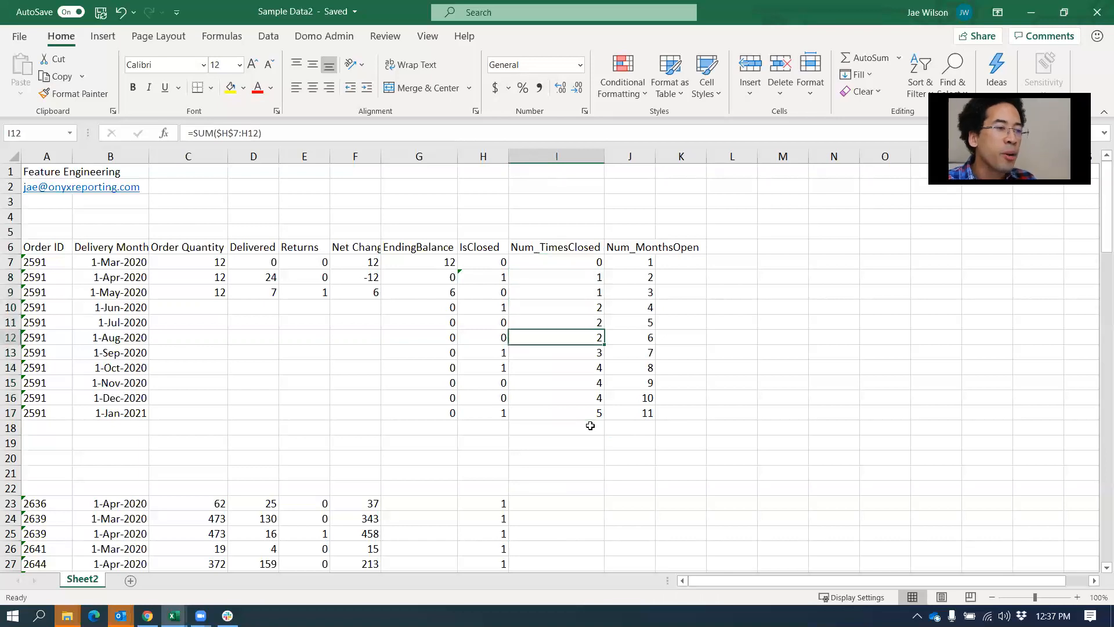
pyautogui.hotkey('shift', 'Right')
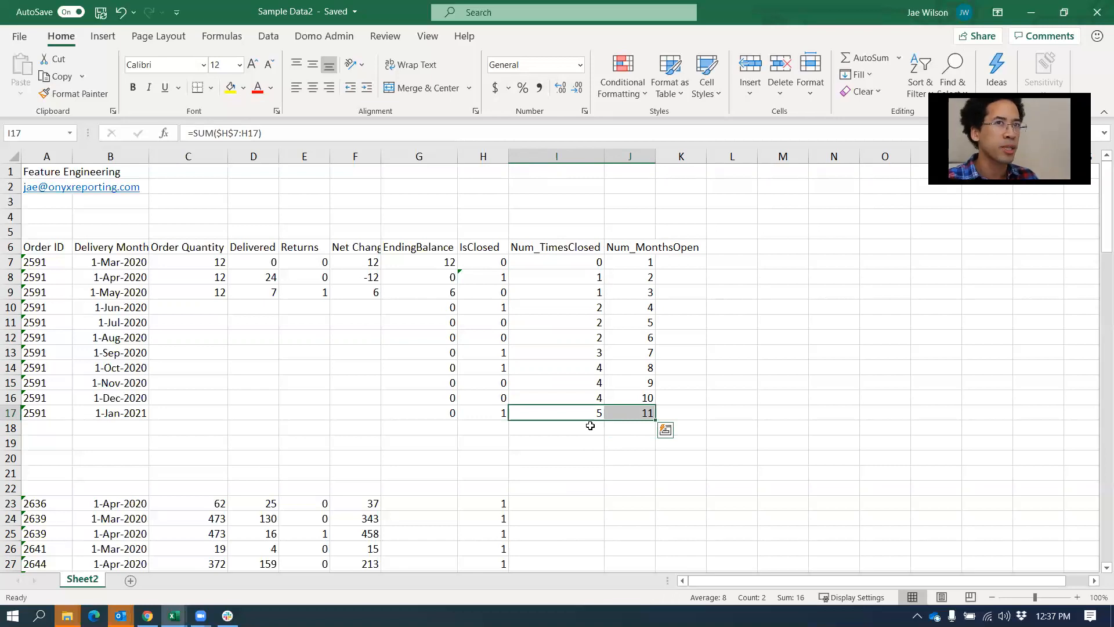
pyautogui.press('Right')
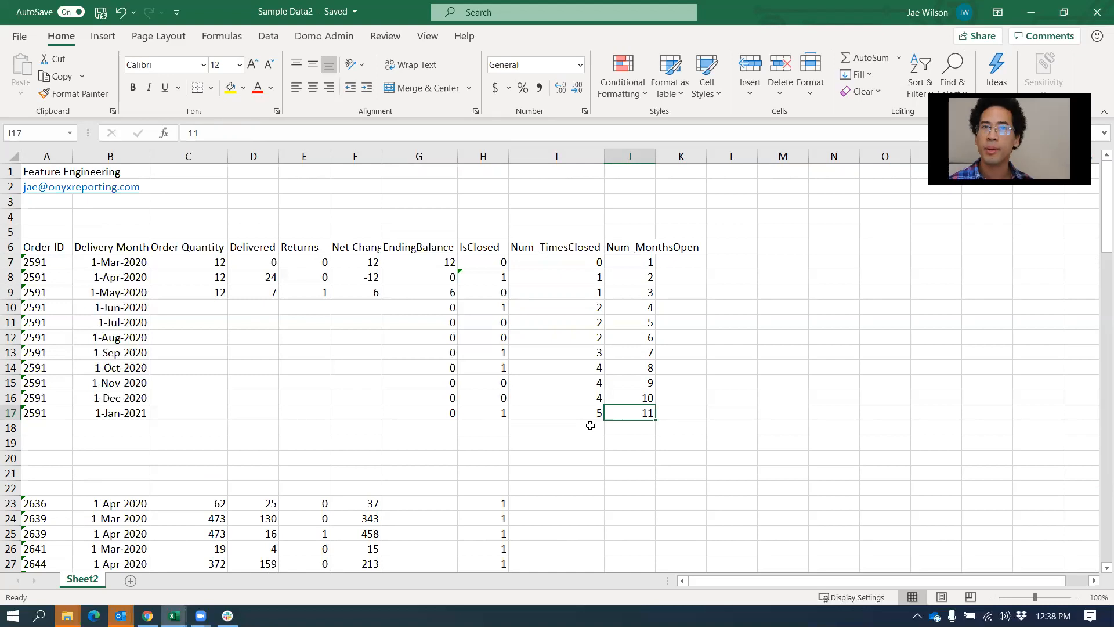
pyautogui.moveTo(632, 255); pyautogui.dragTo(444, 410)
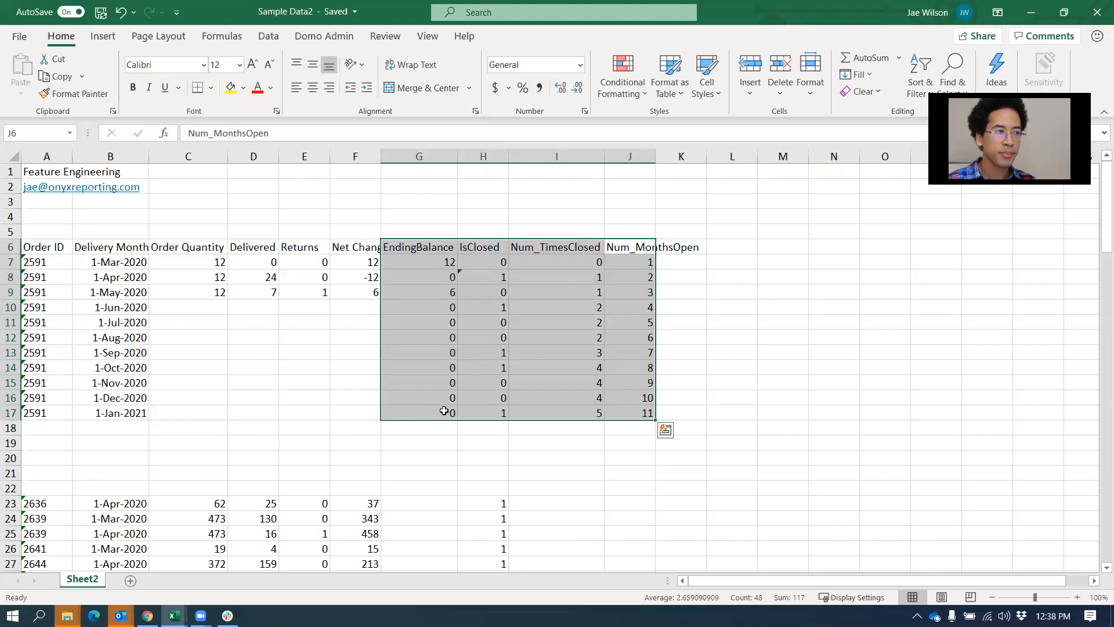
# Switch to Chrome and bring up the Dojo_CumulativeSum dataset page in a maximized window
pyautogui.hotkey('alt', 'Tab')
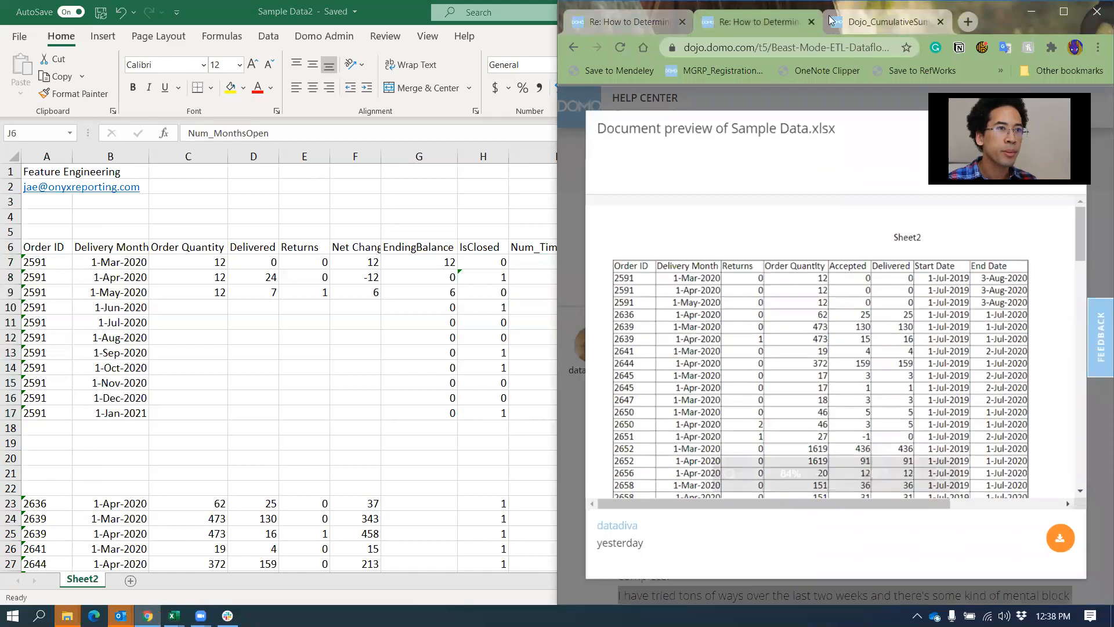
pyautogui.click(863, 22)
pyautogui.moveTo(1008, 11); pyautogui.dragTo(840, 3)
pyautogui.click(936, 36)
pyautogui.click(527, 60)
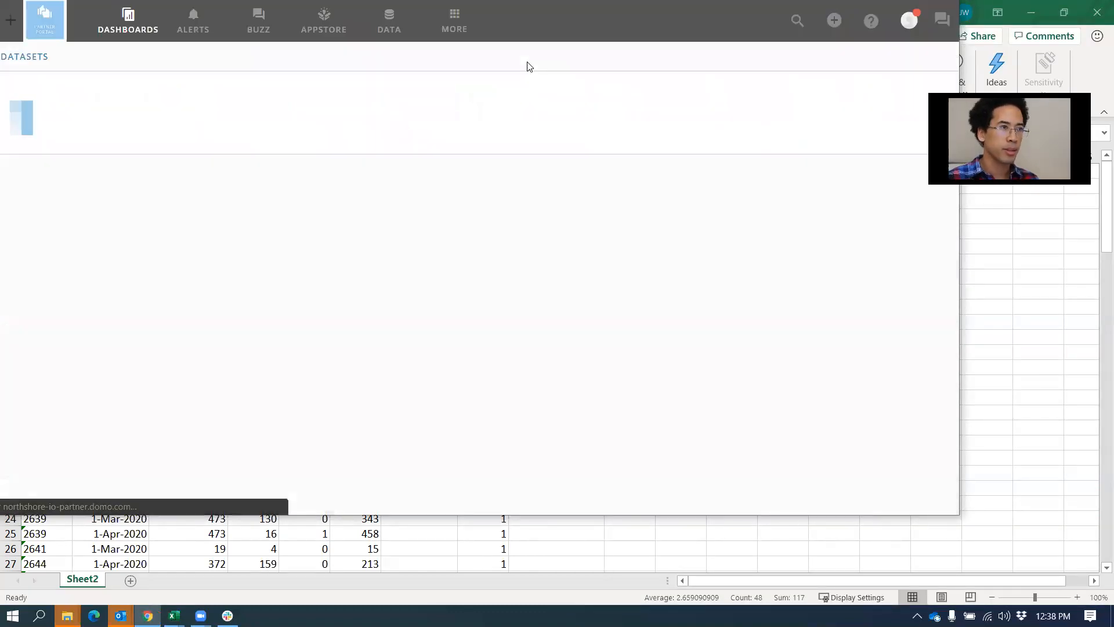
pyautogui.press('super+Up')
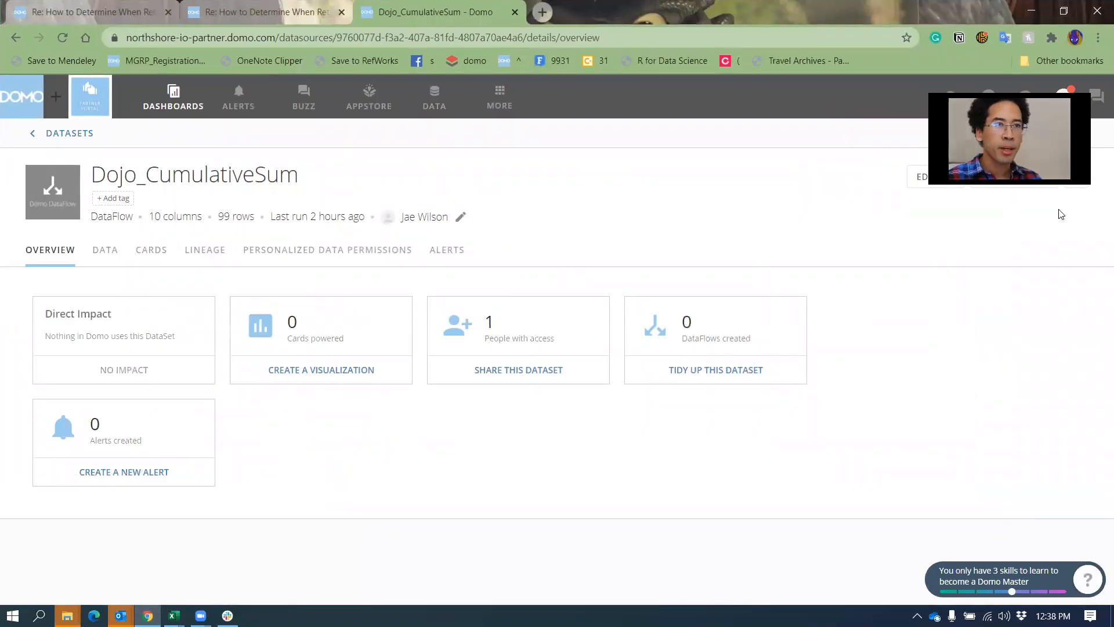
# Open the DataFlow behind the Dojo_CumulativeSum dataset in the ETL editor
pyautogui.click(1077, 176)
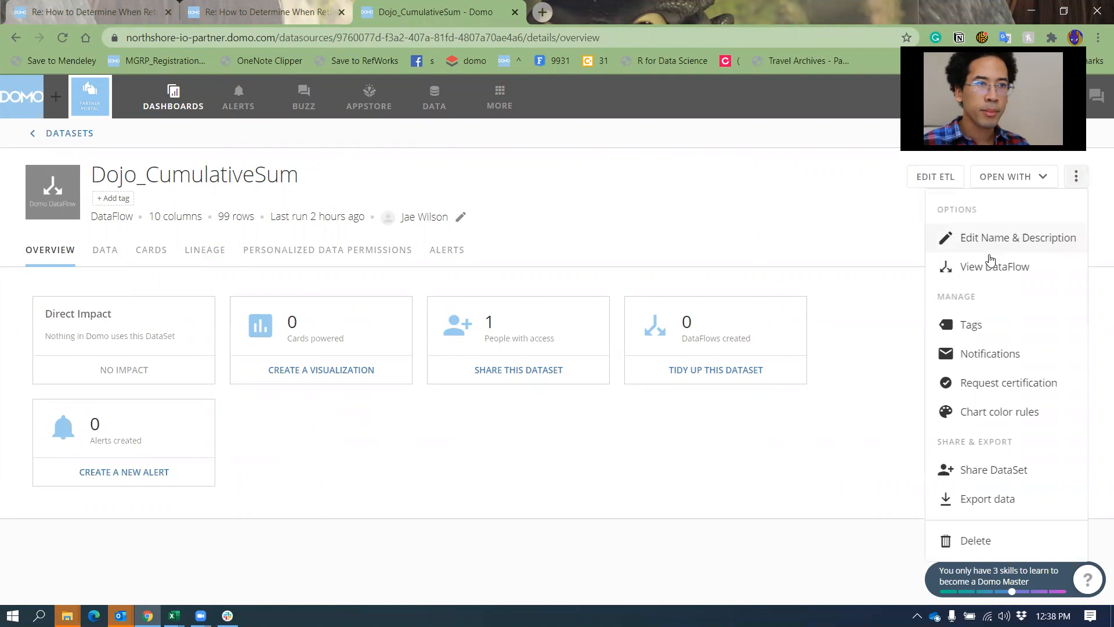
pyautogui.click(991, 262)
pyautogui.click(1035, 180)
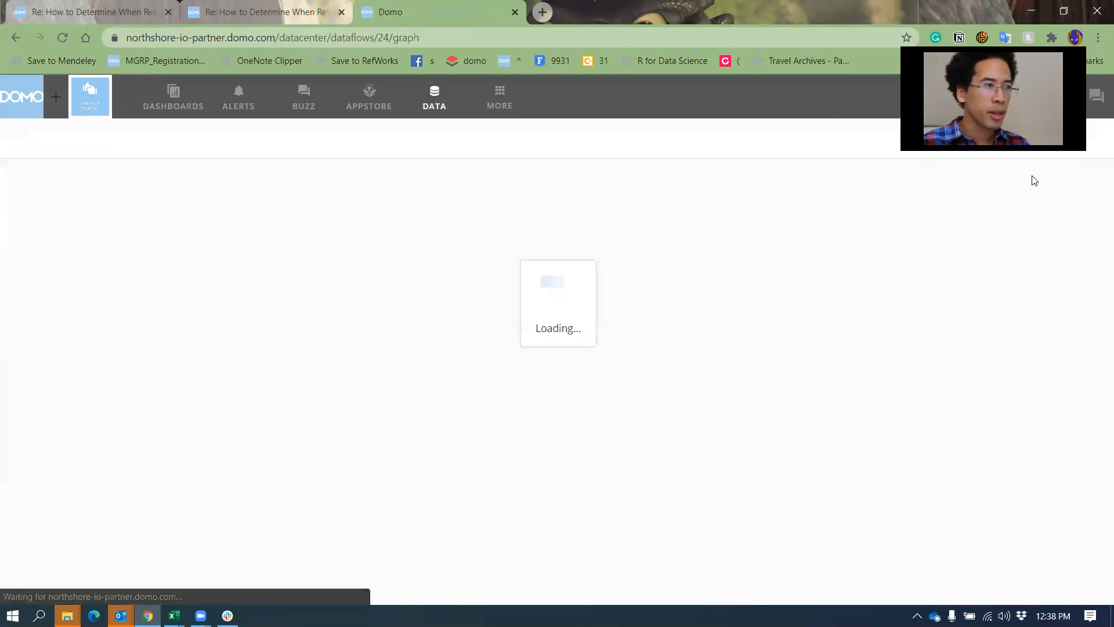
# Preview the data columns of the Dojo_CumulativeSum.xlsx input tile and look over the whole chain of tiles in the flow
pyautogui.click(341, 376)
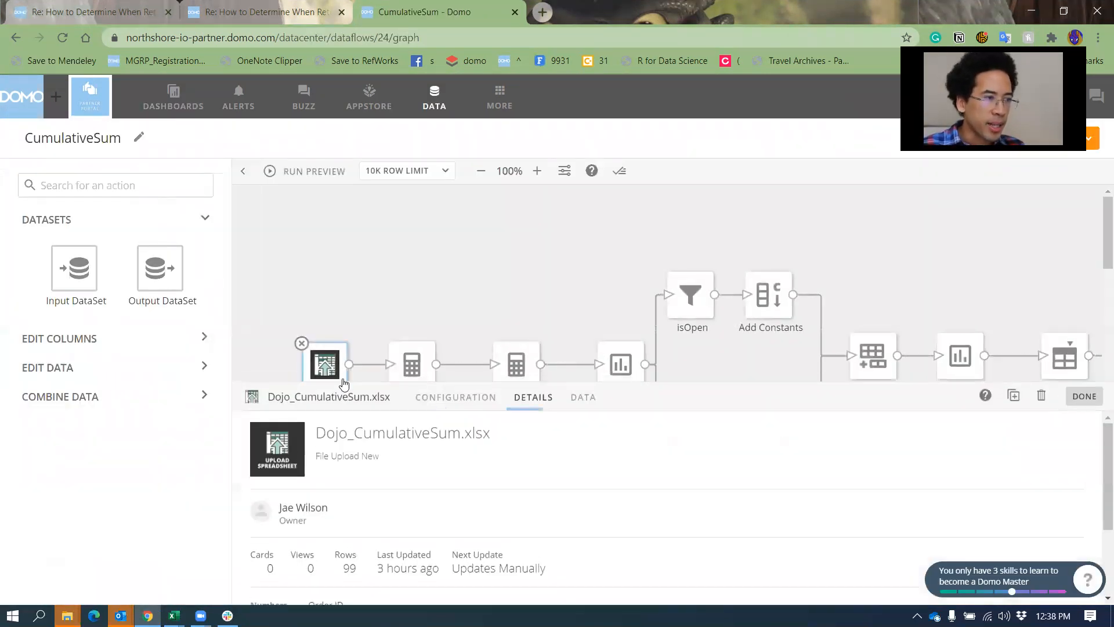
pyautogui.click(580, 397)
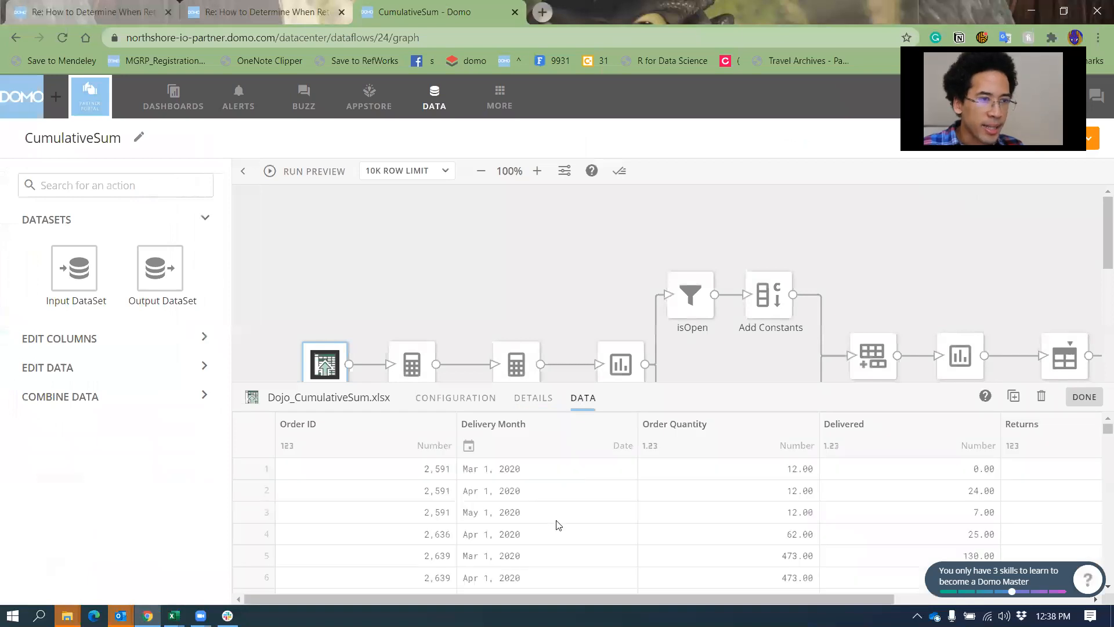
pyautogui.moveTo(515, 596); pyautogui.dragTo(899, 531)
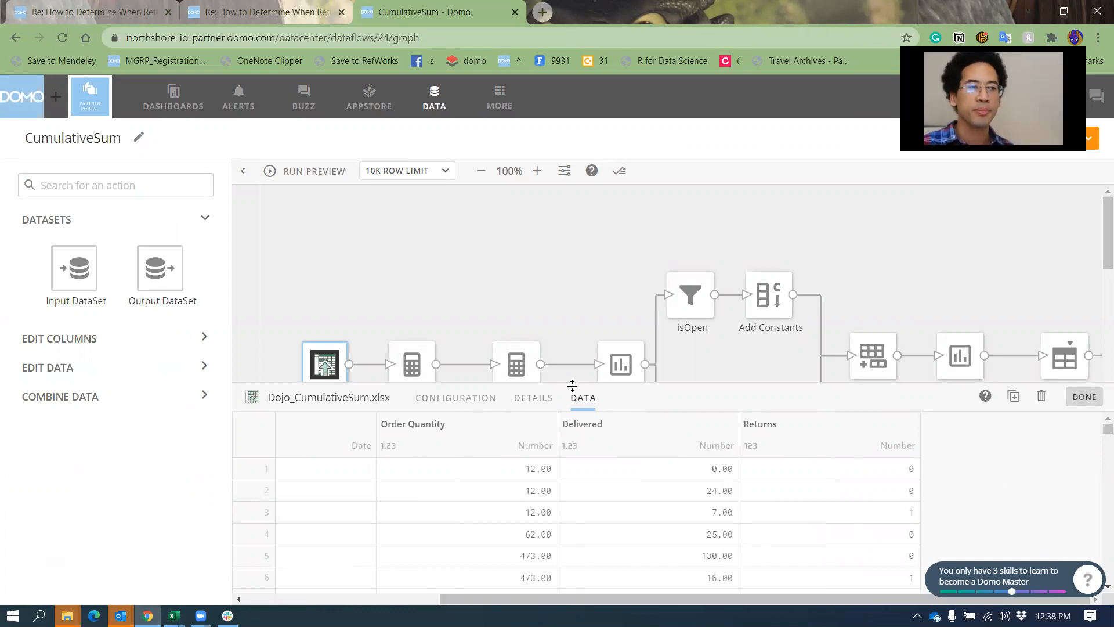
pyautogui.moveTo(580, 462); pyautogui.dragTo(581, 576)
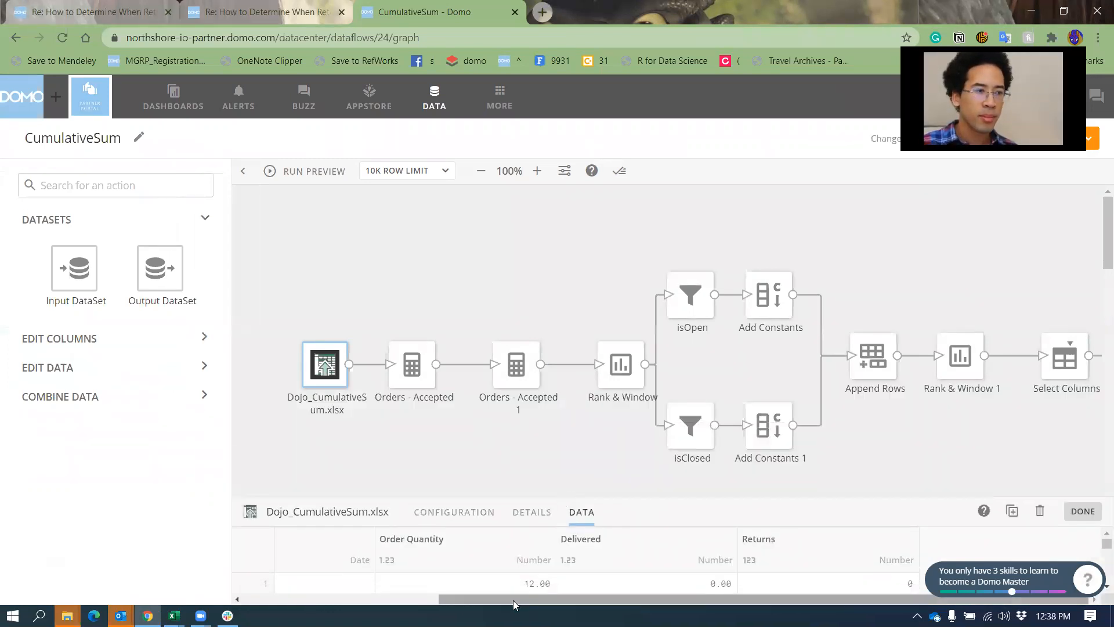
pyautogui.hscroll(5, 519, 469)
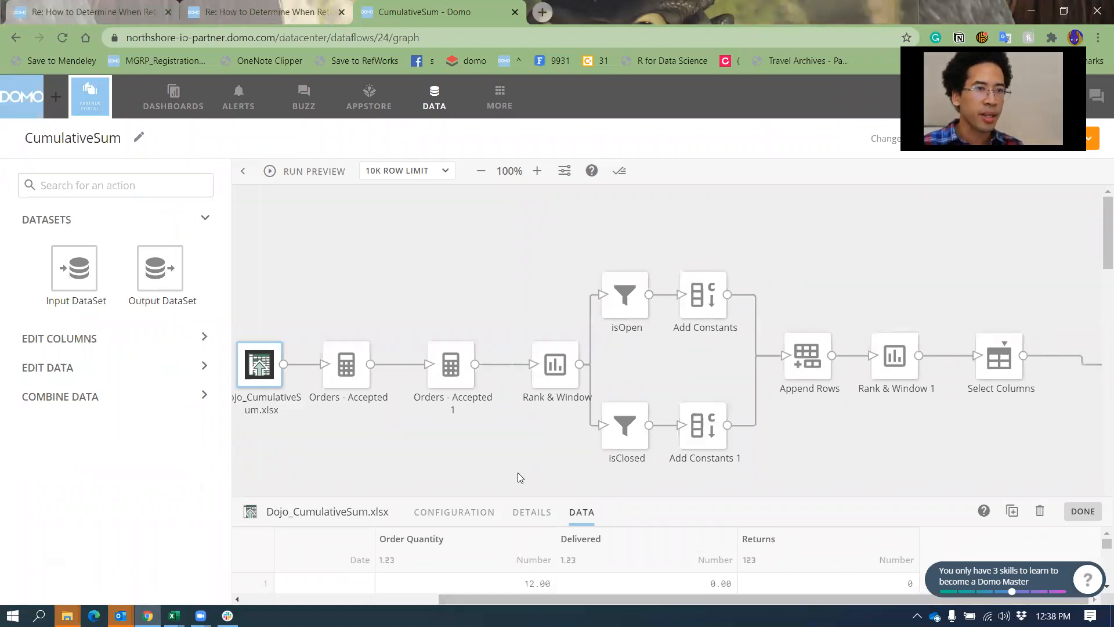
pyautogui.hscroll(-3, 518, 473)
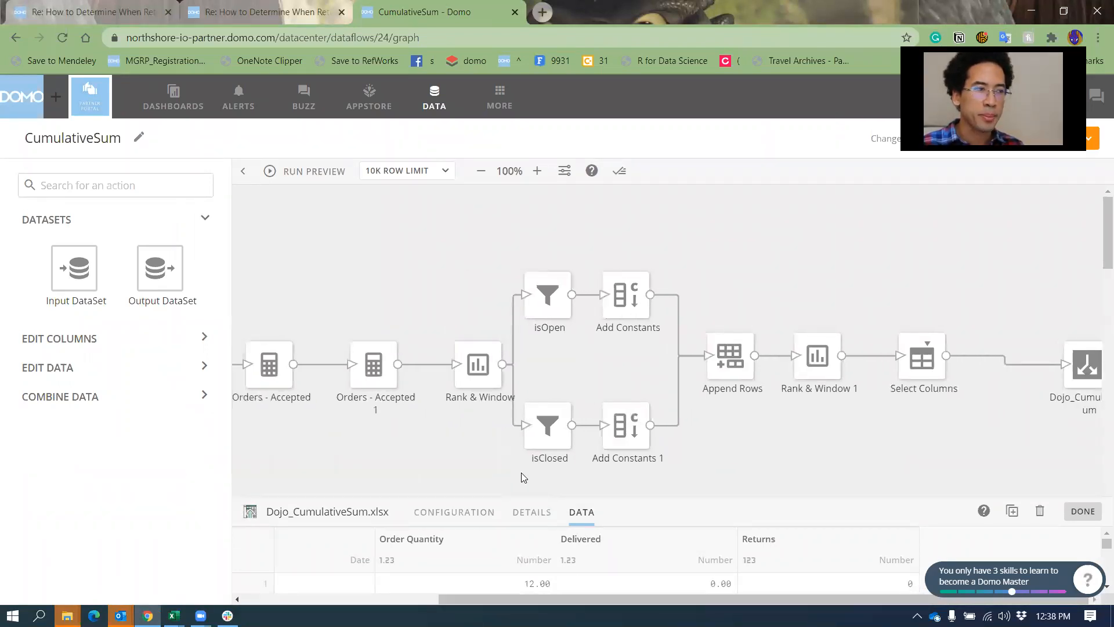
pyautogui.hscroll(-3, 522, 491)
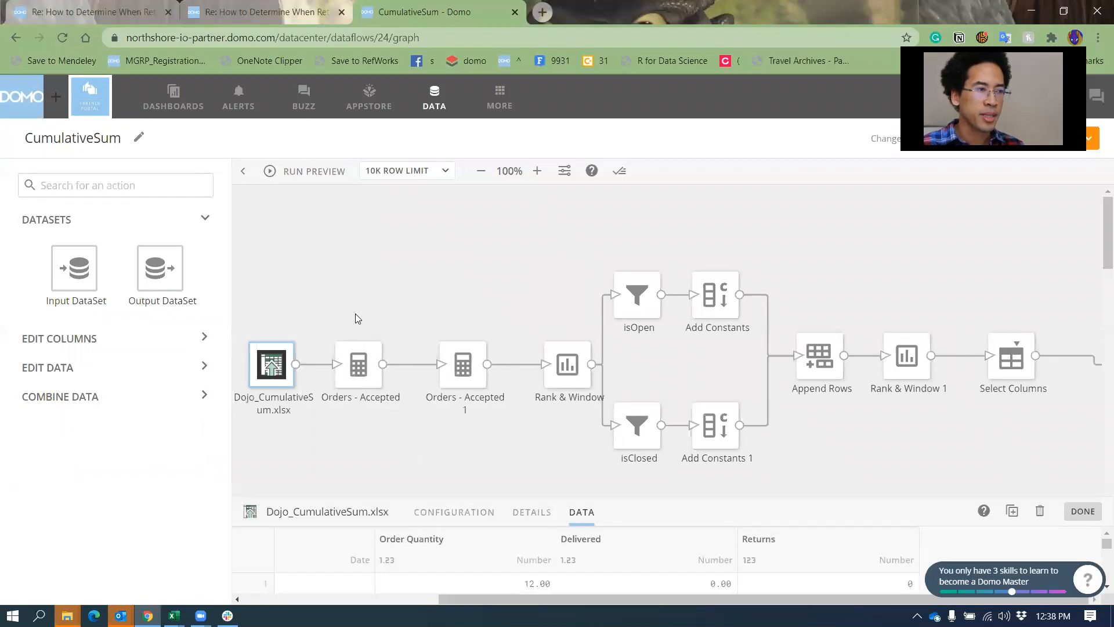
# Examine the net change formulas in the Orders - Accepted and Orders - Accepted 1 calculator tiles
pyautogui.click(354, 372)
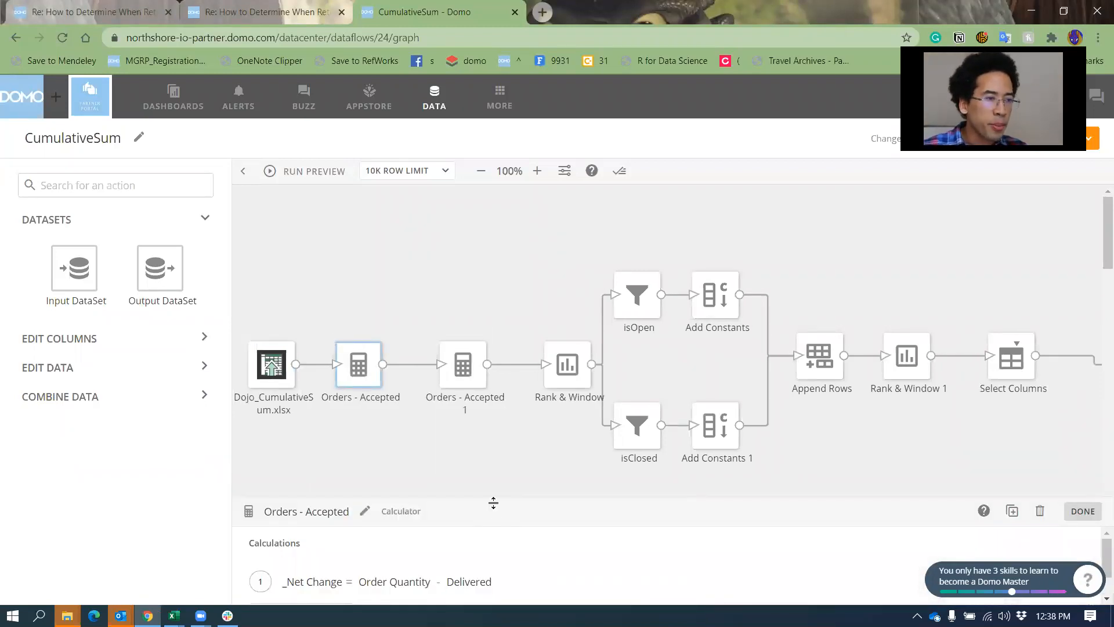
pyautogui.moveTo(493, 503); pyautogui.dragTo(499, 467)
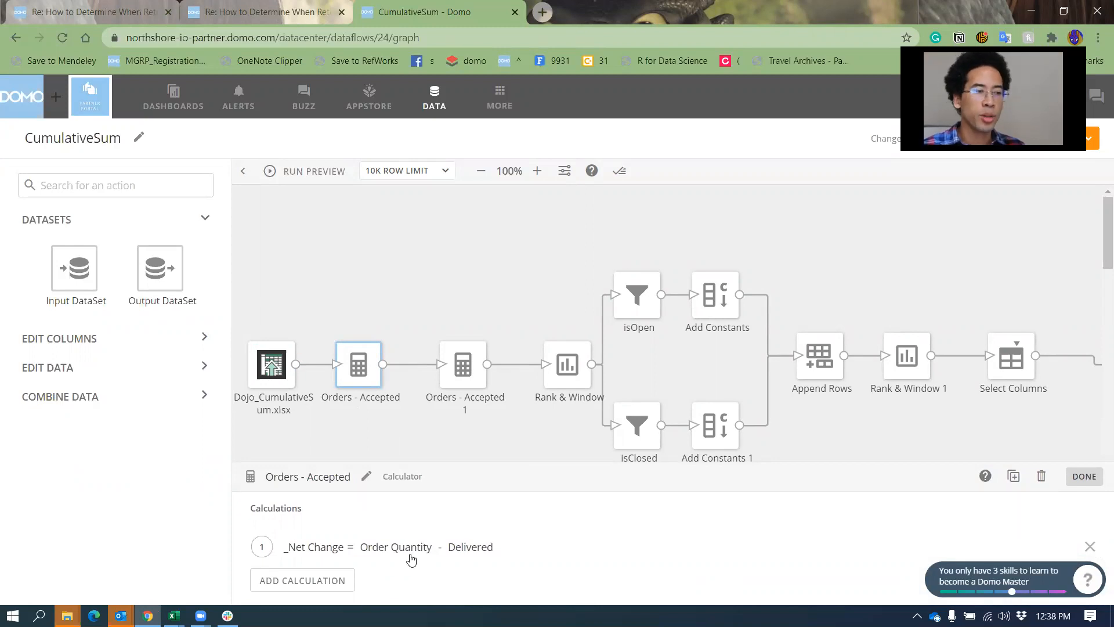
pyautogui.click(466, 388)
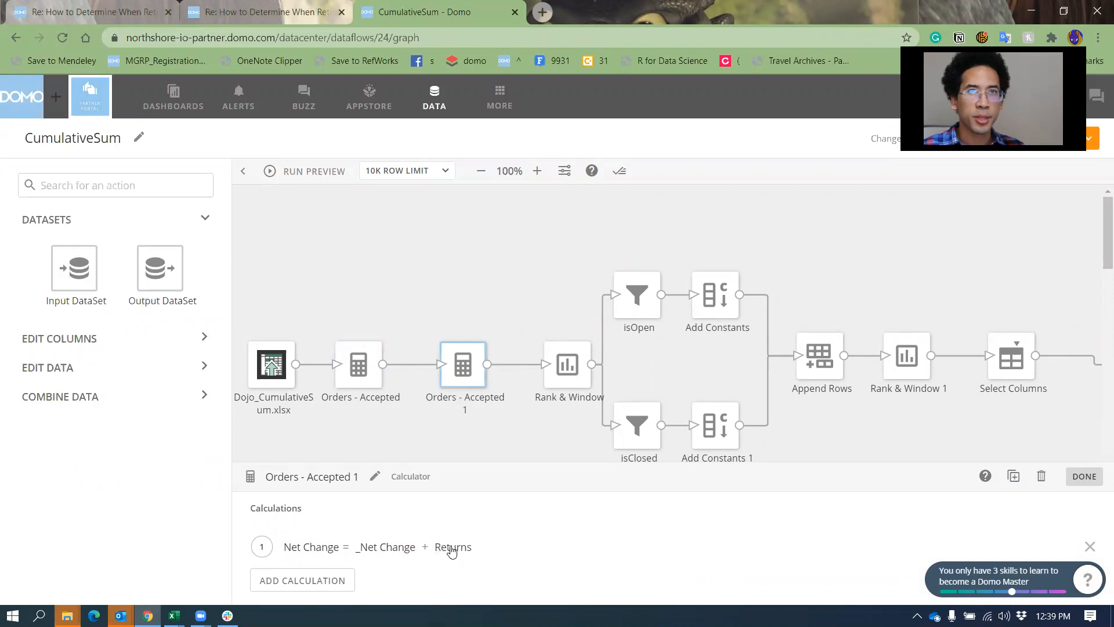
# Inspect the Ending Balance function in the first Rank & Window tile, including its function, source column and frame range
pyautogui.click(546, 371)
pyautogui.moveTo(543, 465); pyautogui.dragTo(549, 347)
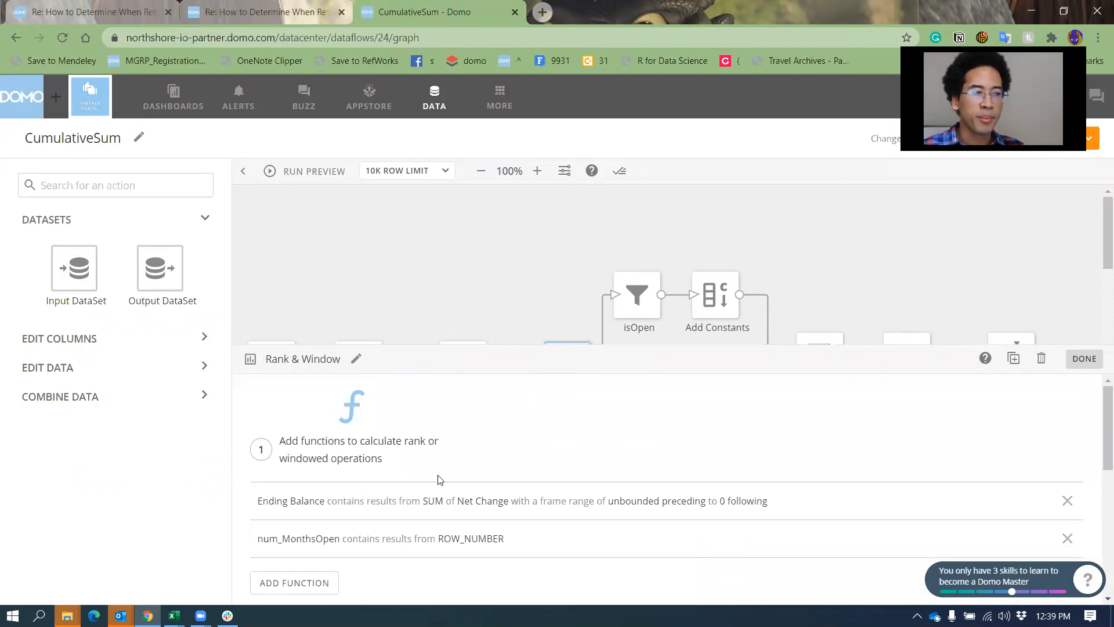
pyautogui.click(312, 513)
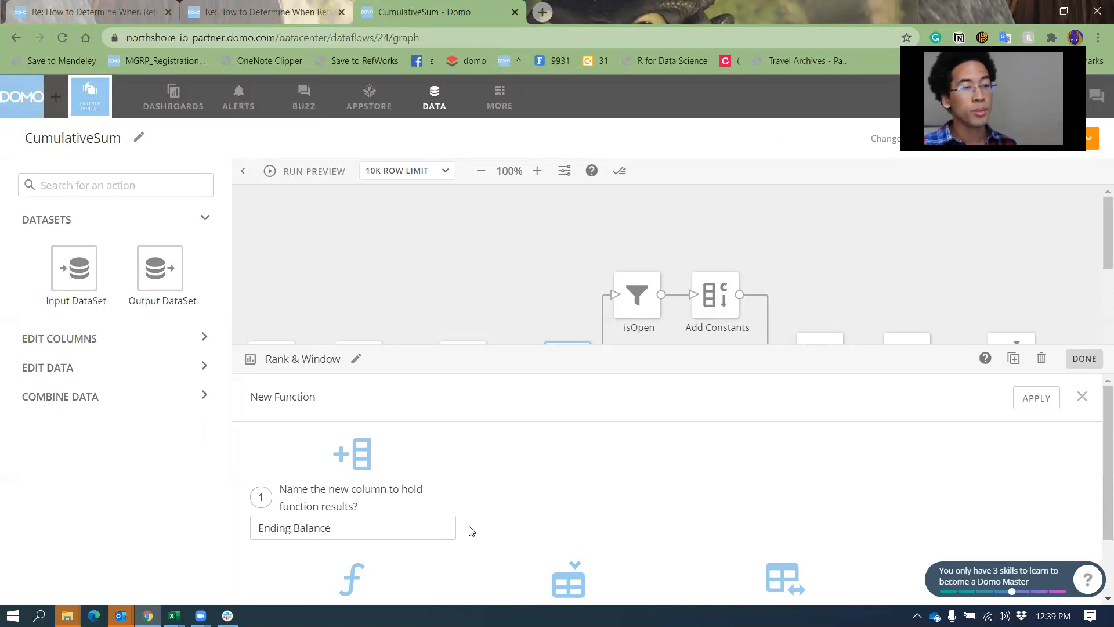
pyautogui.scroll(-2, 823, 422)
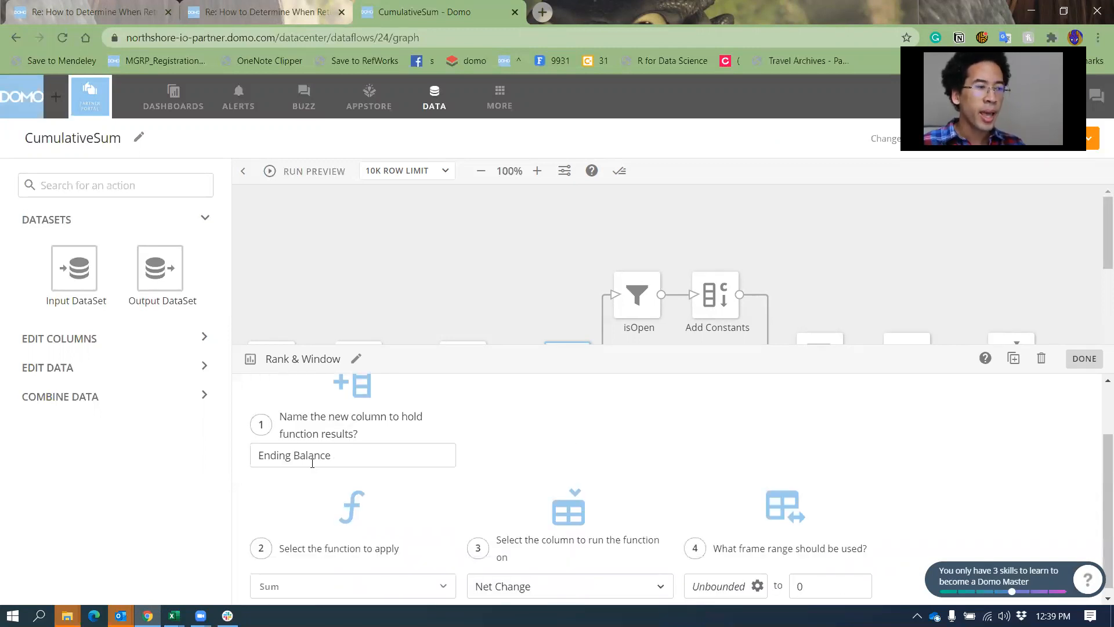
pyautogui.scroll(-1, 323, 499)
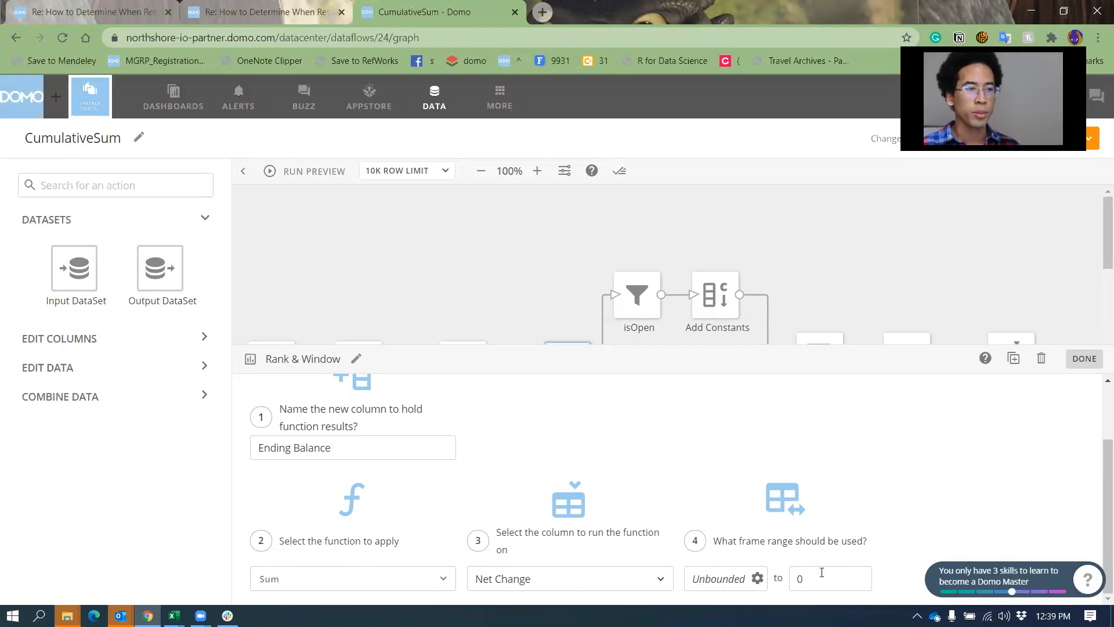
pyautogui.scroll(3, 871, 497)
pyautogui.click(1086, 397)
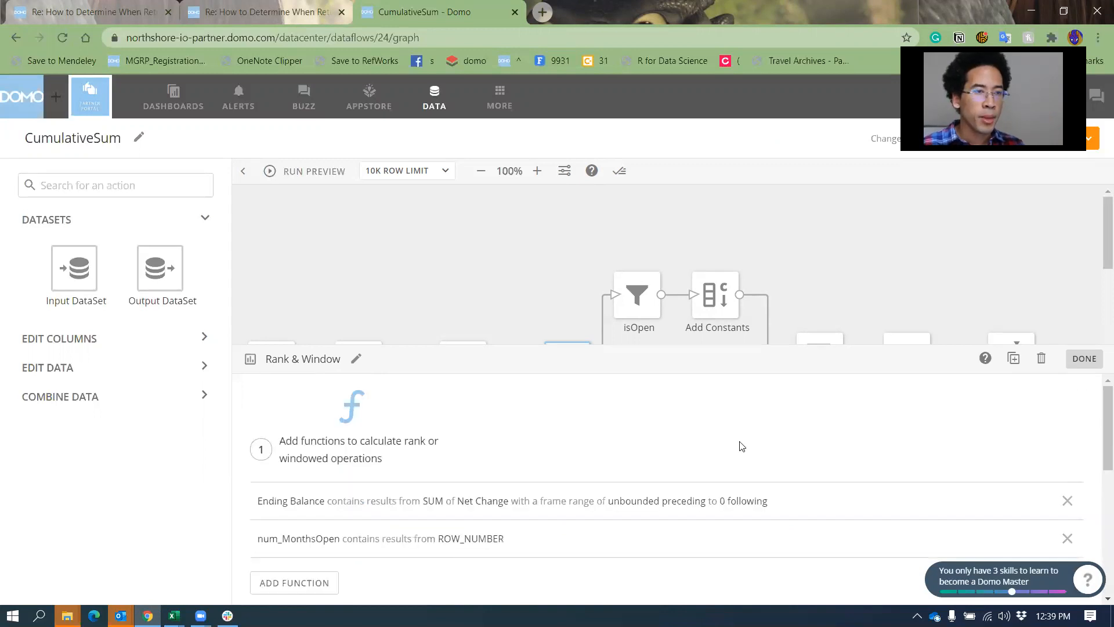
# Review the Rank & Window tile's ordering and partition columns together with its num_MonthsOpen function
pyautogui.scroll(-3, 458, 497)
pyautogui.scroll(-3, 459, 497)
pyautogui.scroll(1, 447, 489)
pyautogui.scroll(-2, 326, 490)
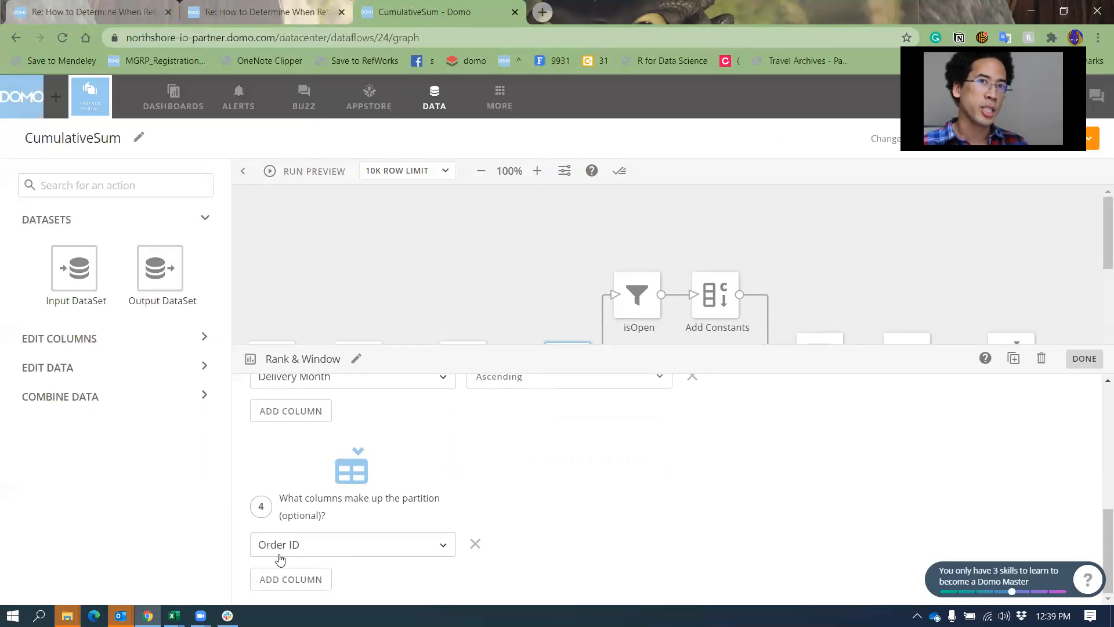
pyautogui.scroll(1, 281, 559)
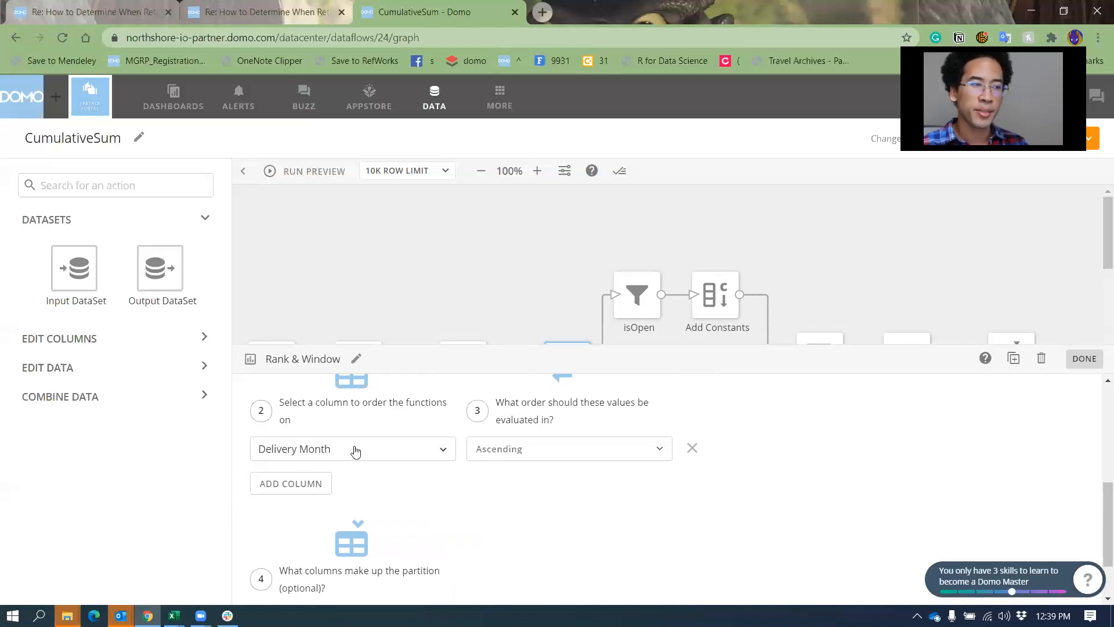
pyautogui.scroll(3, 430, 504)
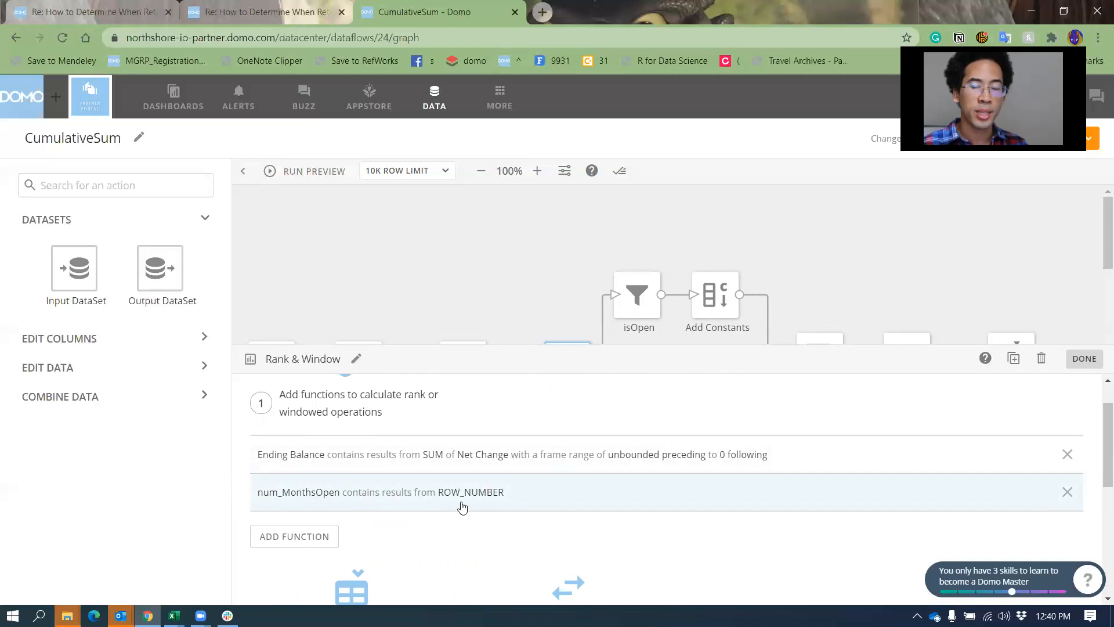
pyautogui.scroll(-3, 482, 500)
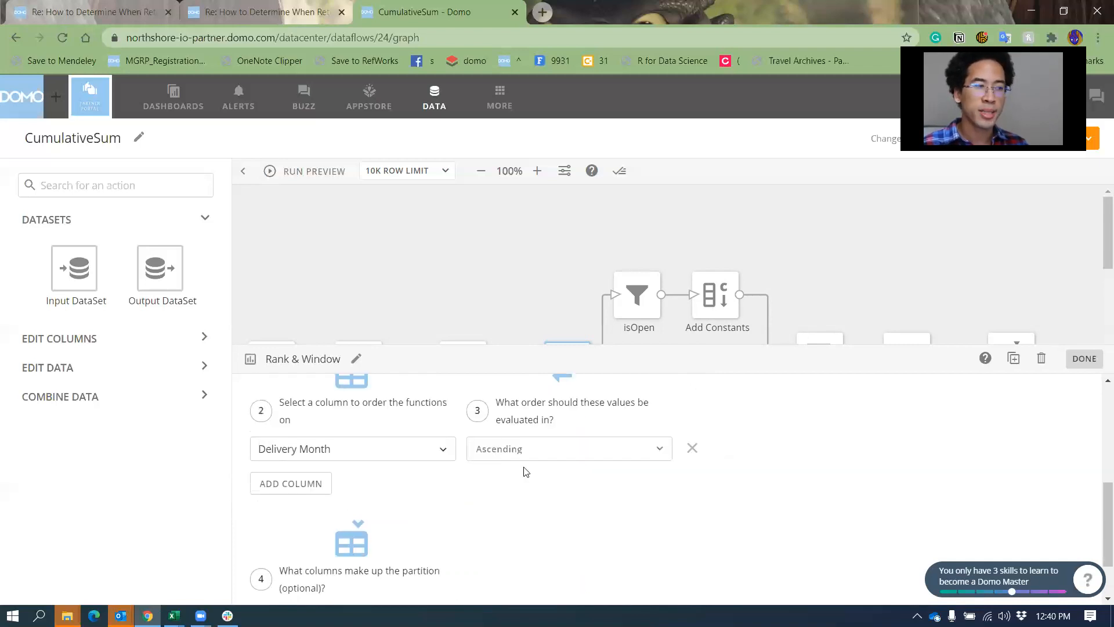
# Switch to the Excel workbook and inspect the cumulative EndingBalance formula in G9
pyautogui.hotkey('alt', 'Tab')
pyautogui.click(395, 411)
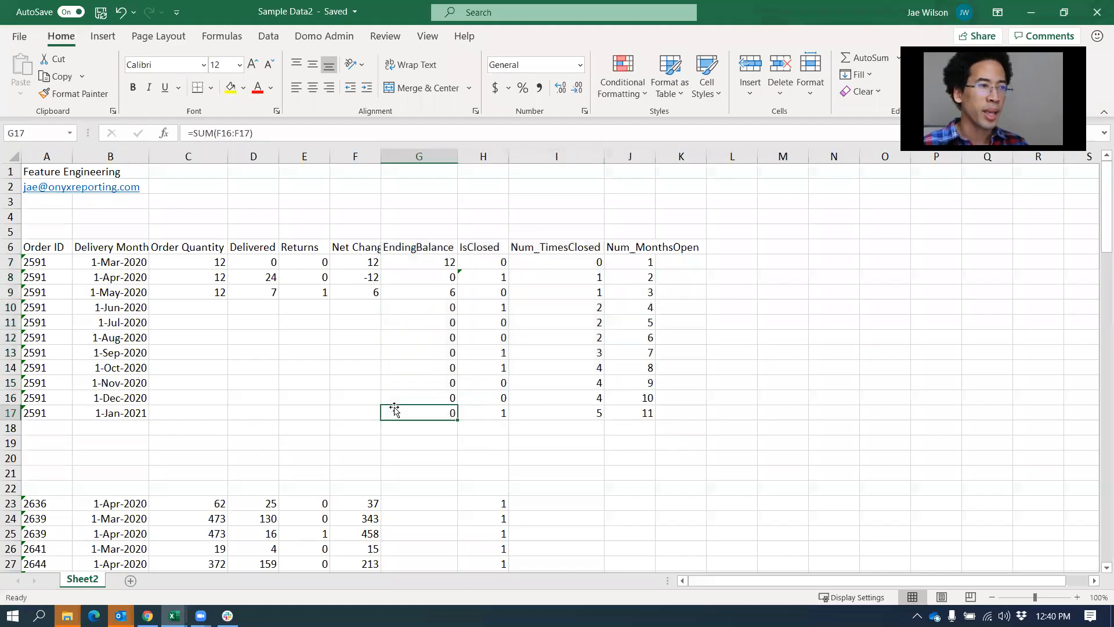
pyautogui.doubleClick(433, 292)
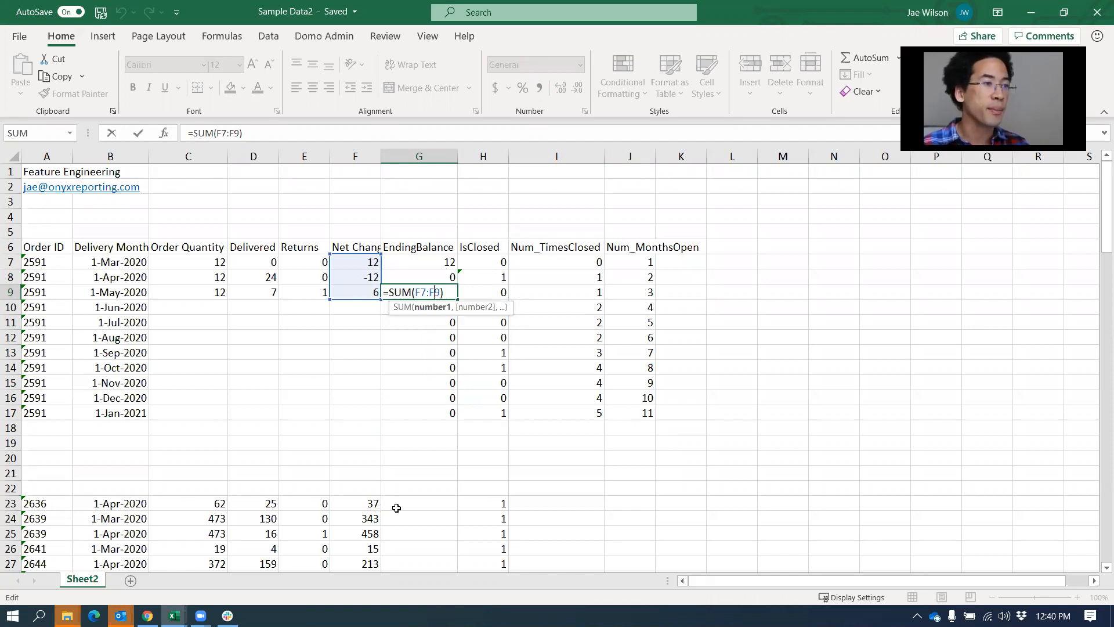
pyautogui.press('Return')
# Compare the Num_MonthsOpen values in J7 to J17 with the Order ID and Delivery Month columns of the same rows
pyautogui.doubleClick(644, 261)
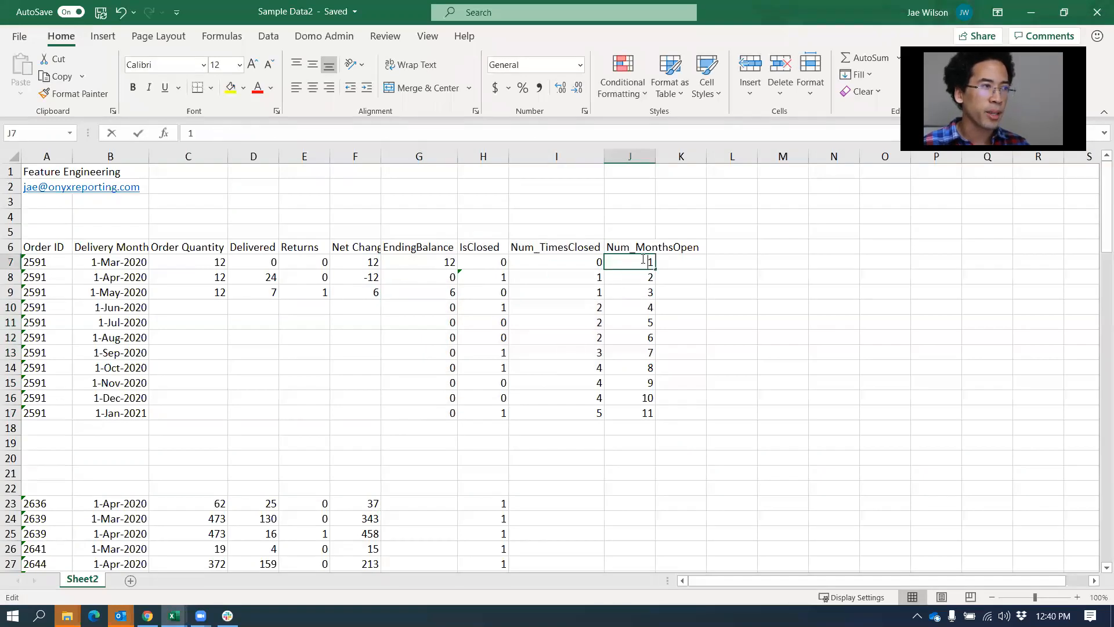
pyautogui.press('Escape')
pyautogui.moveTo(639, 262); pyautogui.dragTo(618, 410)
pyautogui.moveTo(30, 262); pyautogui.dragTo(33, 406)
pyautogui.moveTo(110, 262); pyautogui.dragTo(117, 414)
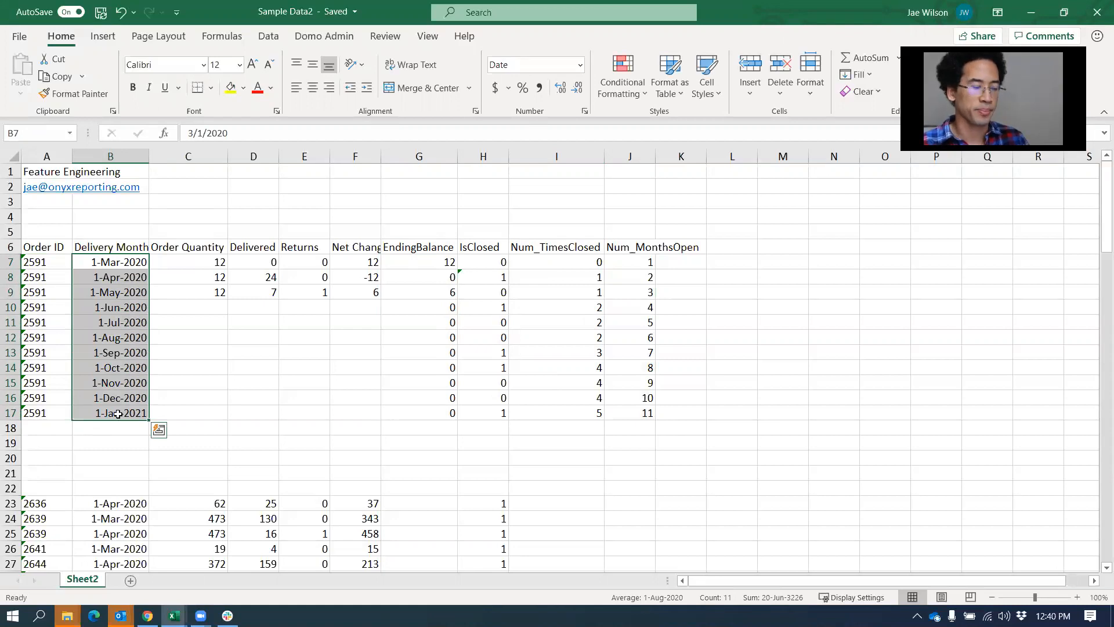
# Return to the Domo flow, close the Rank & Window settings and select the tiles from the input dataset through Rank & Window
pyautogui.hotkey('alt', 'Tab')
pyautogui.click(511, 286)
pyautogui.moveTo(600, 240); pyautogui.dragTo(225, 476)
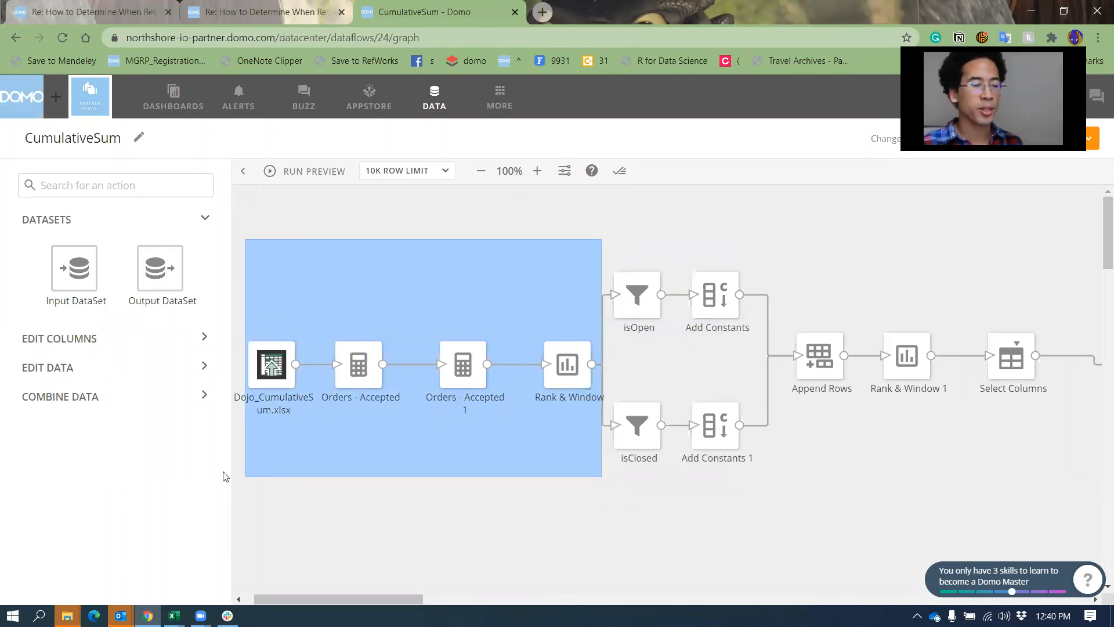
pyautogui.moveTo(225, 476); pyautogui.dragTo(226, 474)
# Switch to the Excel workbook and highlight row 8 from Order ID to EndingBalance to review those columns
pyautogui.hotkey('alt', 'Tab')
pyautogui.click(544, 380)
pyautogui.moveTo(451, 280); pyautogui.dragTo(34, 283)
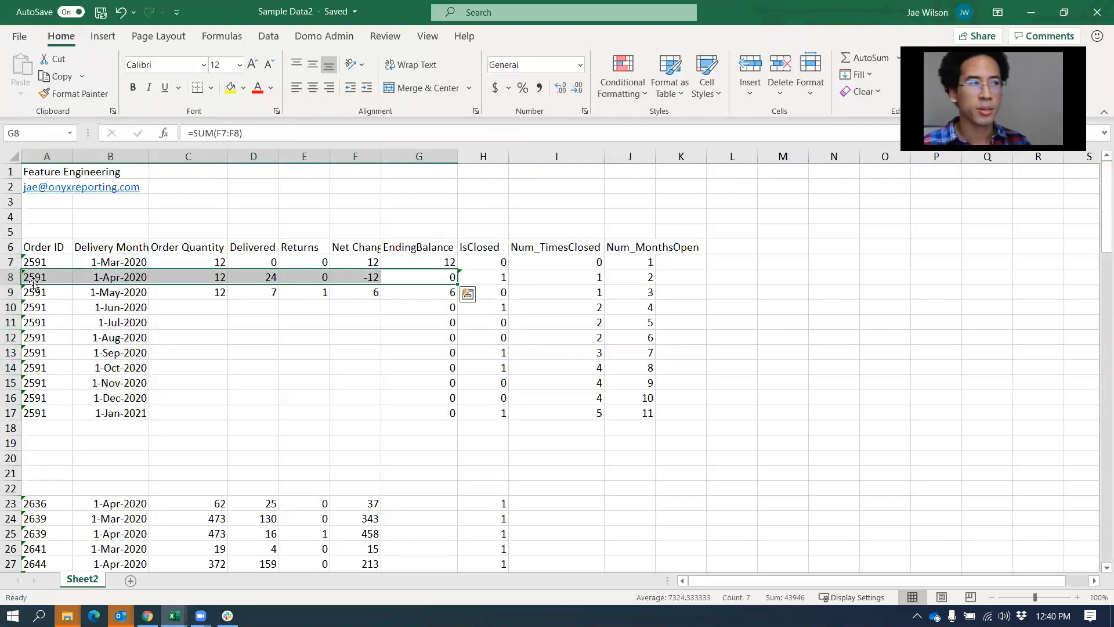
# Return to the Domo flow, highlight both filter and Add Constants branches, and inspect the constant added after the isOpen filter
pyautogui.hotkey('alt', 'Tab')
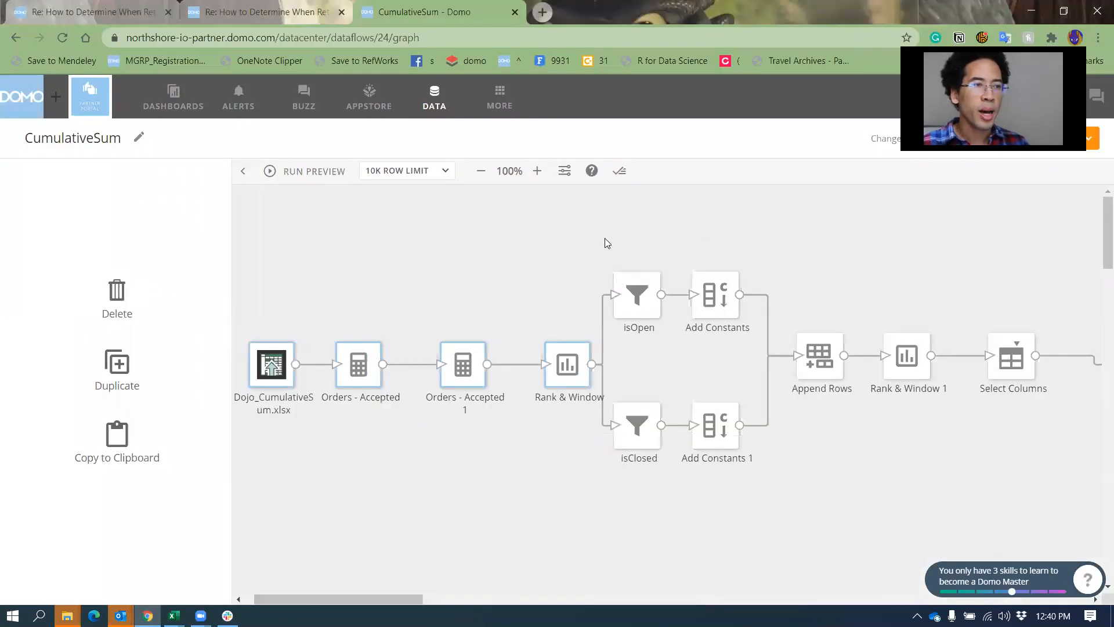
pyautogui.moveTo(604, 238); pyautogui.dragTo(757, 457)
pyautogui.moveTo(864, 476); pyautogui.dragTo(774, 491)
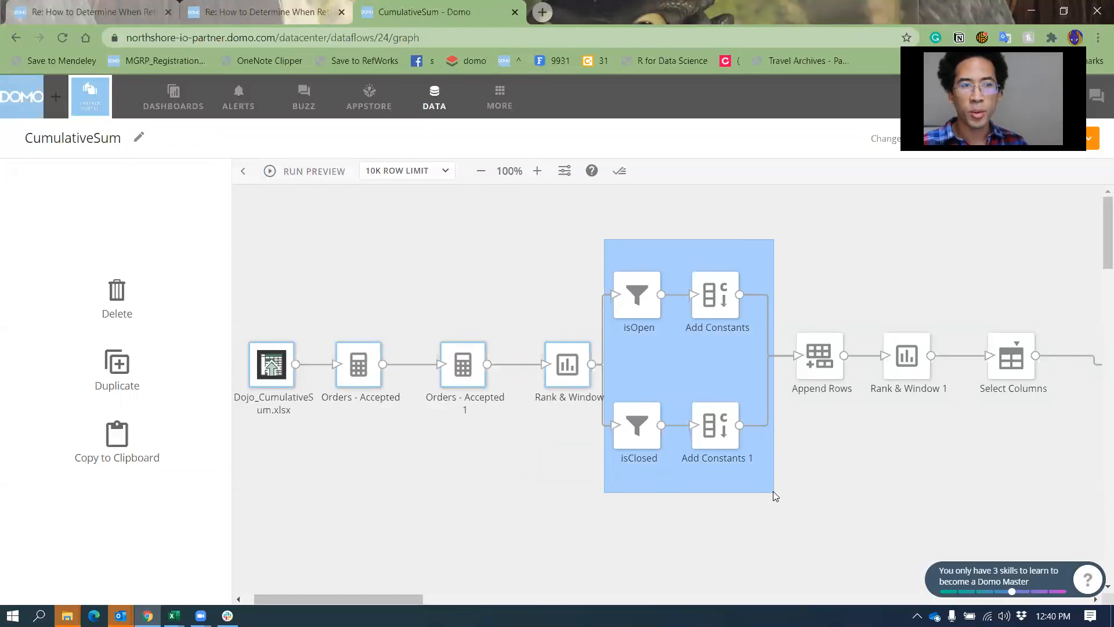
pyautogui.moveTo(773, 491); pyautogui.dragTo(773, 491)
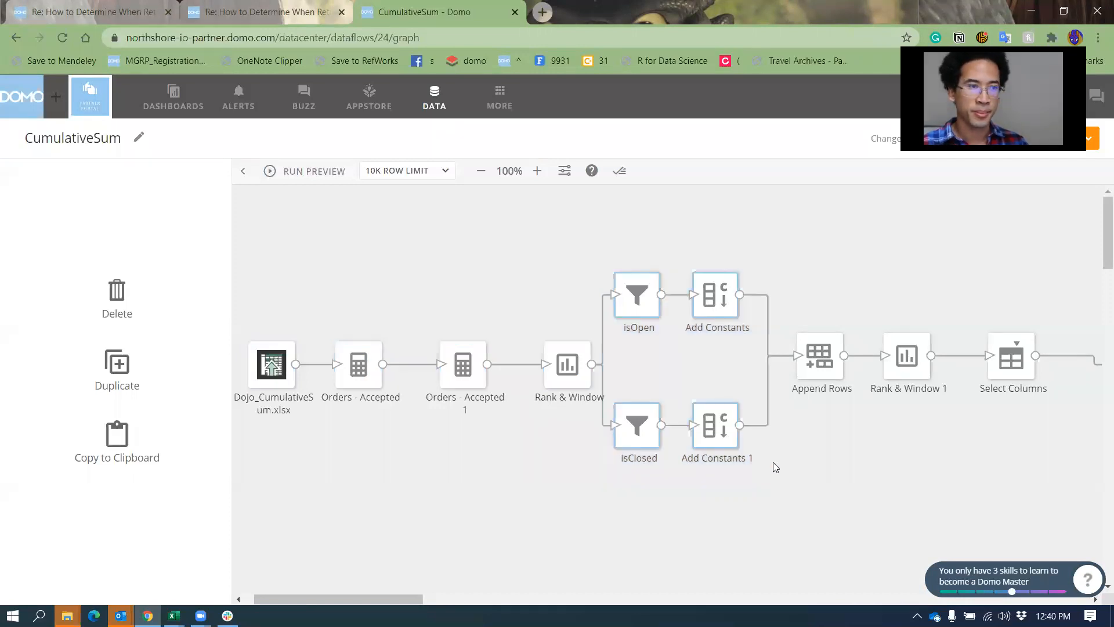
pyautogui.click(697, 278)
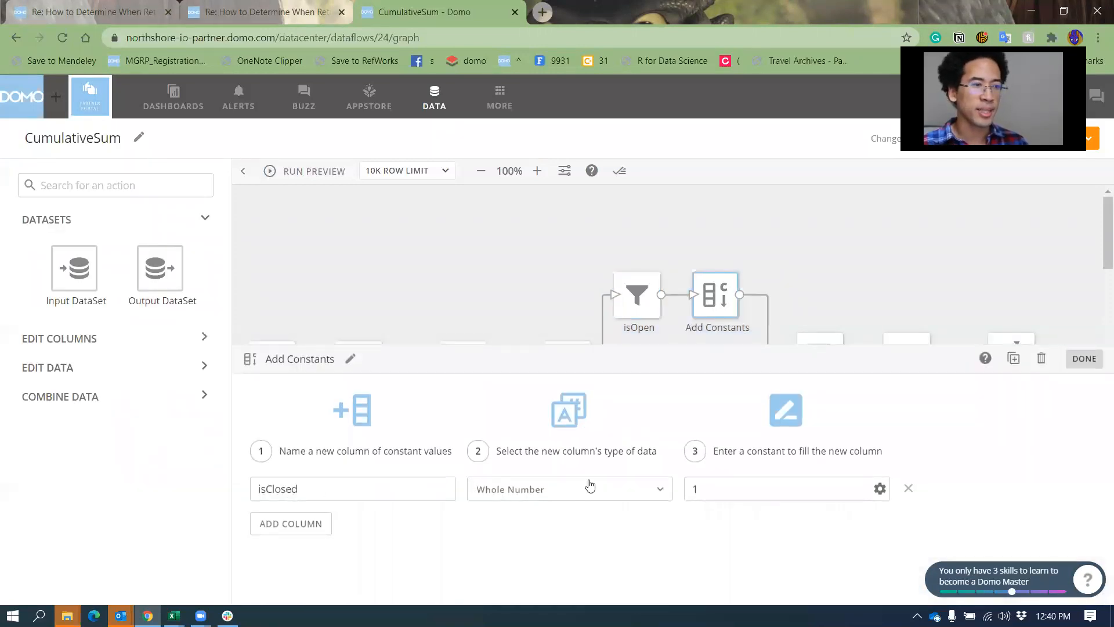
pyautogui.click(558, 252)
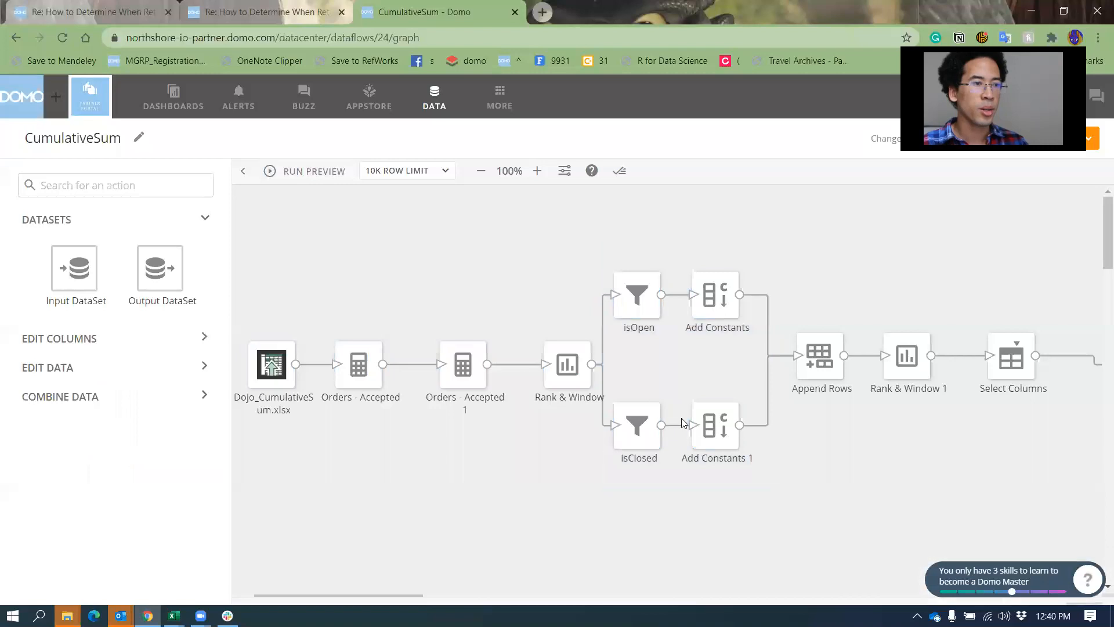
# Inspect the Add Constants 1 tile and the filter rule of the isOpen tile, and close the filter settings
pyautogui.click(717, 434)
pyautogui.click(626, 295)
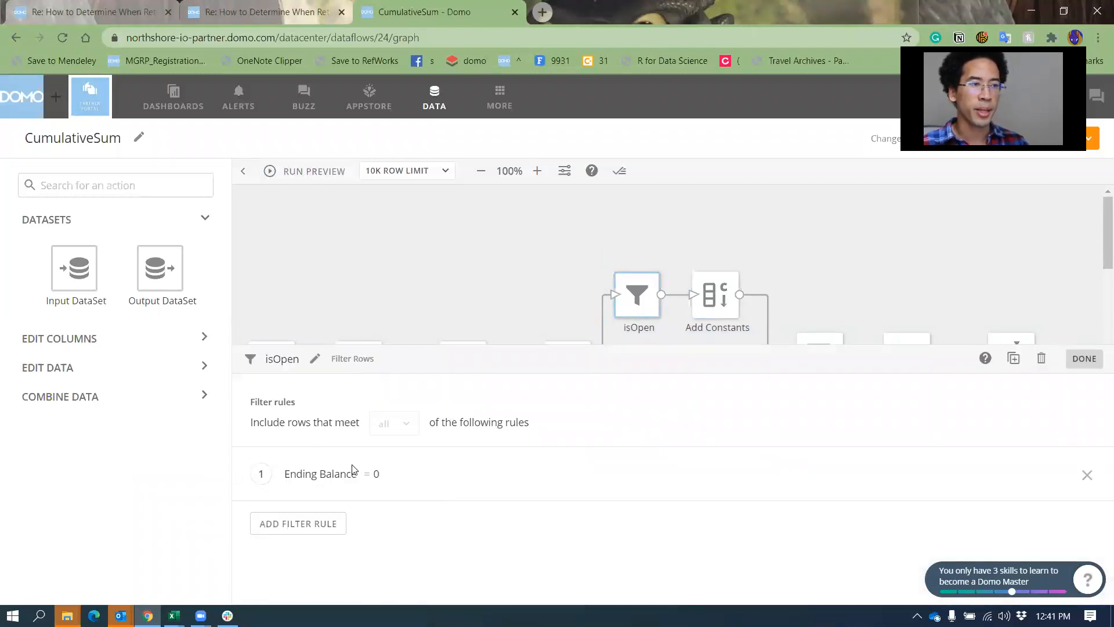
pyautogui.click(496, 246)
# Examine the Rank & Window 1 settings: the num_TimesClosed function, its Delivery Month ordering and its Order ID partition
pyautogui.hscroll(6, 502, 266)
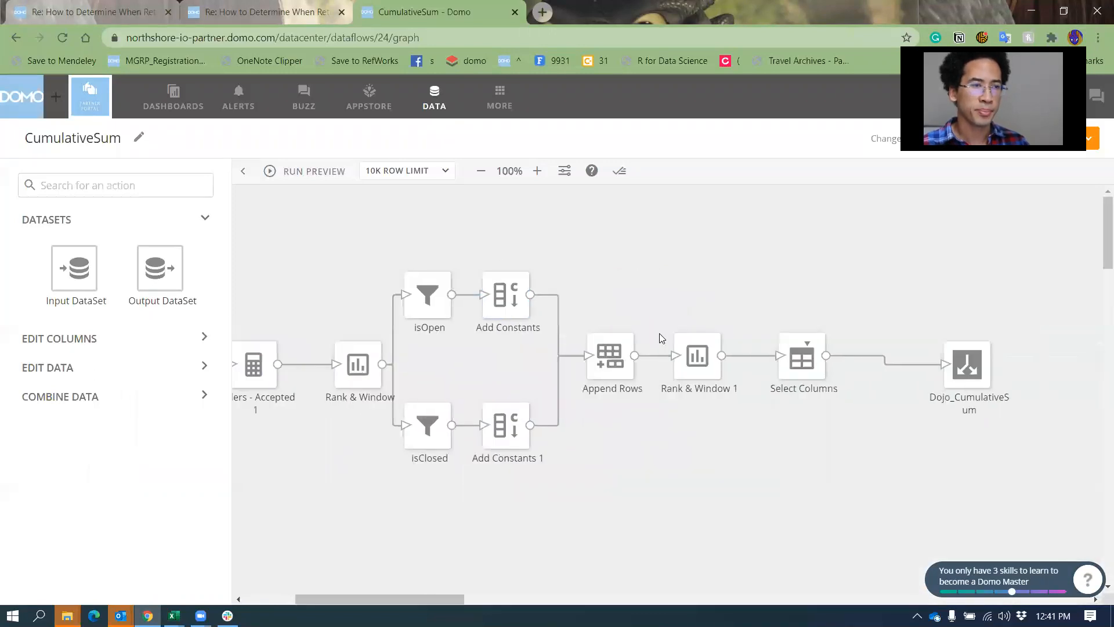
pyautogui.click(513, 369)
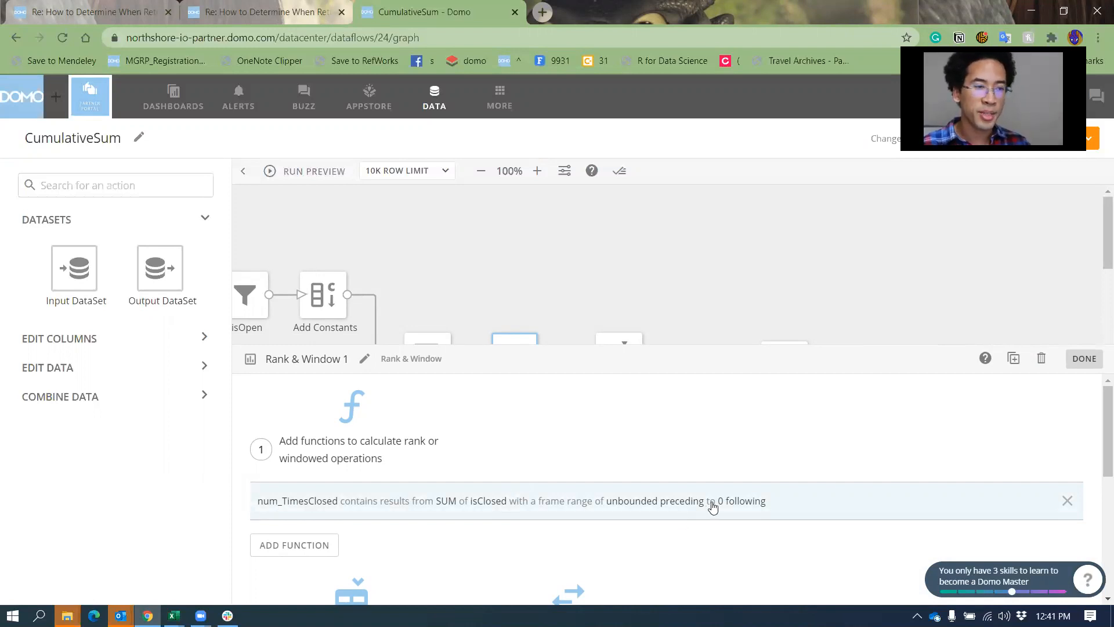
pyautogui.scroll(-5, 713, 507)
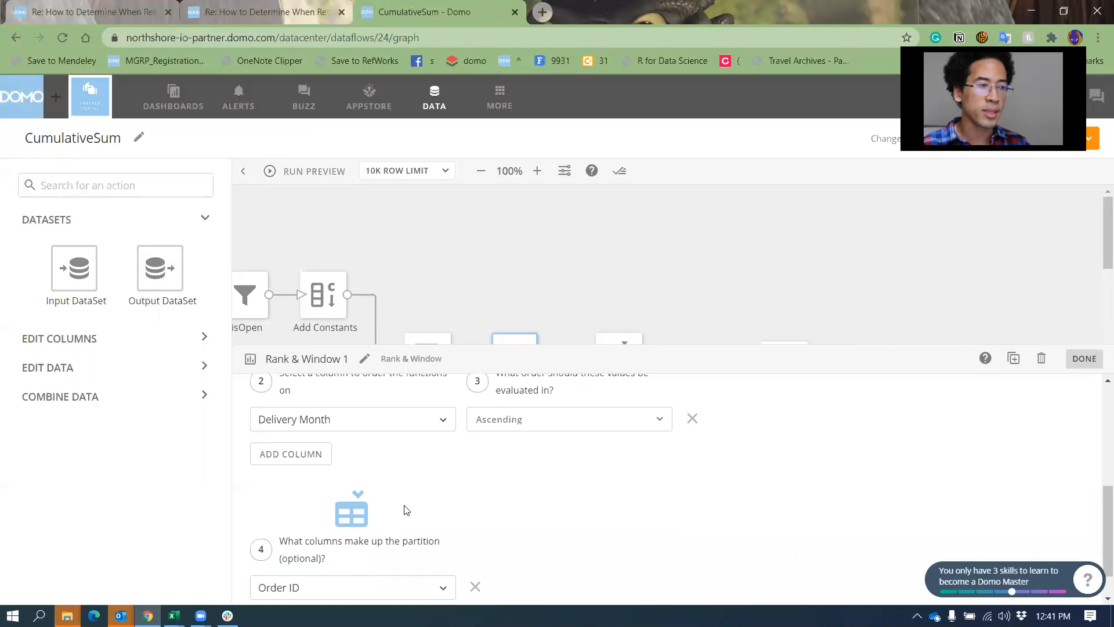
pyautogui.scroll(2, 340, 534)
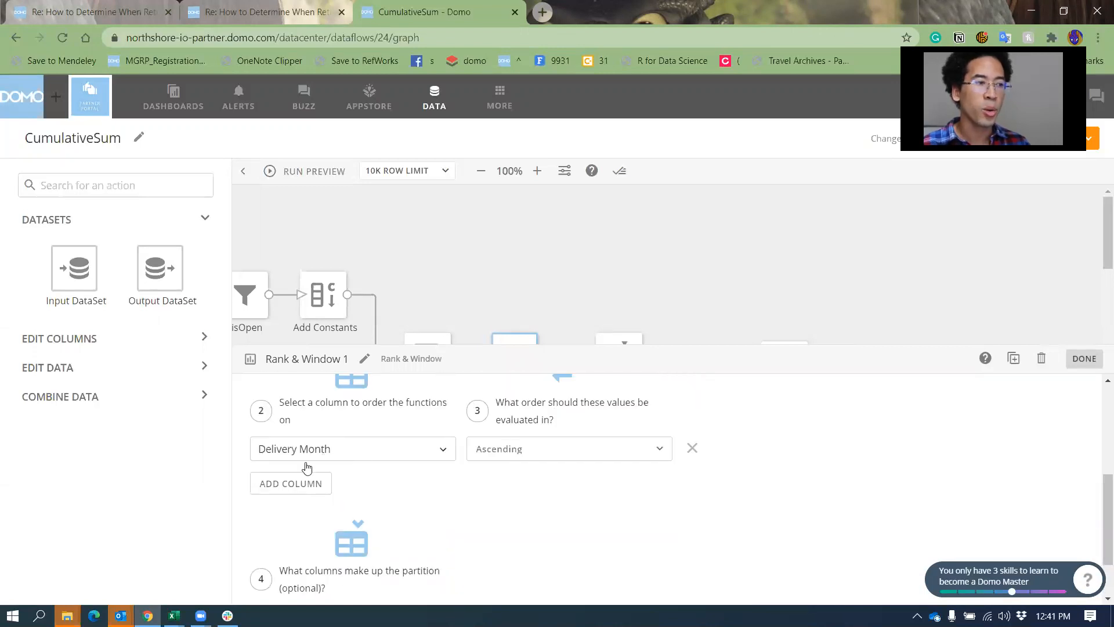
# Switch to the Excel workbook and open the Num_TimesClosed formula in I10 to show the range it sums
pyautogui.hotkey('alt', 'Tab')
pyautogui.click(597, 388)
pyautogui.click(583, 268)
pyautogui.click(563, 315)
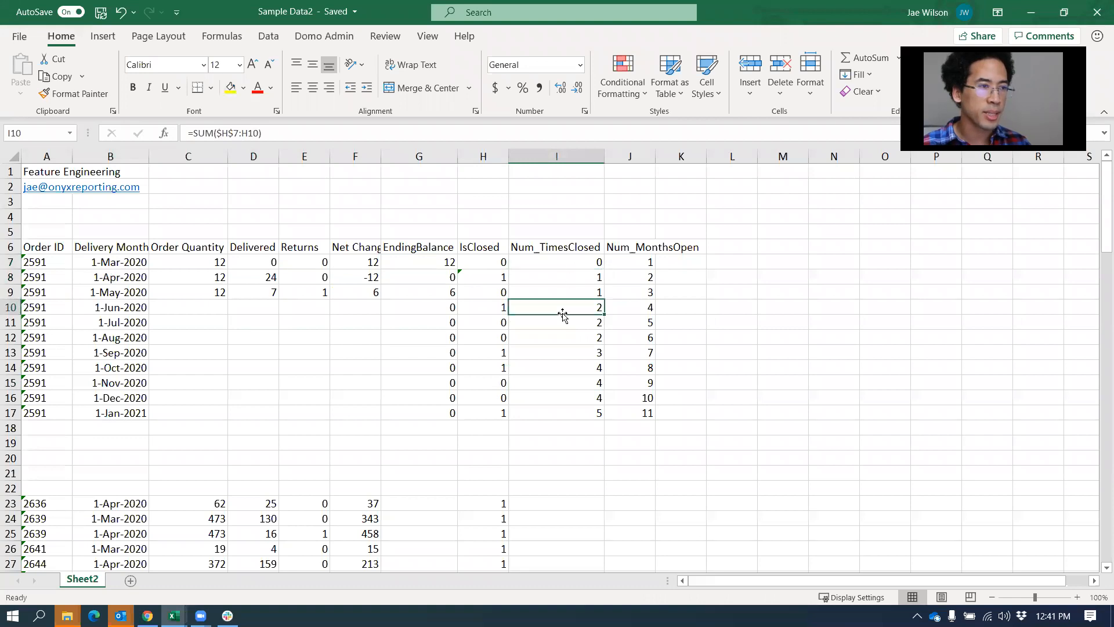
pyautogui.doubleClick(562, 313)
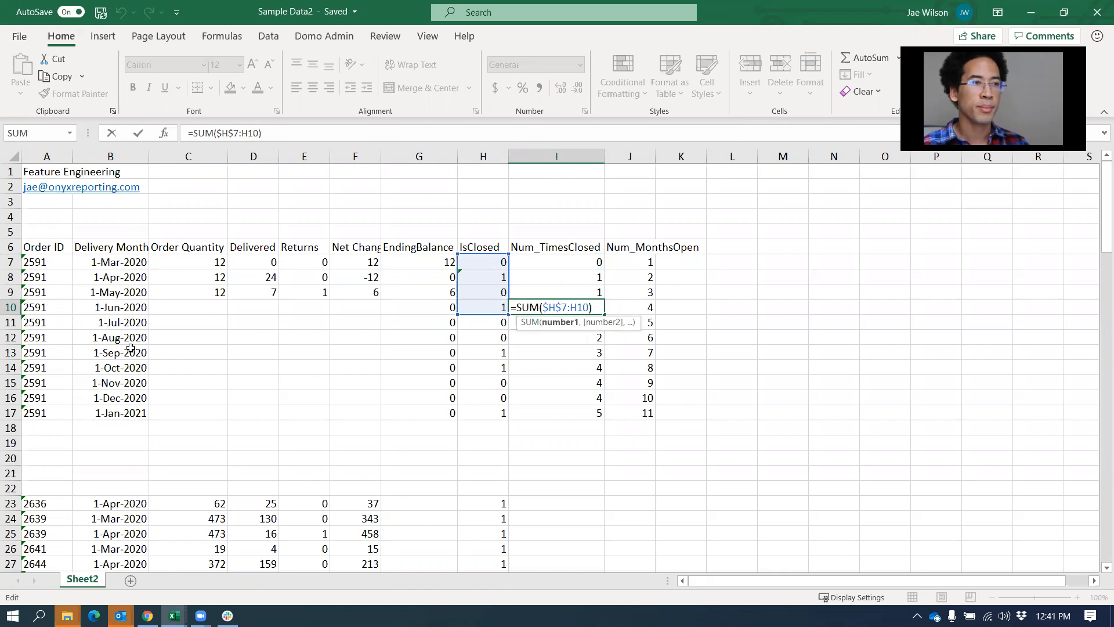
# Return to the Domo flow, close the Rank & Window 1 settings and leave the dataflow editor without saving its changes
pyautogui.hotkey('alt', 'Tab')
pyautogui.click(557, 293)
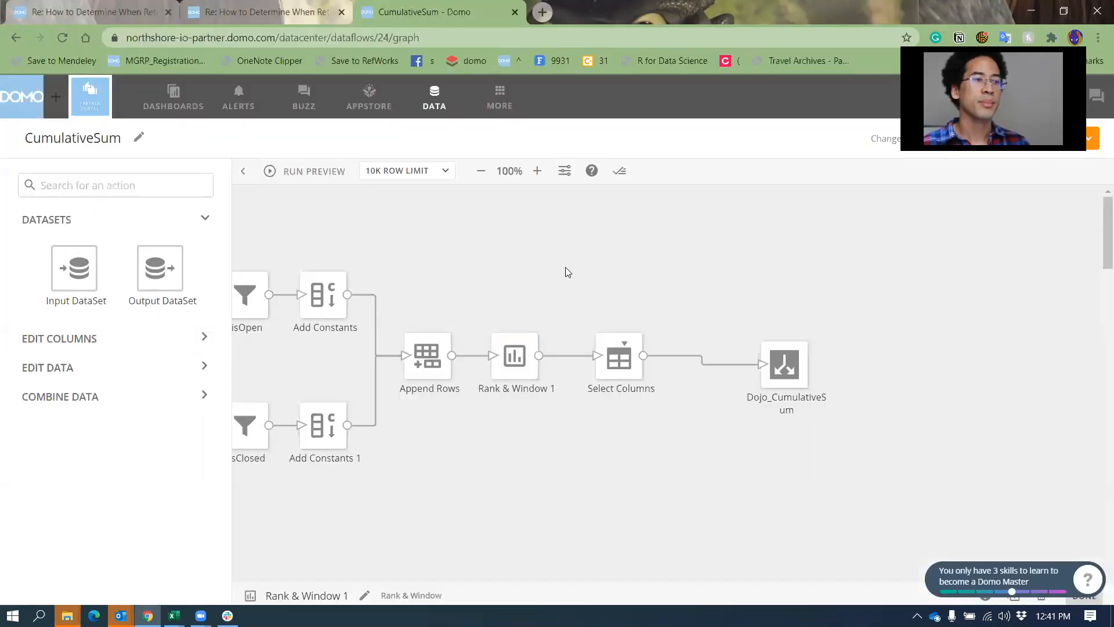
pyautogui.moveTo(787, 388); pyautogui.dragTo(760, 378)
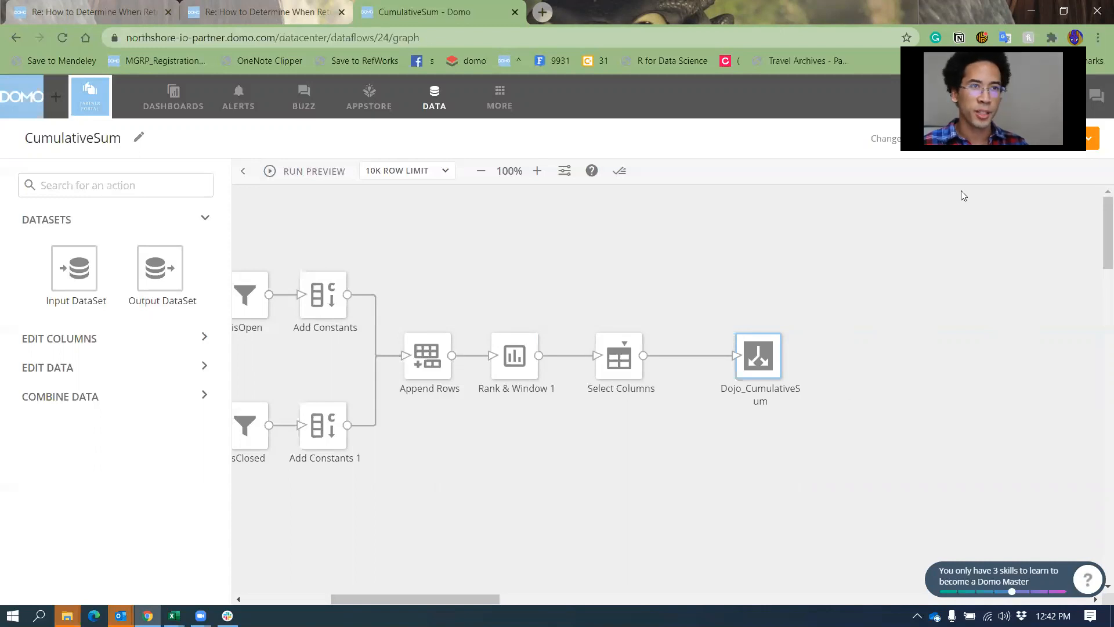
pyautogui.click(1004, 138)
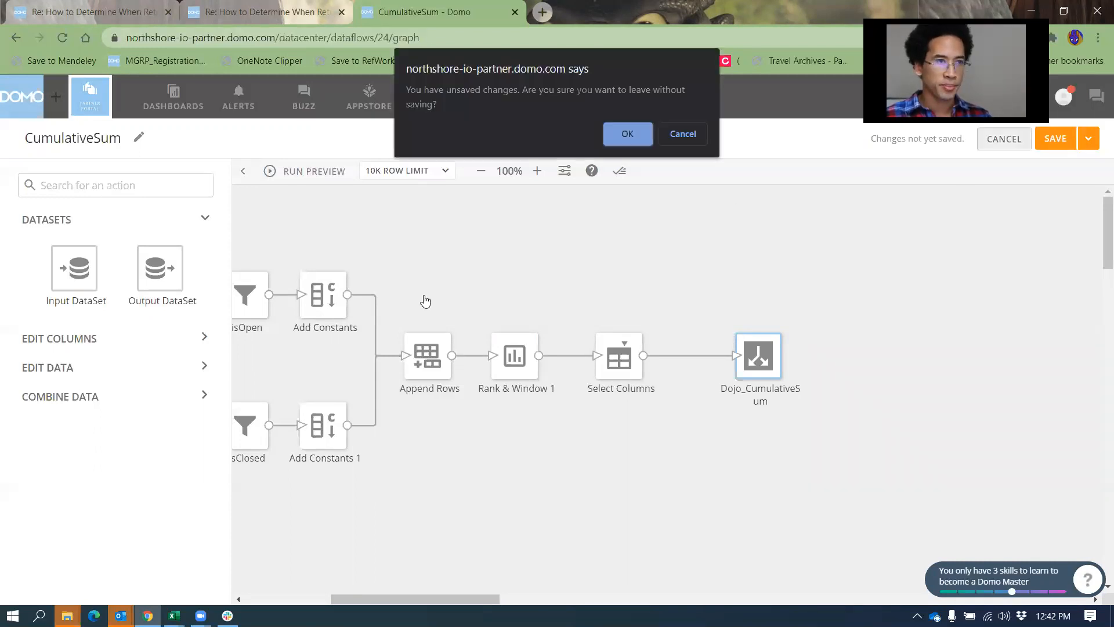
pyautogui.click(607, 135)
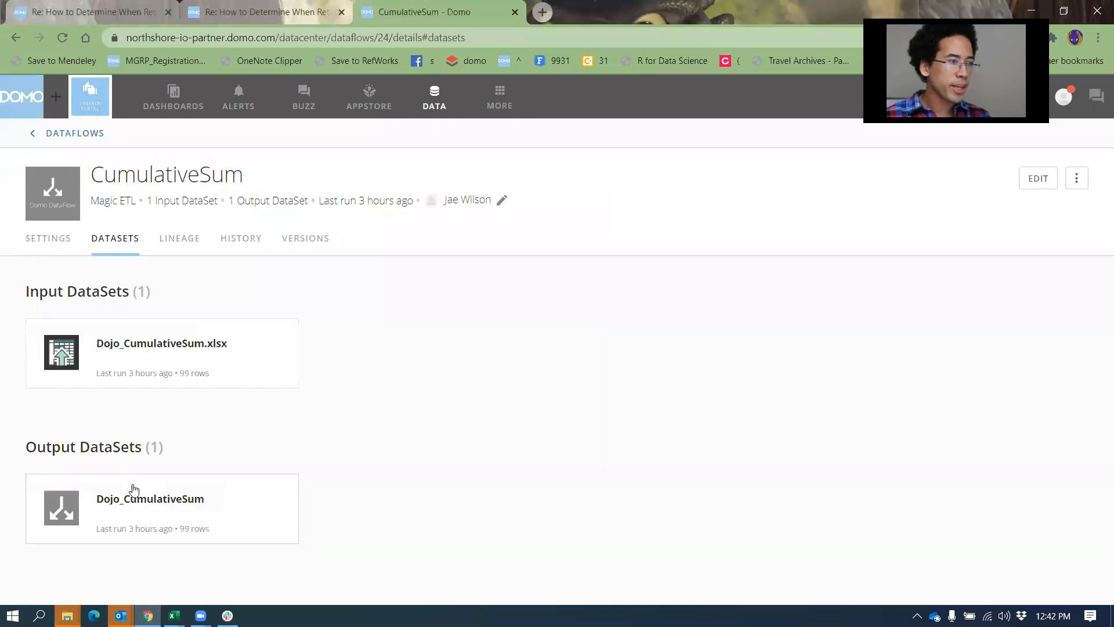
# Open the Dojo_CumulativeSum output dataset and start a new card from its connected cards page
pyautogui.click(132, 489)
pyautogui.click(172, 258)
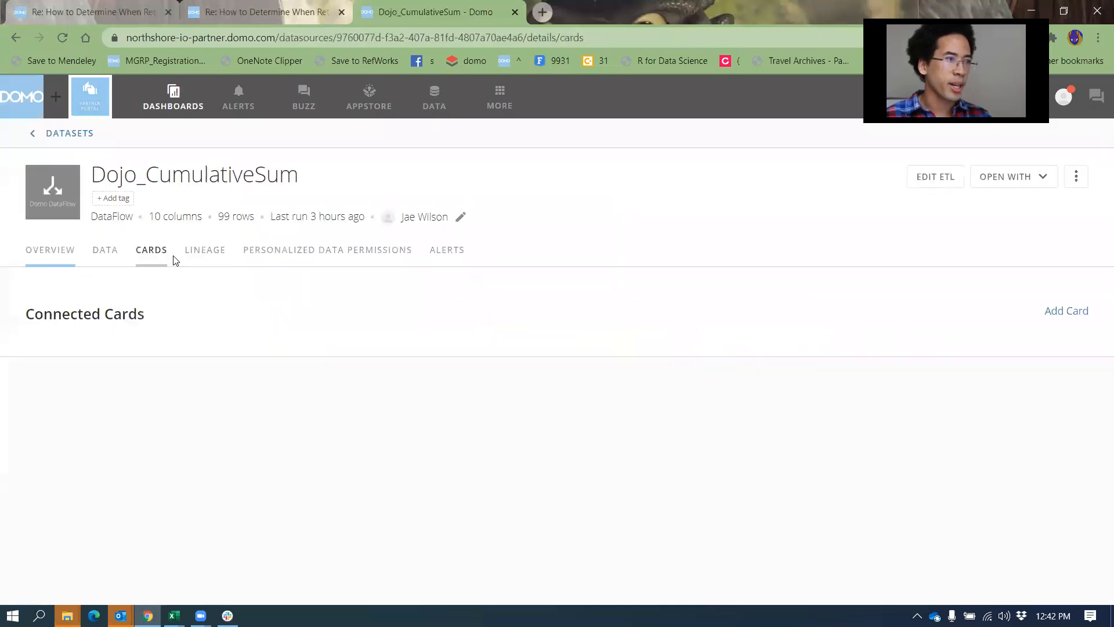
pyautogui.click(1048, 313)
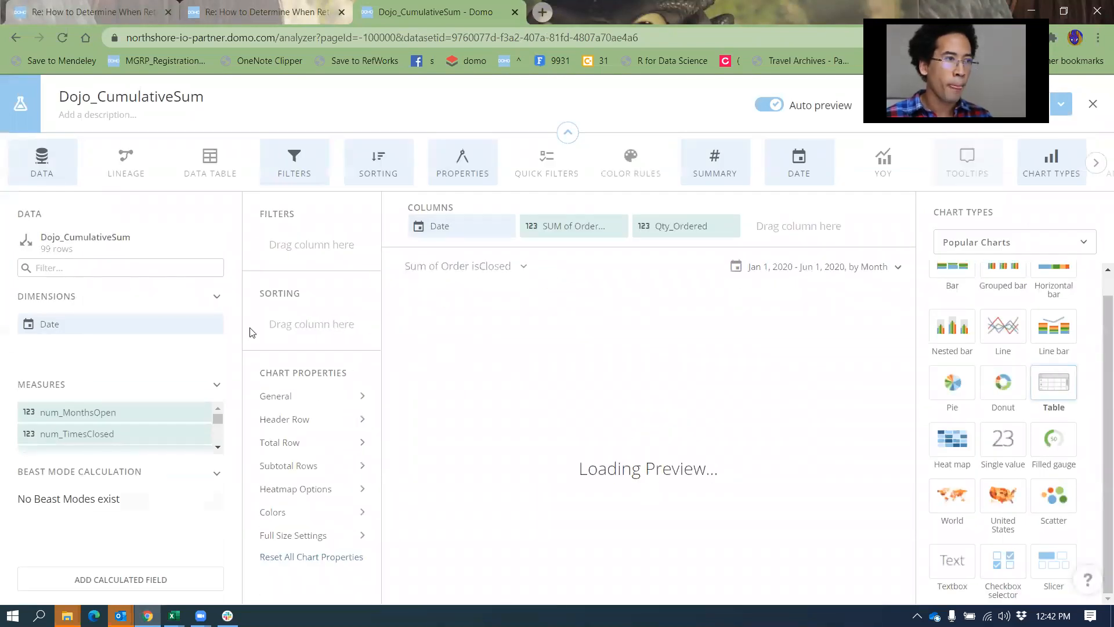
# Remove the default Order isClosed, Qty_Ordered and Date columns from the table card
pyautogui.click(620, 226)
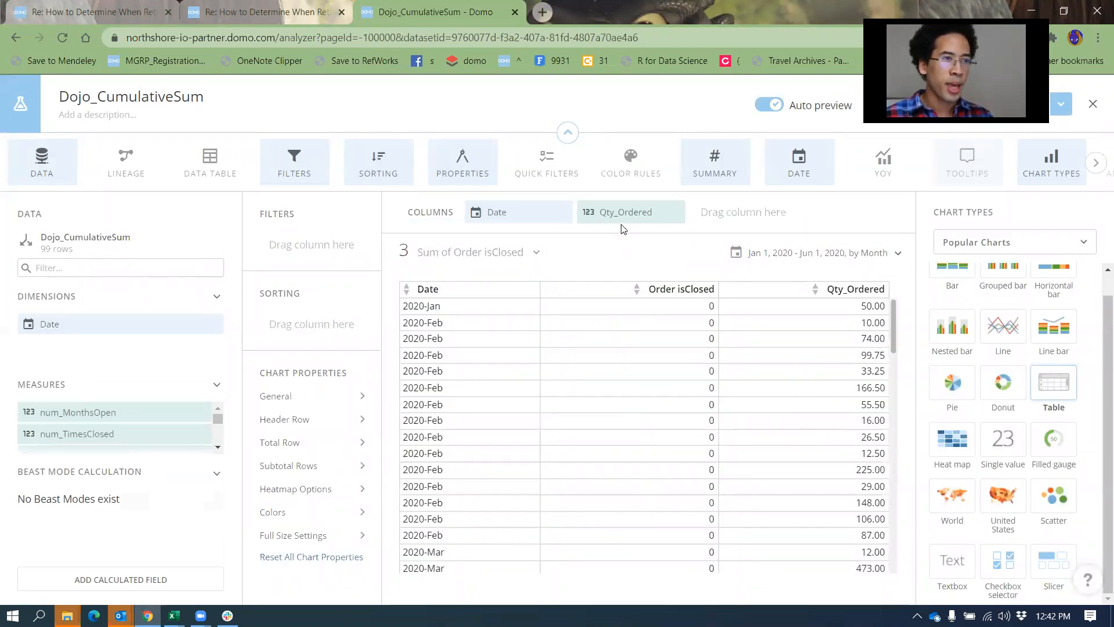
pyautogui.click(674, 212)
pyautogui.click(561, 213)
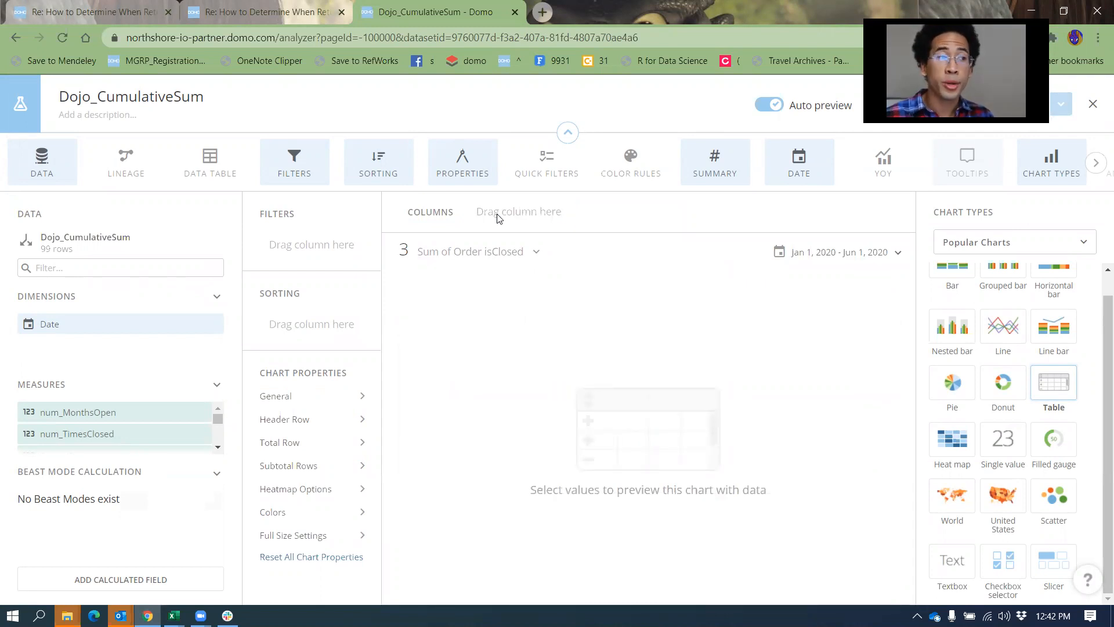
# Search the dataset's fields for "order" and add Order ID as the table's first column
pyautogui.click(156, 268)
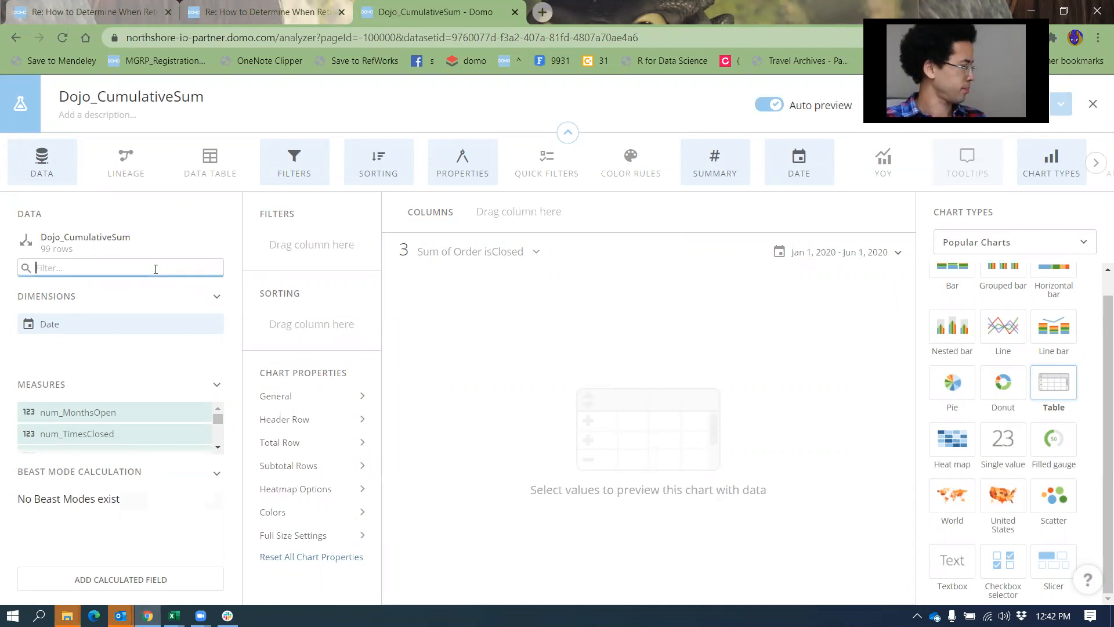
pyautogui.write('order')
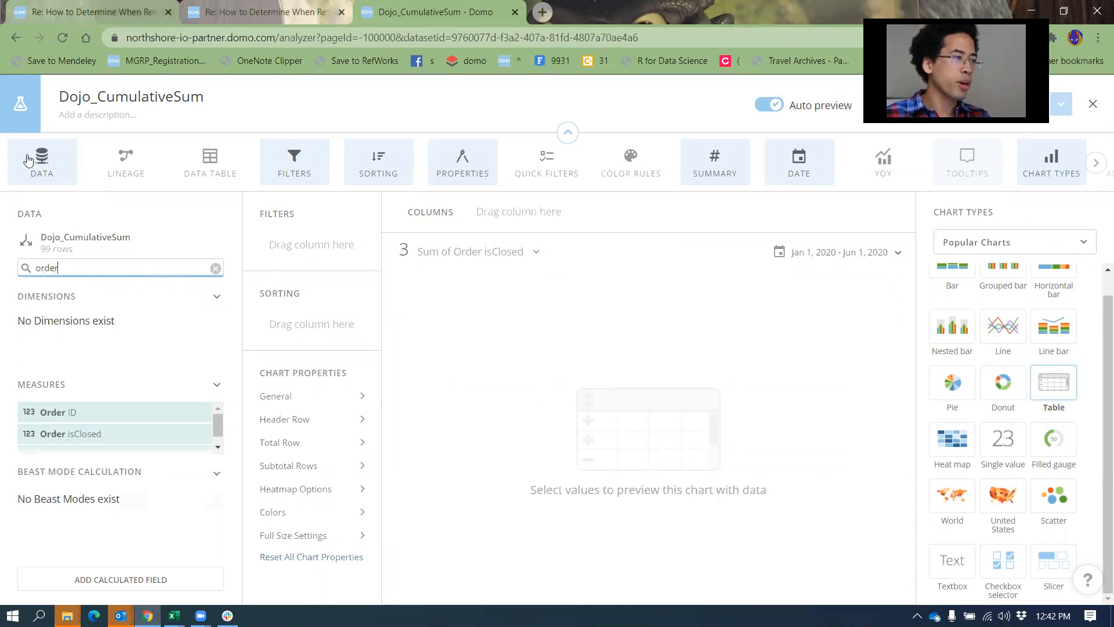
pyautogui.moveTo(58, 411); pyautogui.dragTo(494, 213)
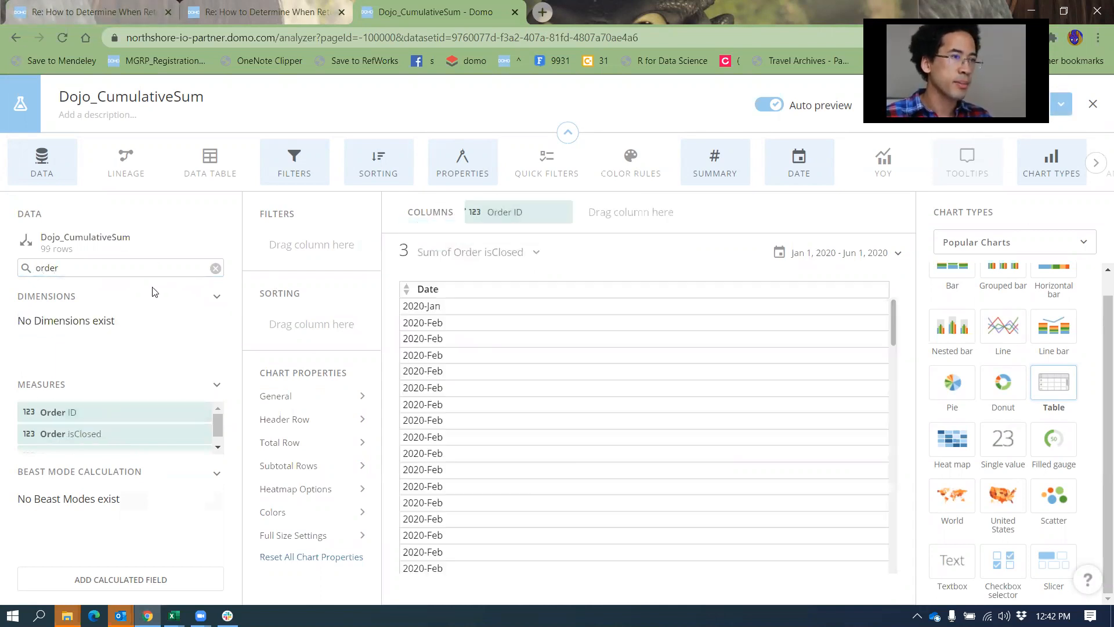
# Add the Date field as the column after Order ID and set its aggregation to Maximum
pyautogui.doubleClick(122, 260)
pyautogui.write('date')
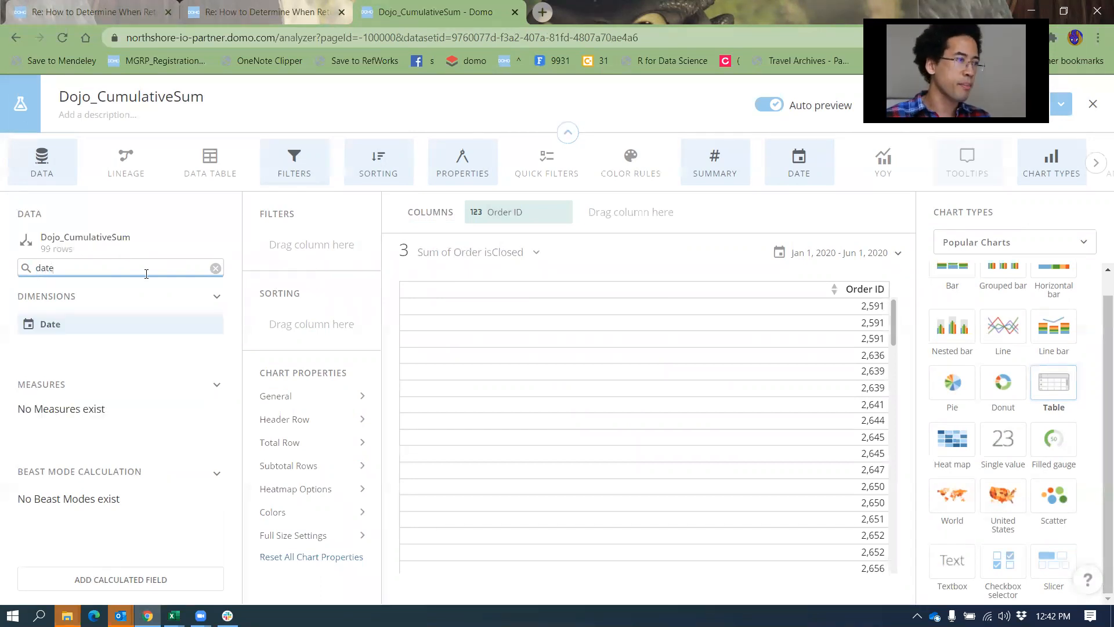
pyautogui.moveTo(108, 322); pyautogui.dragTo(598, 244)
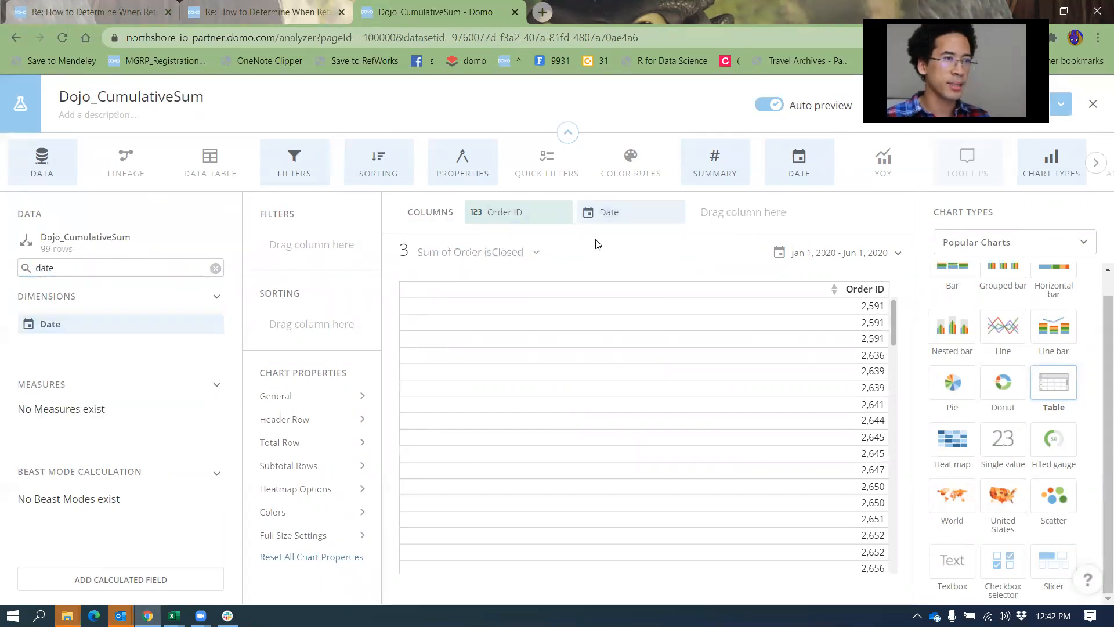
pyautogui.click(606, 213)
pyautogui.click(615, 269)
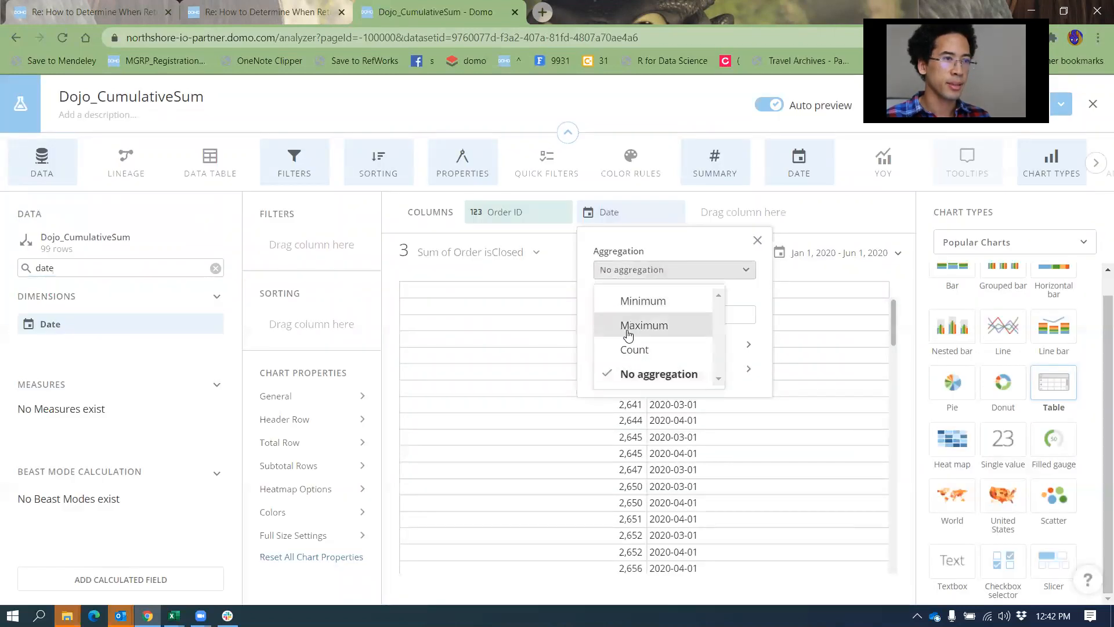
pyautogui.click(628, 329)
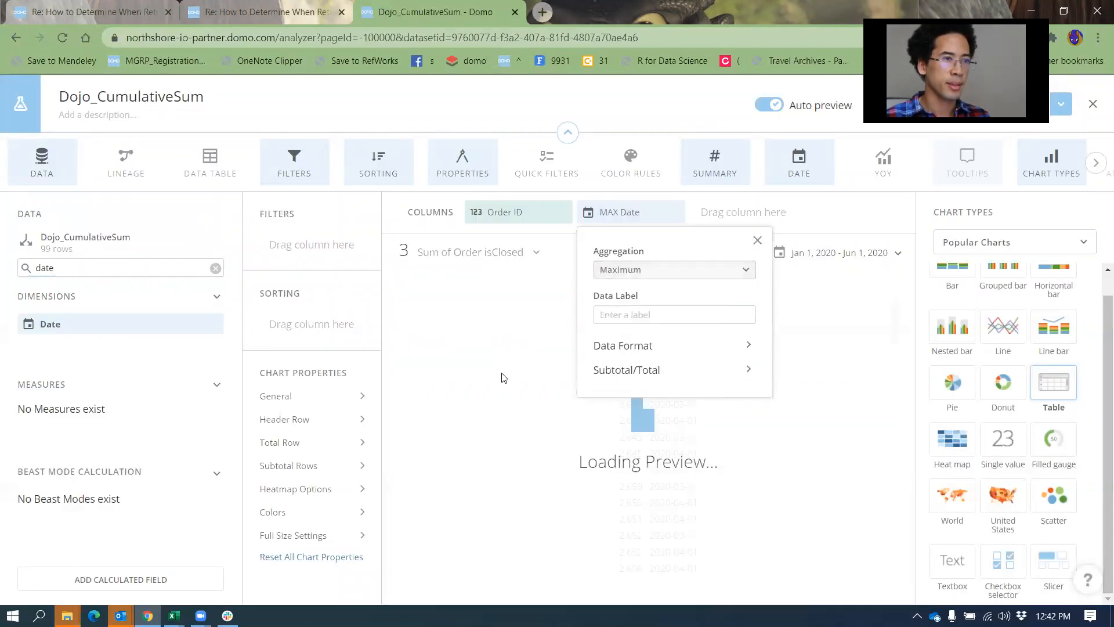
pyautogui.click(464, 599)
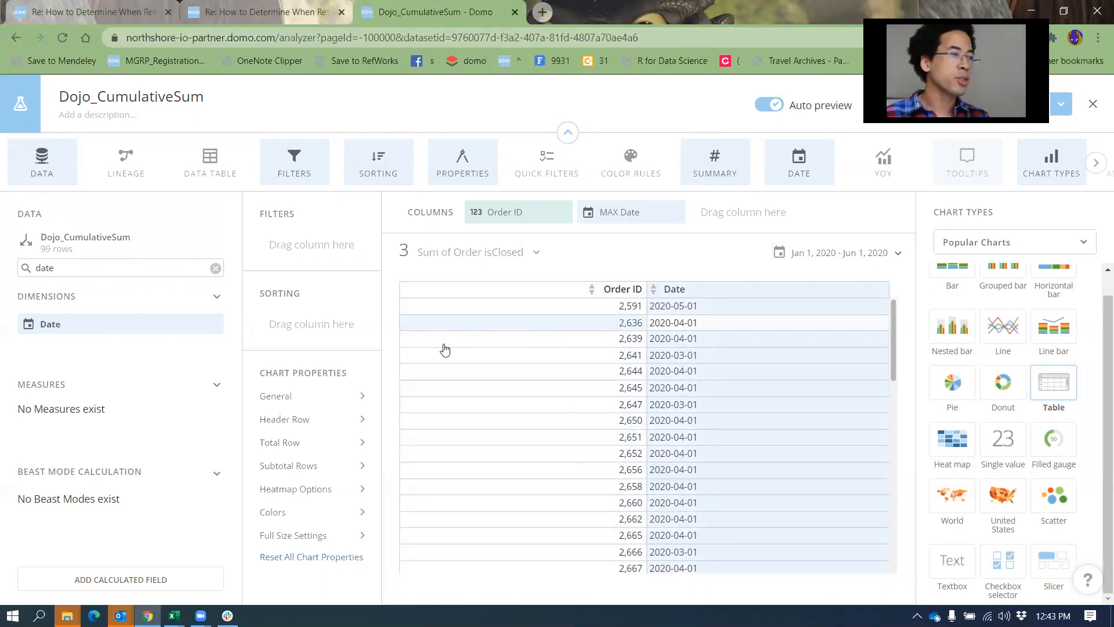
# Find the Order isClosed field and filter the card to rows where its value is 1
pyautogui.doubleClick(83, 267)
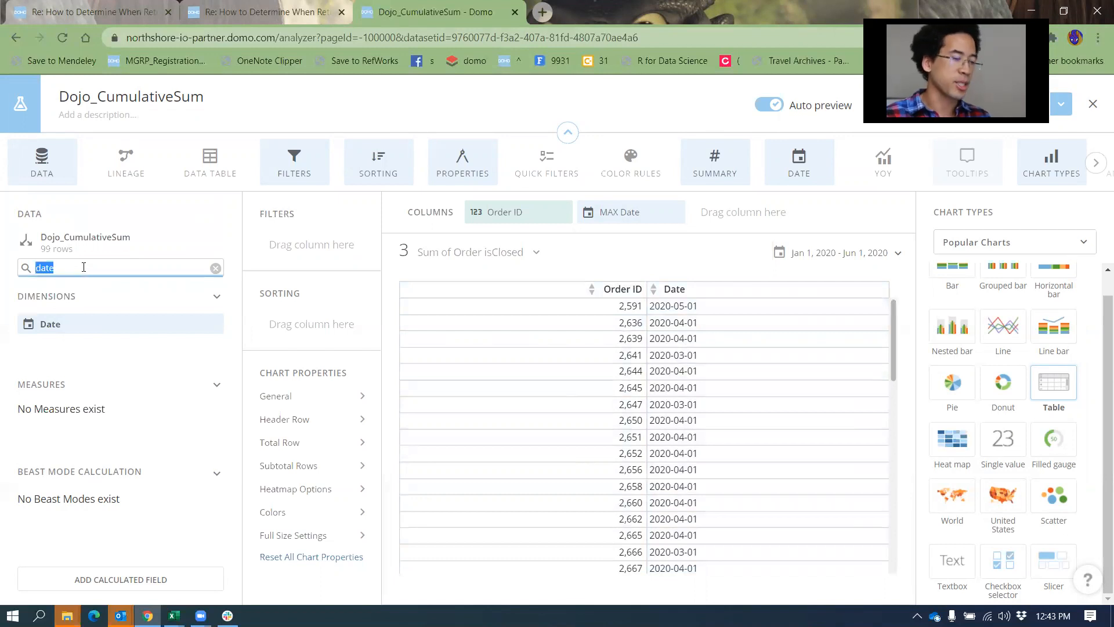
pyautogui.press('BackSpace')
pyautogui.write('is')
pyautogui.moveTo(87, 409); pyautogui.dragTo(316, 248)
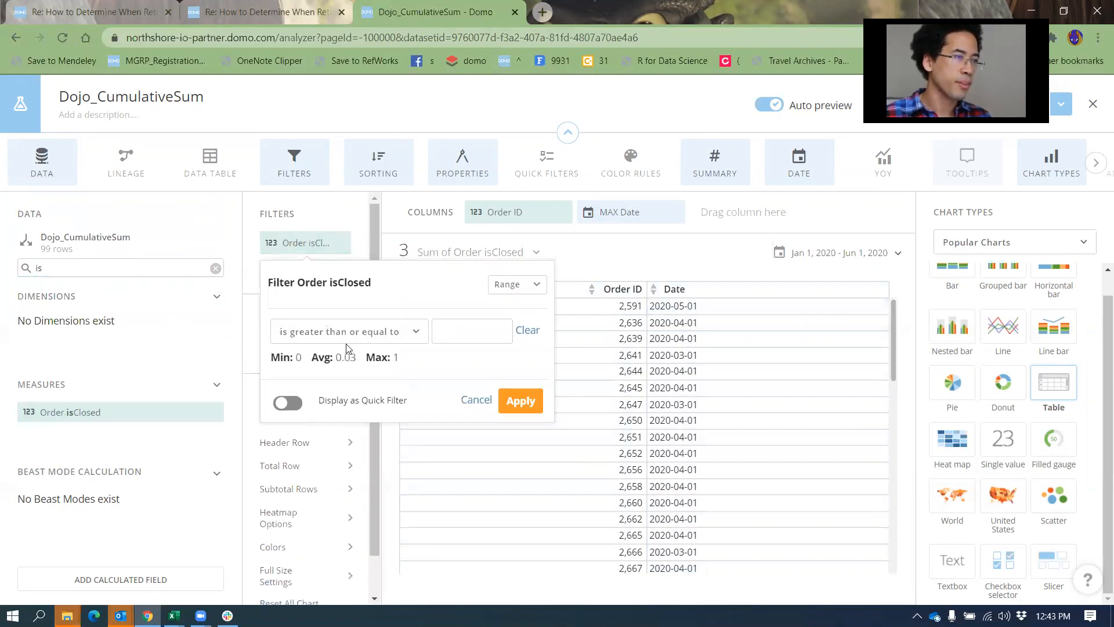
pyautogui.click(413, 336)
pyautogui.click(302, 489)
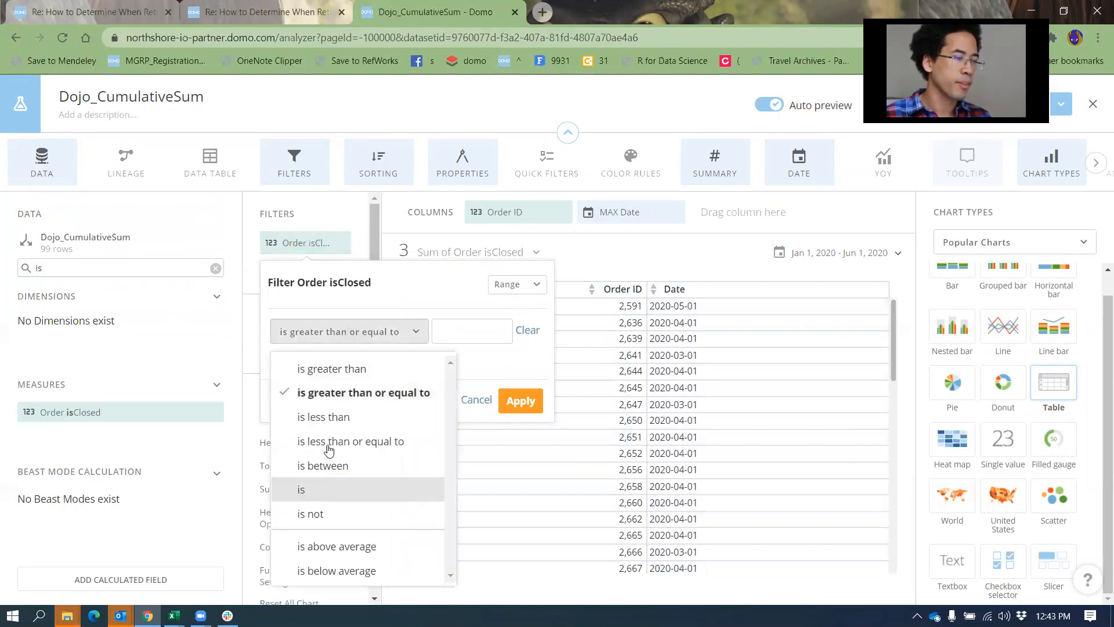
pyautogui.click(349, 341)
pyautogui.write('1')
pyautogui.click(514, 408)
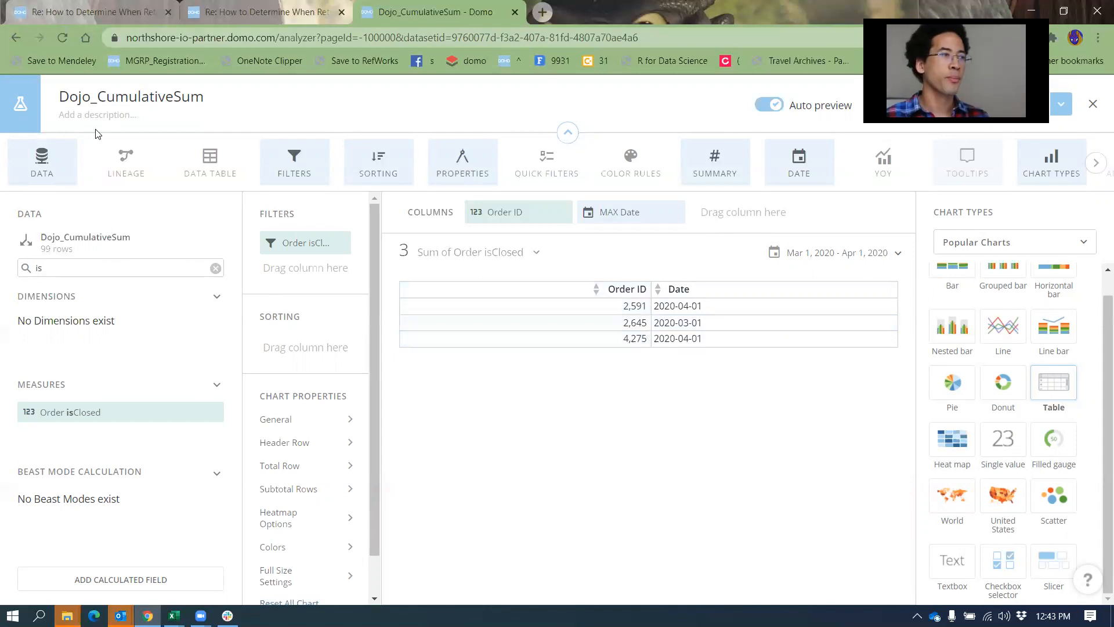
# Title the card "Most Recent time we closed the order || the order is currently open"
pyautogui.click(102, 95)
pyautogui.doubleClick(103, 96)
pyautogui.write('Most')
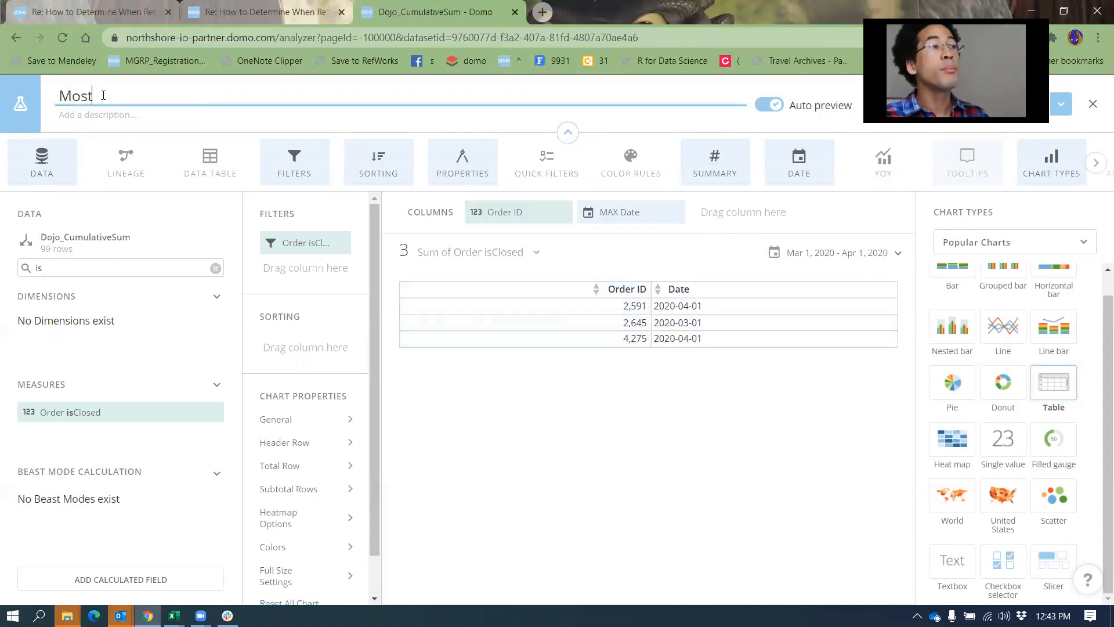
pyautogui.write(' Recent time ')
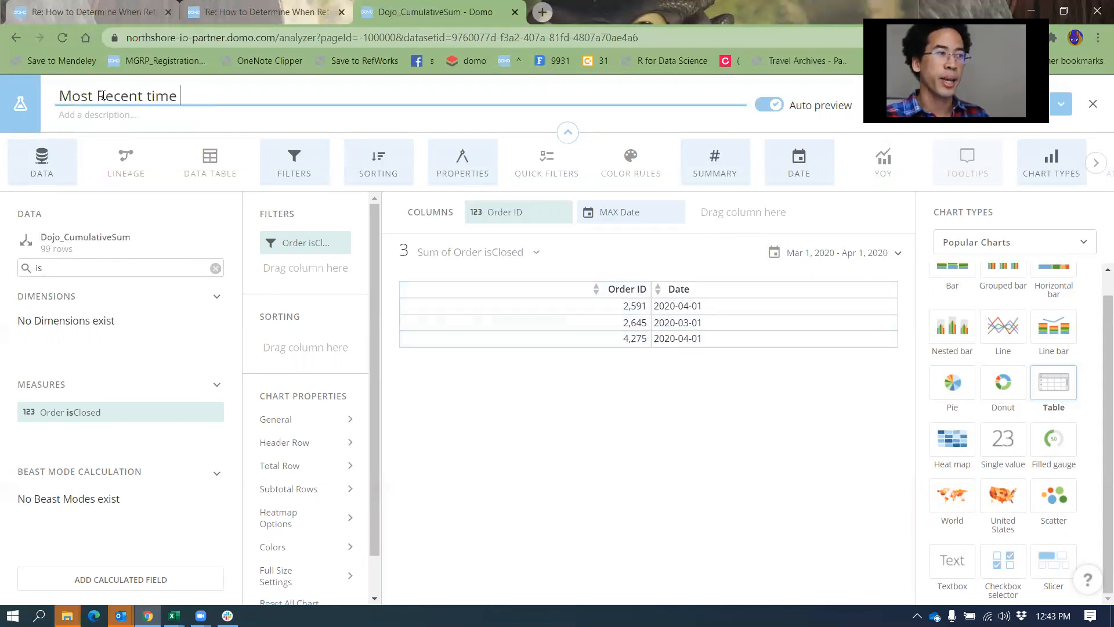
pyautogui.write('we closed the order')
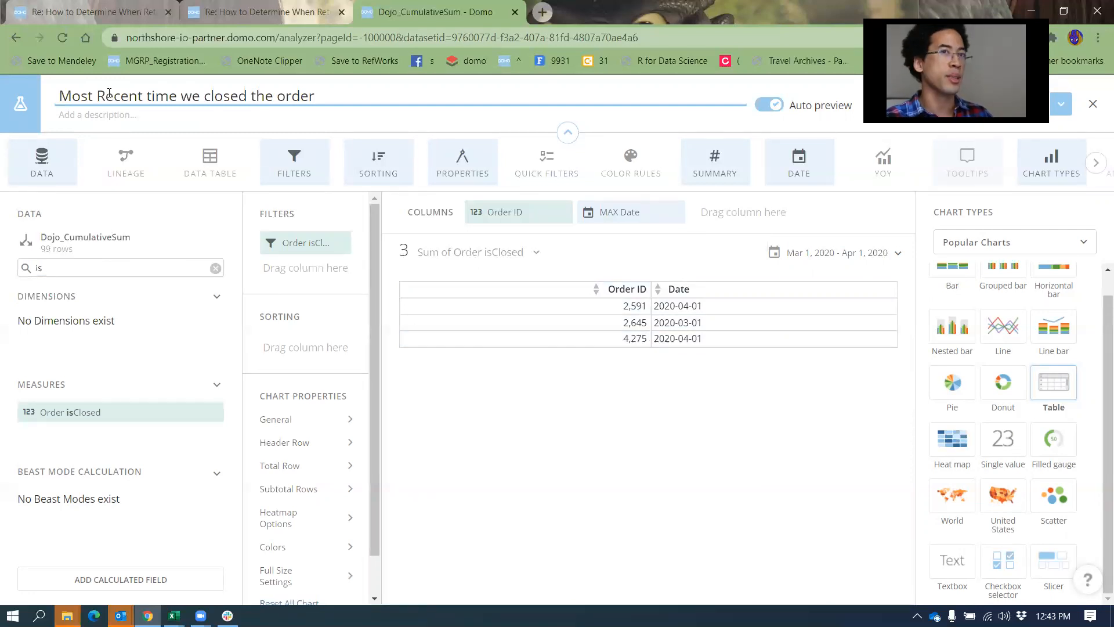
pyautogui.write('|| the order is currently open')
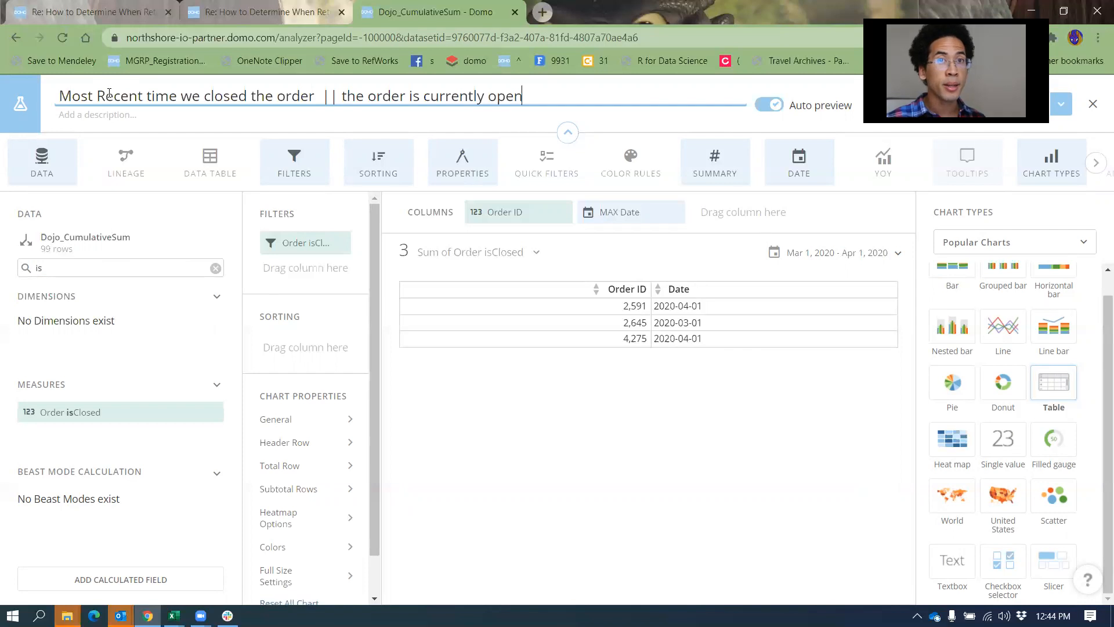
# Switch to the Excel workbook, leave the formula in I10 and highlight B7:G9, from Delivery Month to EndingBalance
pyautogui.hotkey('alt', 'Tab')
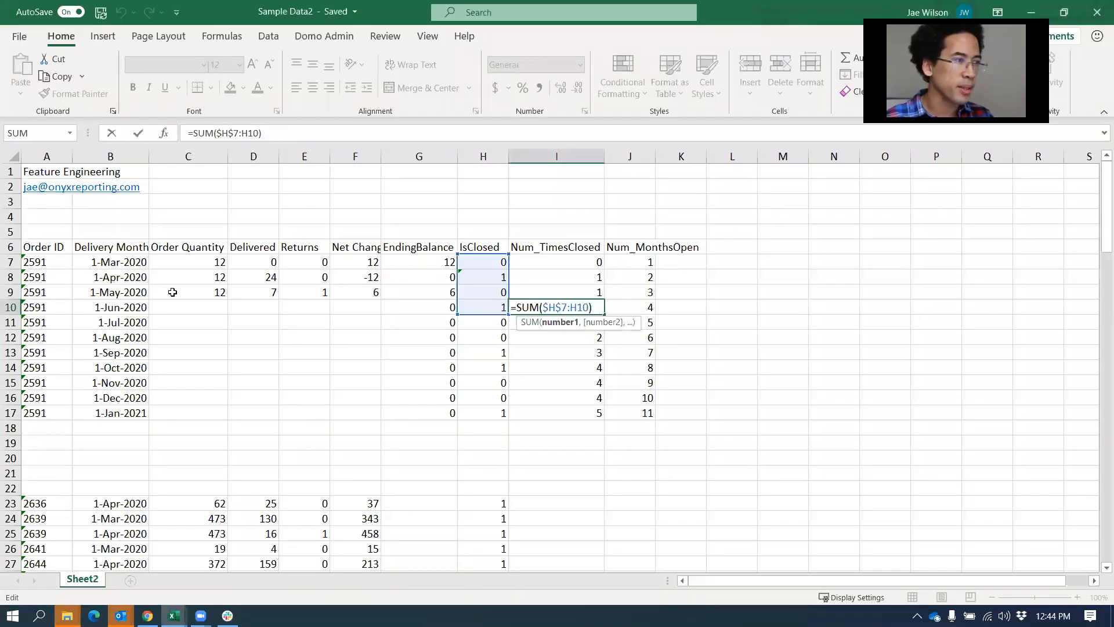
pyautogui.click(171, 292)
pyautogui.moveTo(100, 265); pyautogui.dragTo(422, 288)
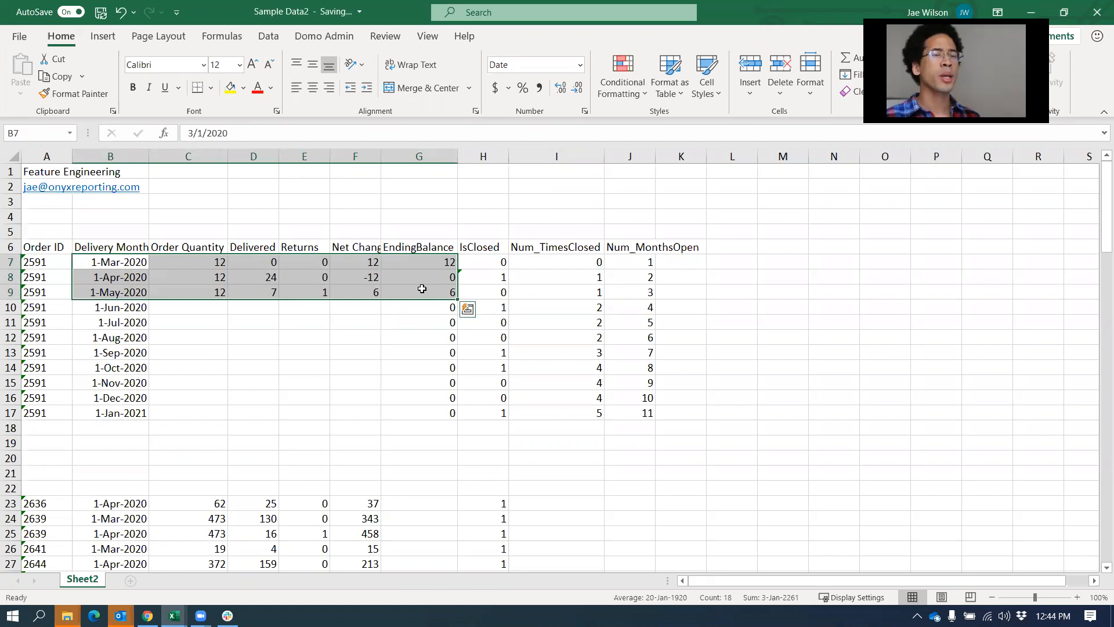